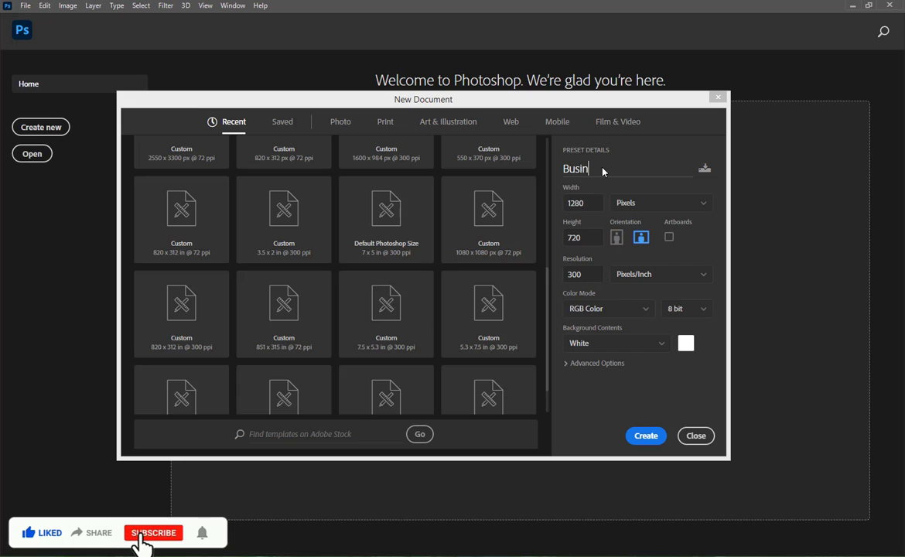
Step: Create a landscape RGB document named Business Card, 3.5 x 2 inches at 300 ppi, and unlock its background layer
type("Card")
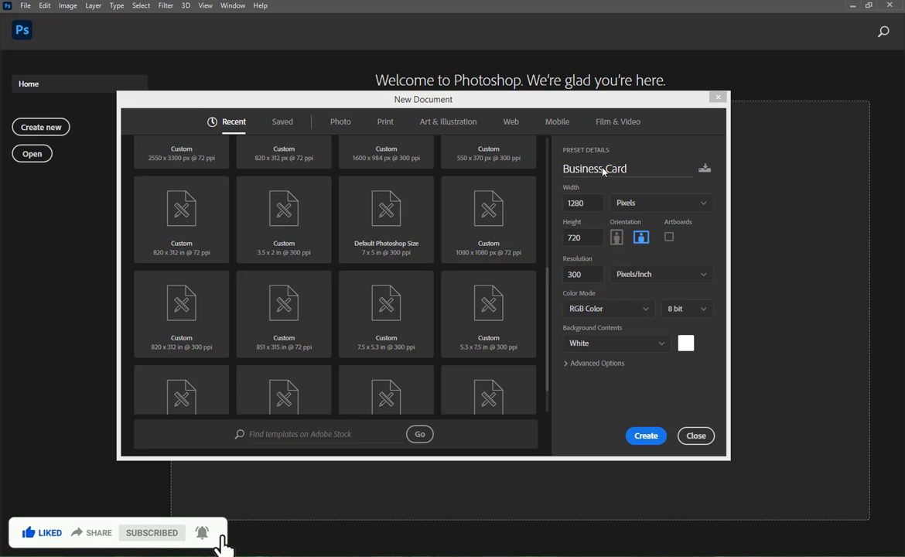
left_click(308, 234)
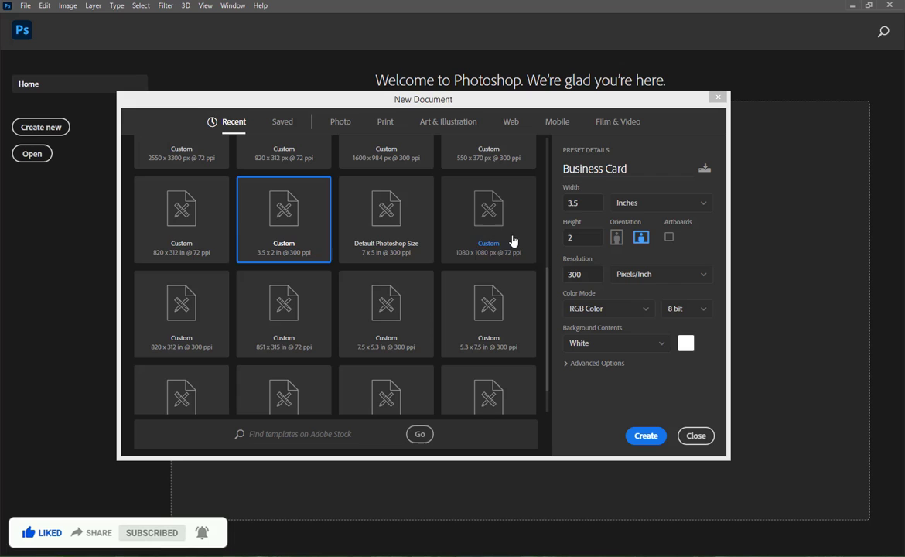
left_click(634, 212)
left_click(630, 243)
left_click_drag(581, 238, 517, 236)
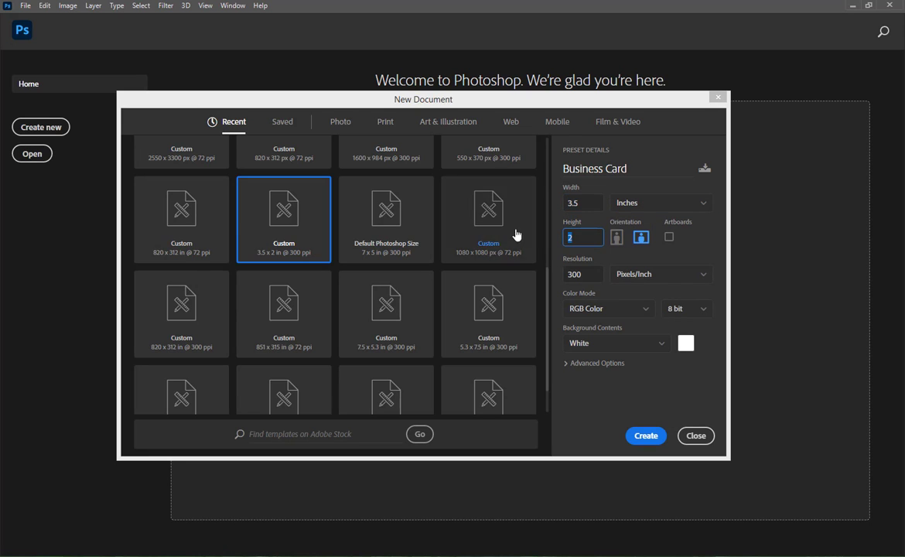
key("Tab")
left_click(603, 313)
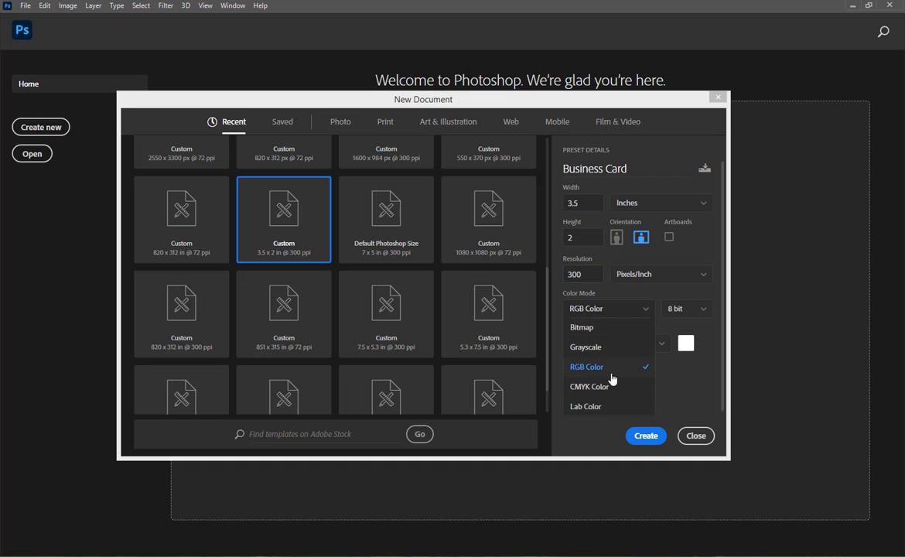
left_click(649, 437)
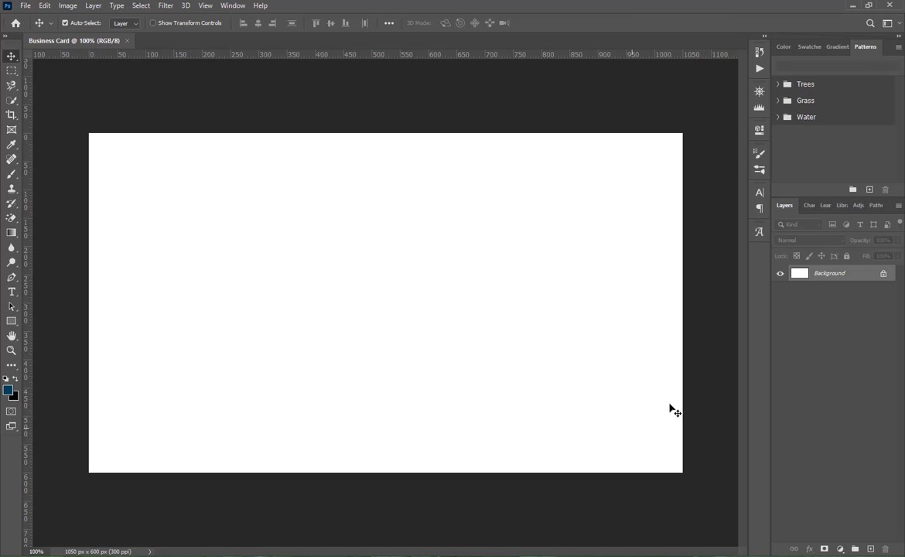
left_click(887, 273)
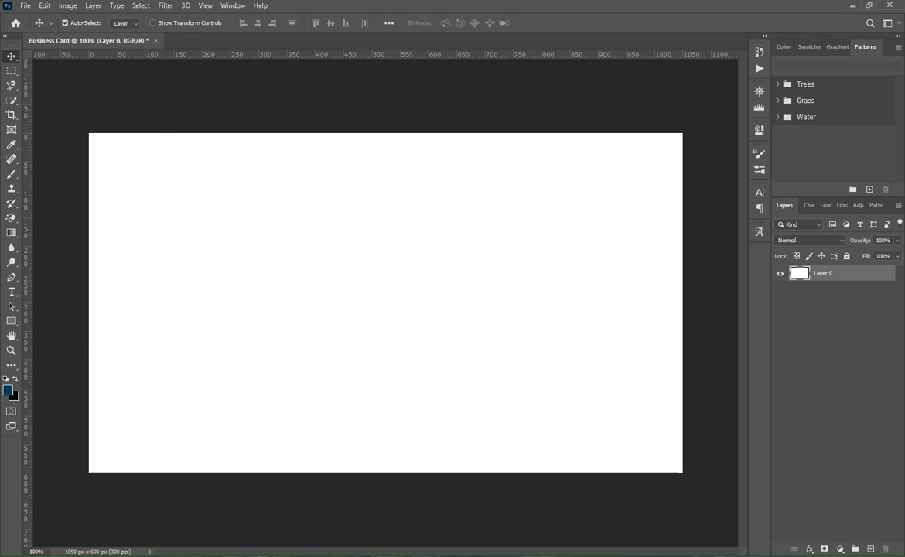
Step: Create a second blank document of the same 3.5 x 2 inch size and return to the Business Card document
left_click(25, 5)
key("Escape")
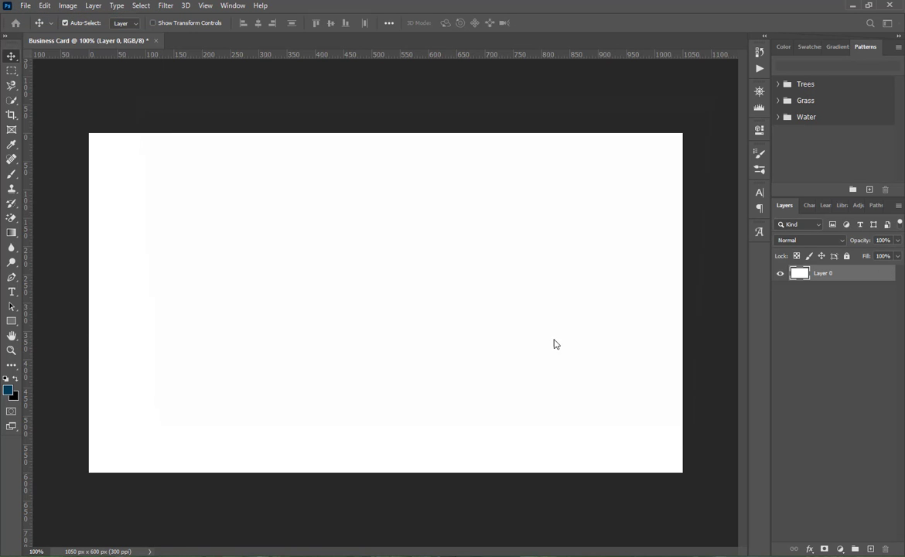
key("ctrl+n")
left_click(645, 437)
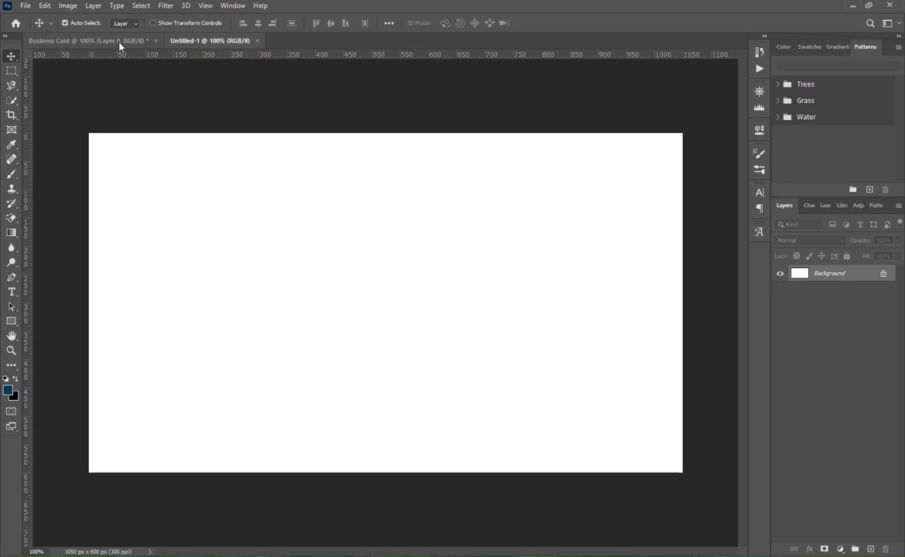
left_click(120, 43)
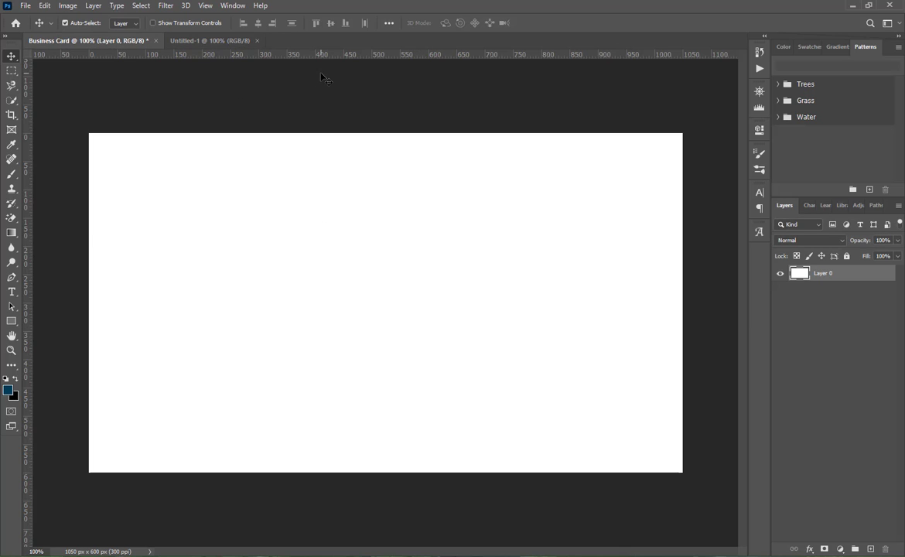
Step: Place guides along all four edges of the Business Card canvas
left_click_drag(302, 54, 333, 133)
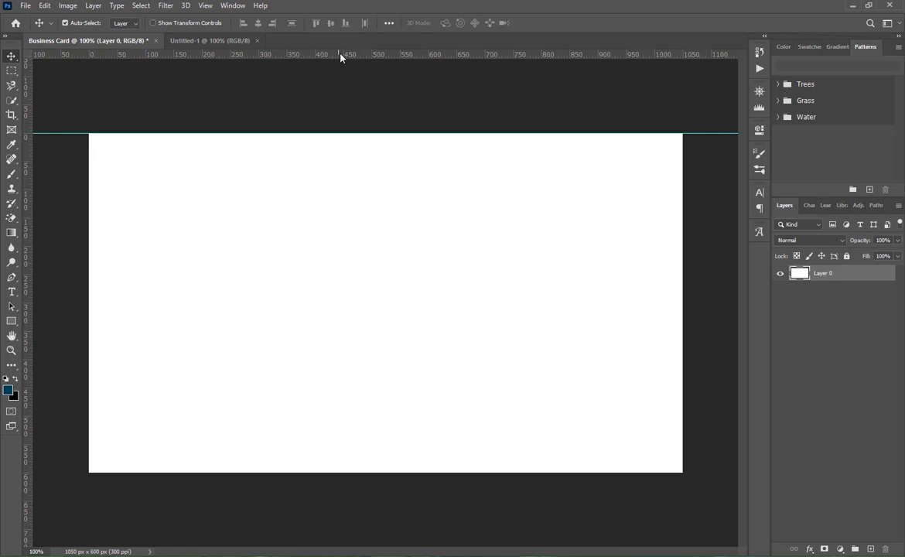
left_click_drag(341, 54, 300, 472)
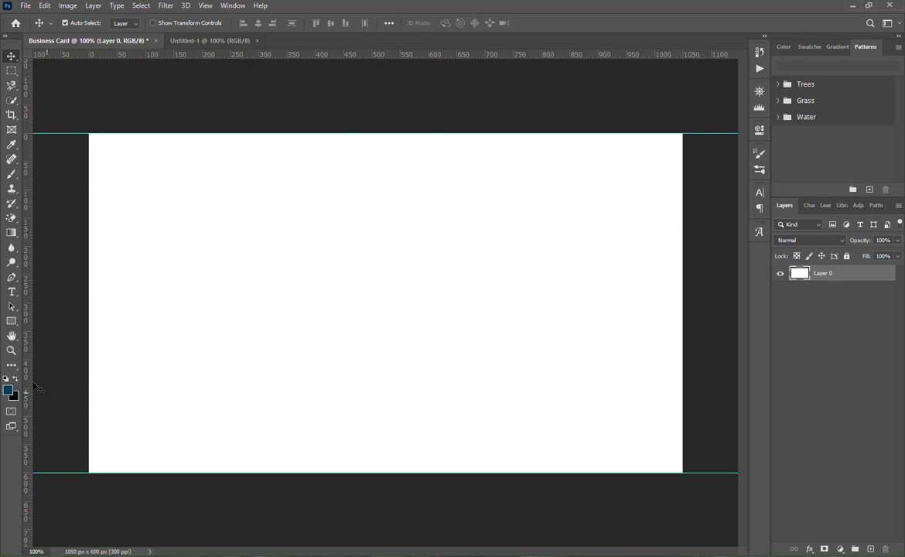
left_click_drag(27, 348, 682, 374)
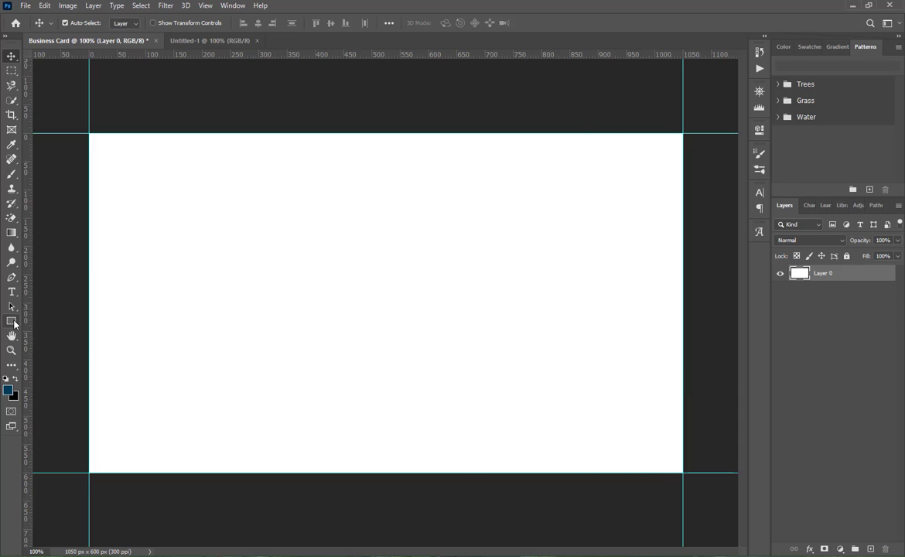
Step: Draw a rectangle shape about 552 x 457 px in the middle of the card
left_click(14, 323)
left_click(62, 320)
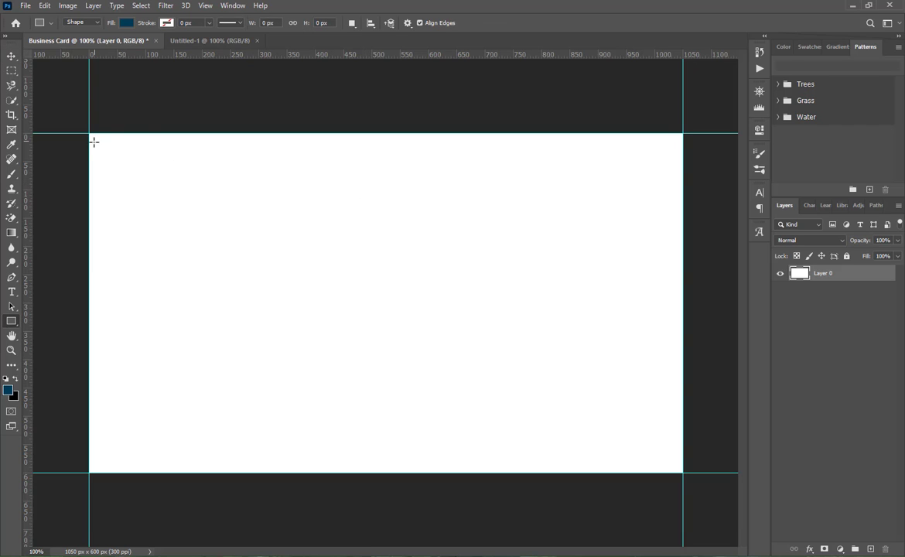
left_click_drag(205, 191, 517, 450)
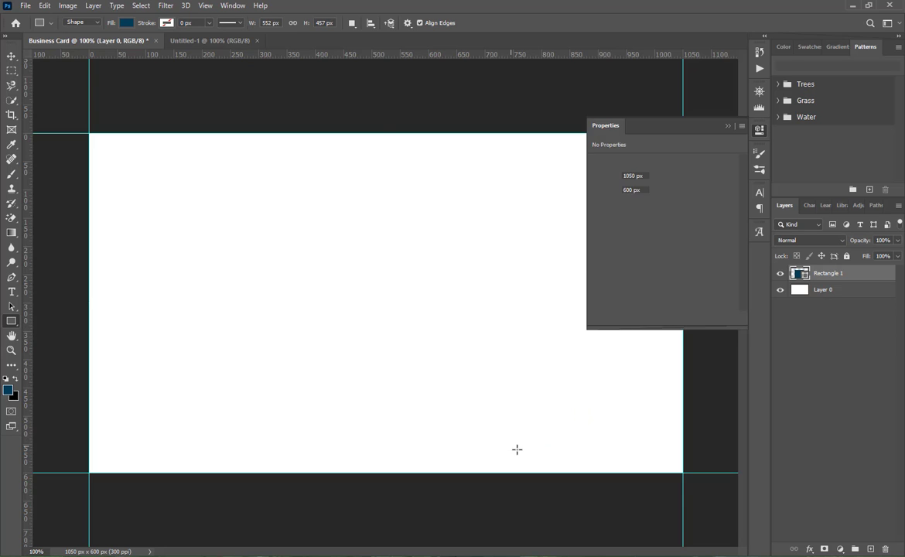
Step: Set the rectangle's fill colour to pure red, ff0000
left_click(599, 198)
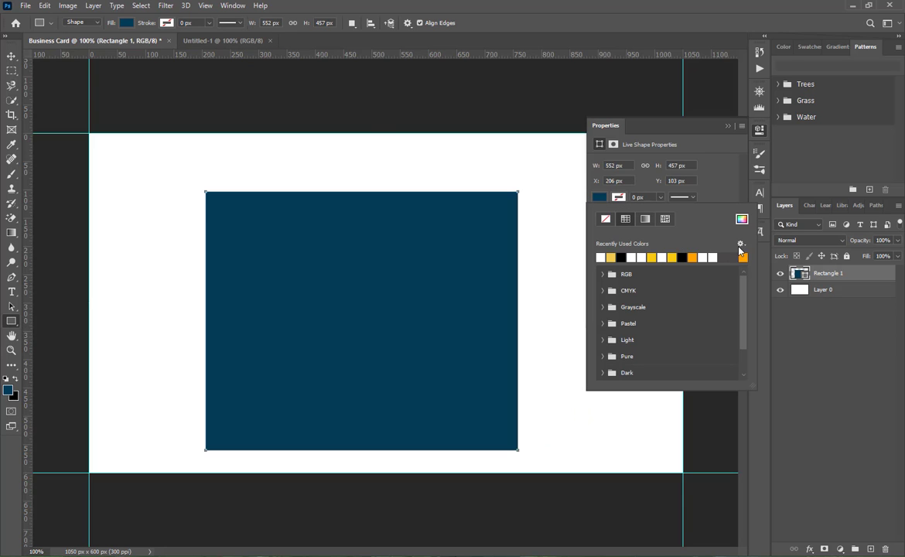
left_click(741, 219)
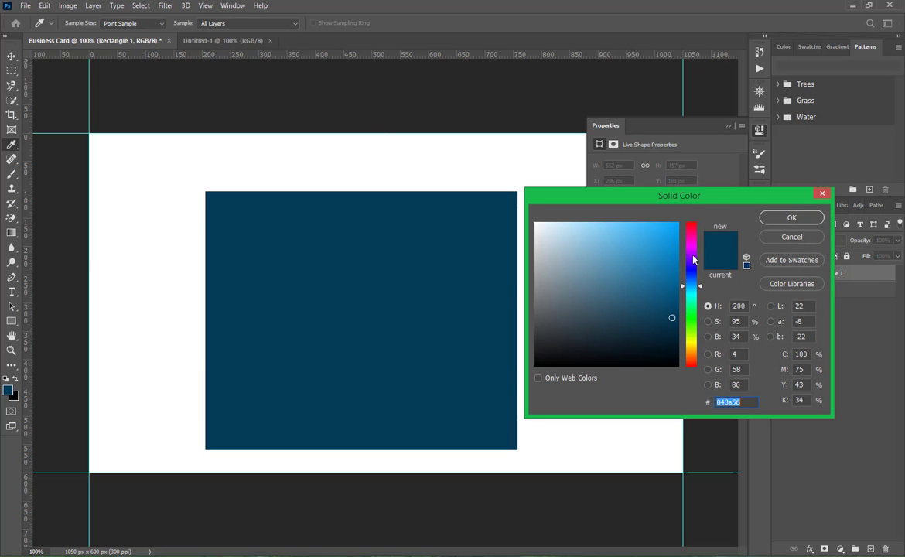
mouse_move(691, 286)
left_mouse_down()
mouse_move(691, 222)
mouse_move(744, 196)
left_mouse_up()
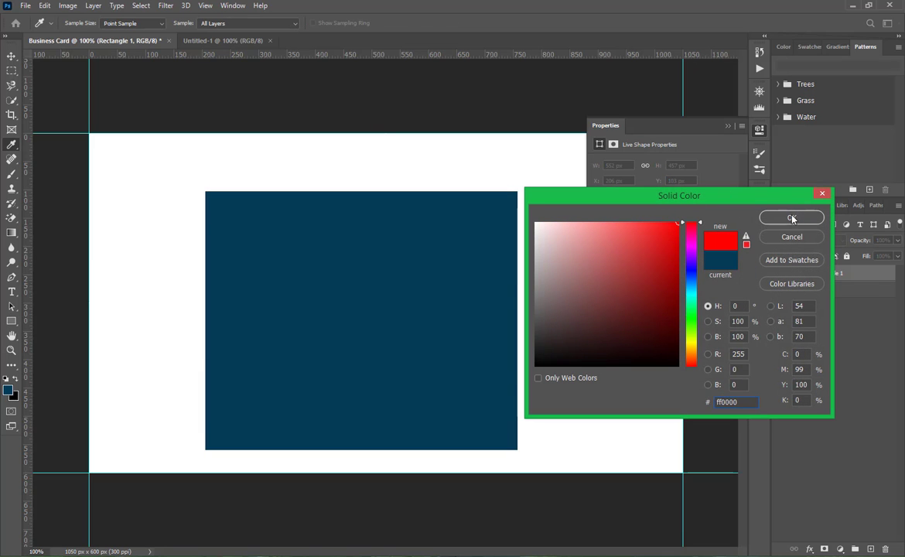
left_click(792, 218)
left_click(710, 143)
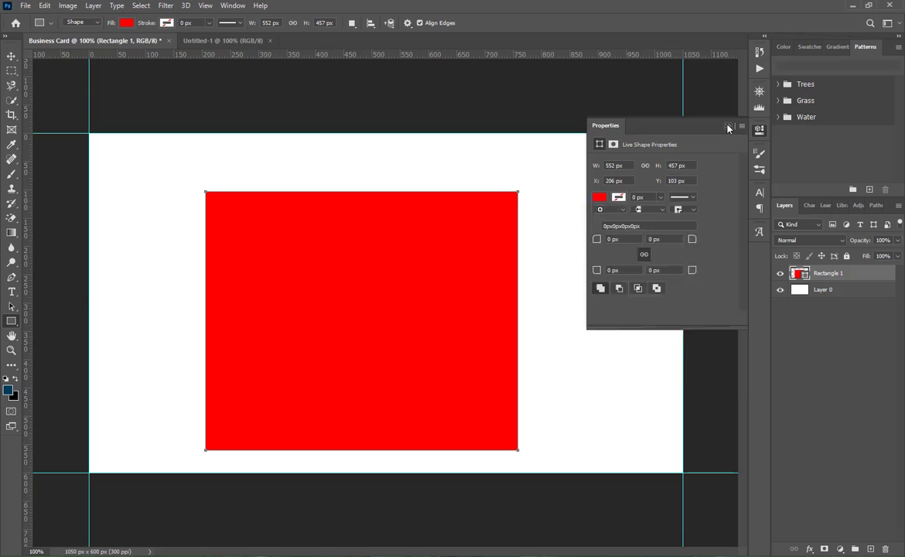
left_click(665, 113)
Step: Move the red rectangle over the card's upper-right corner, rotated about -36° and scaled to about 137%, forming a diagonal wedge
key("v")
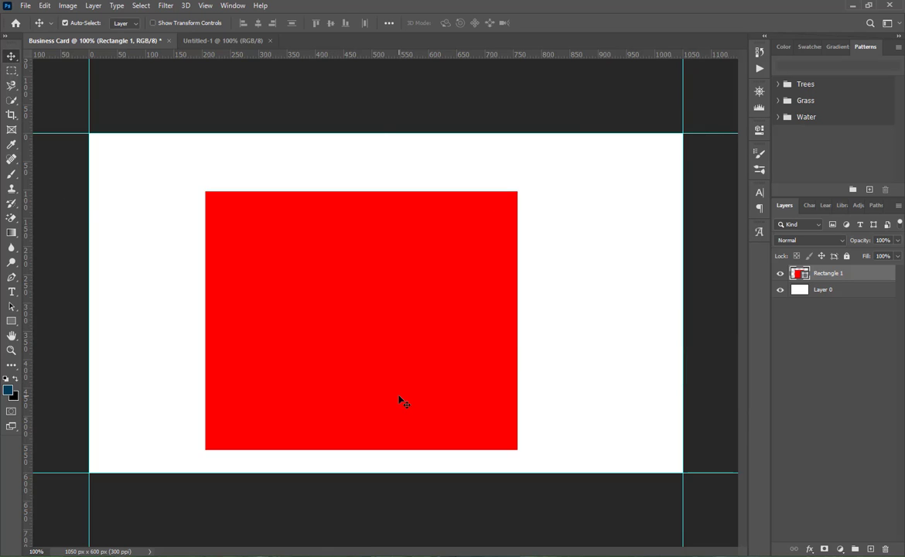
left_click_drag(356, 347, 502, 307)
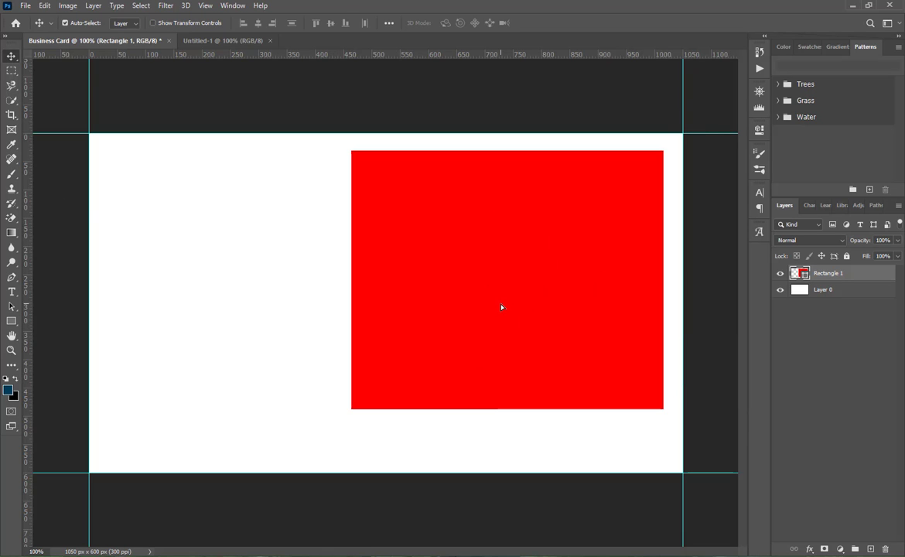
key("ctrl+t")
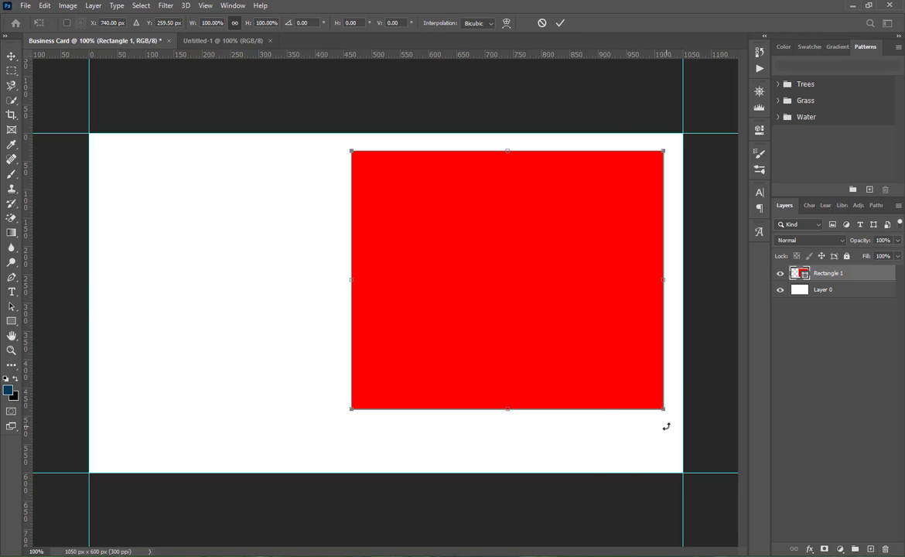
left_click_drag(666, 426, 695, 302)
left_click_drag(552, 319, 733, 282)
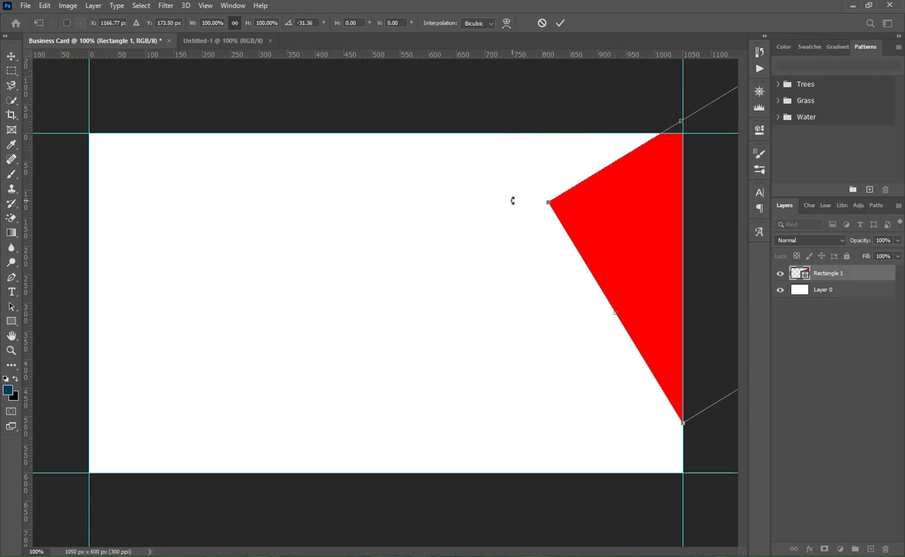
left_click_drag(546, 200, 417, 147)
left_click_drag(485, 251, 543, 209)
left_click_drag(595, 446, 664, 437)
left_click_drag(649, 334, 666, 314)
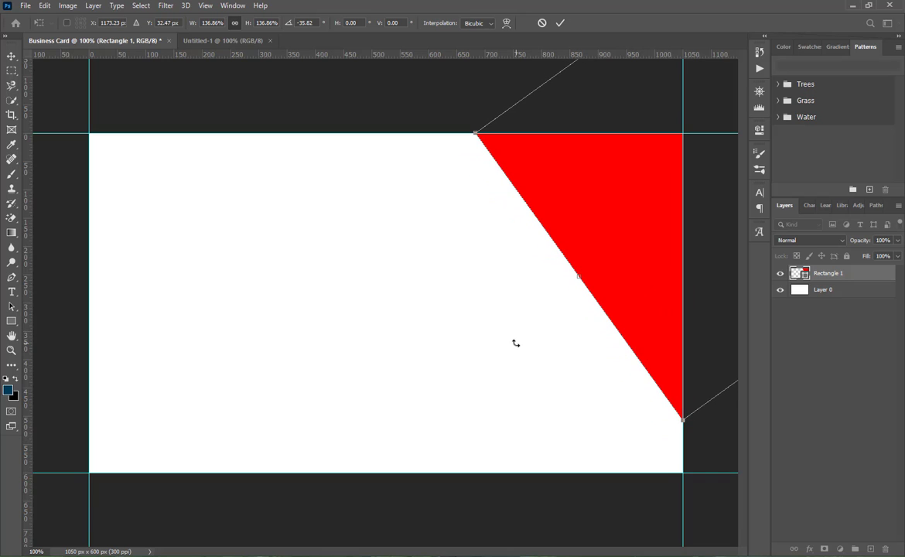
left_click(561, 23)
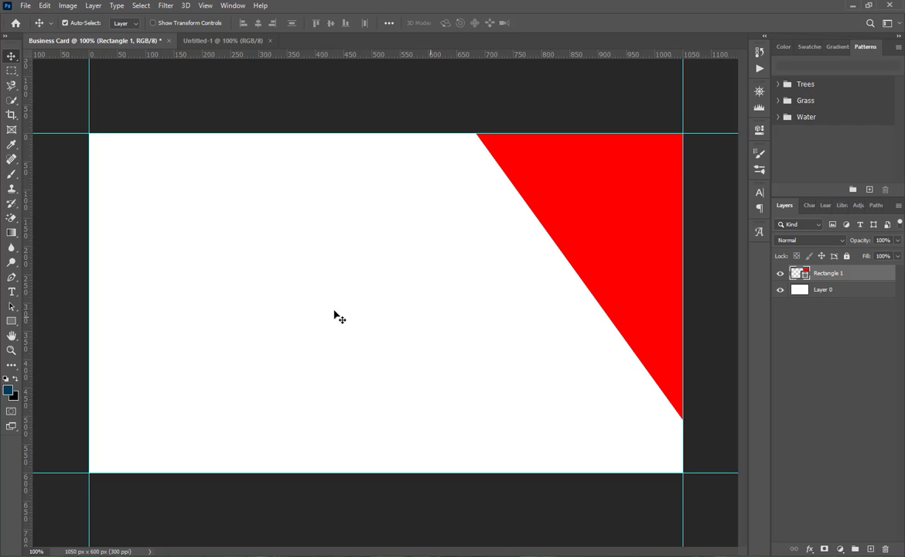
Step: Draw a narrow upright red rectangle about 77 x 271 px on the white area and distort it into a parallelogram slanted about 21°
left_click(11, 320)
left_click_drag(265, 289, 309, 442)
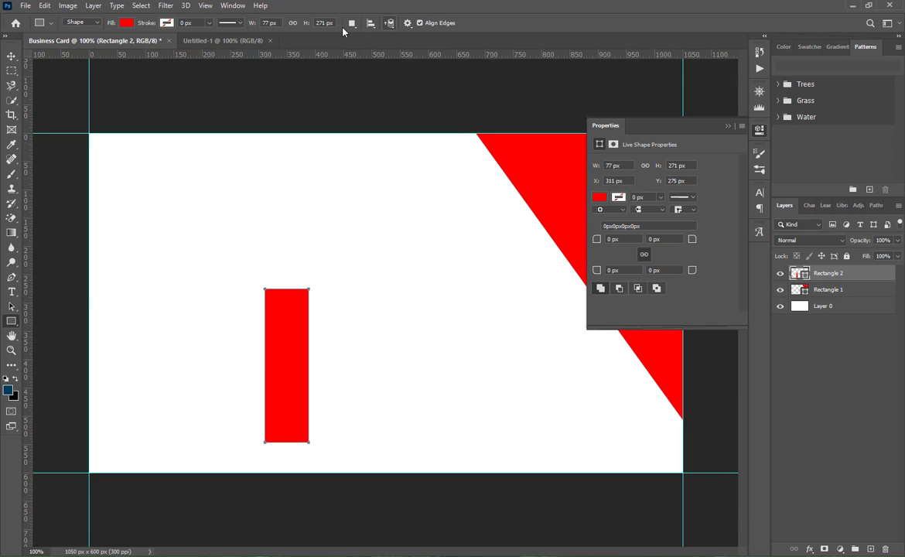
key("v")
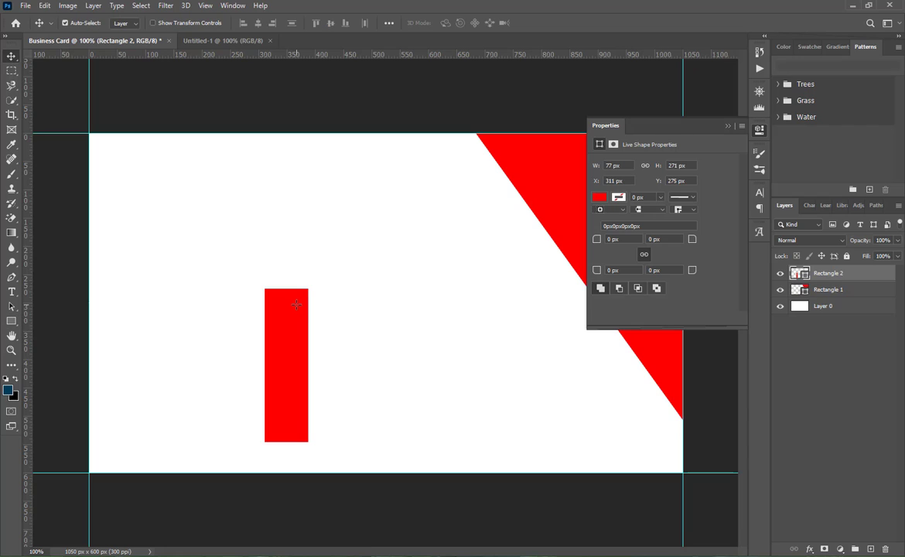
key("ctrl+t")
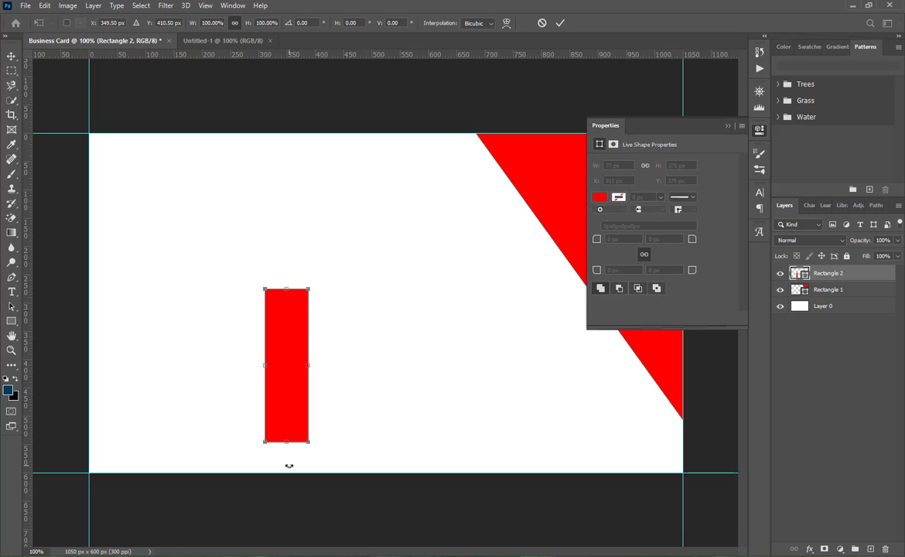
right_click(257, 355)
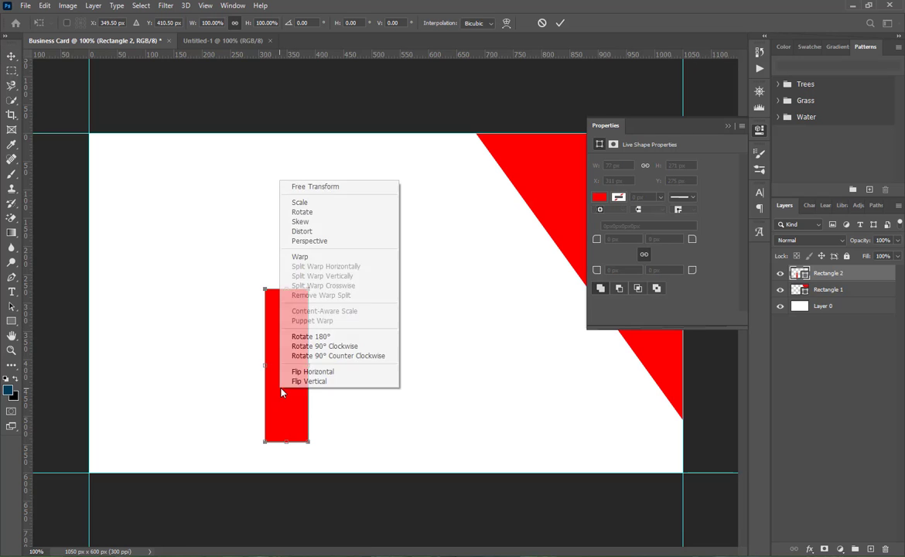
left_click(298, 231)
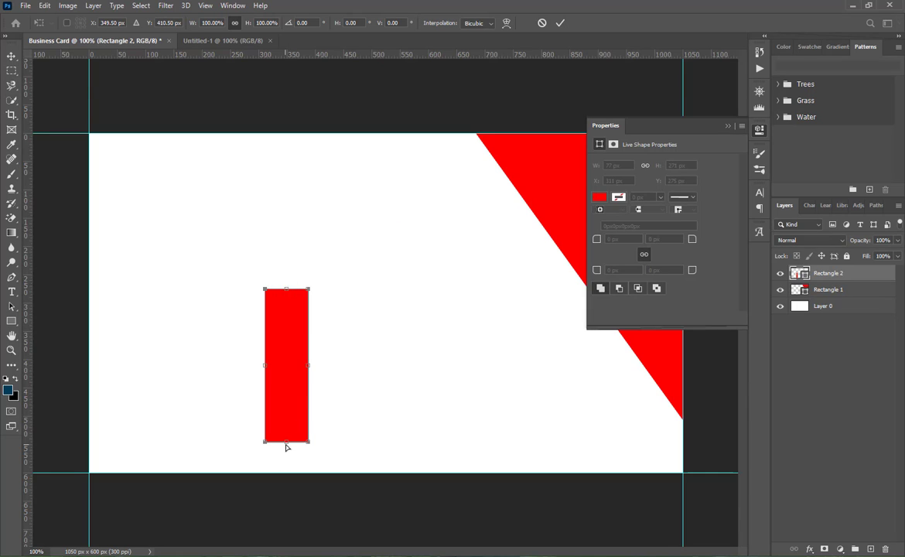
left_click_drag(287, 445, 318, 443)
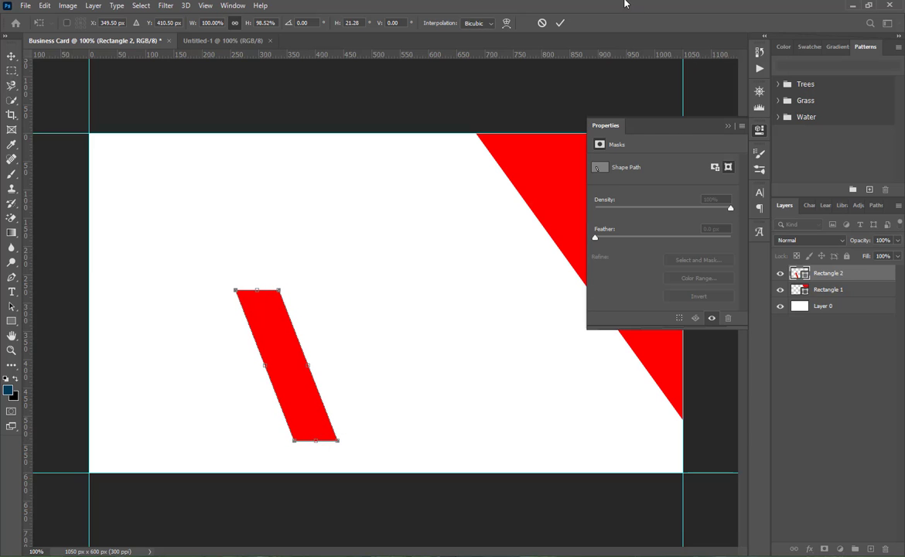
left_click(559, 24)
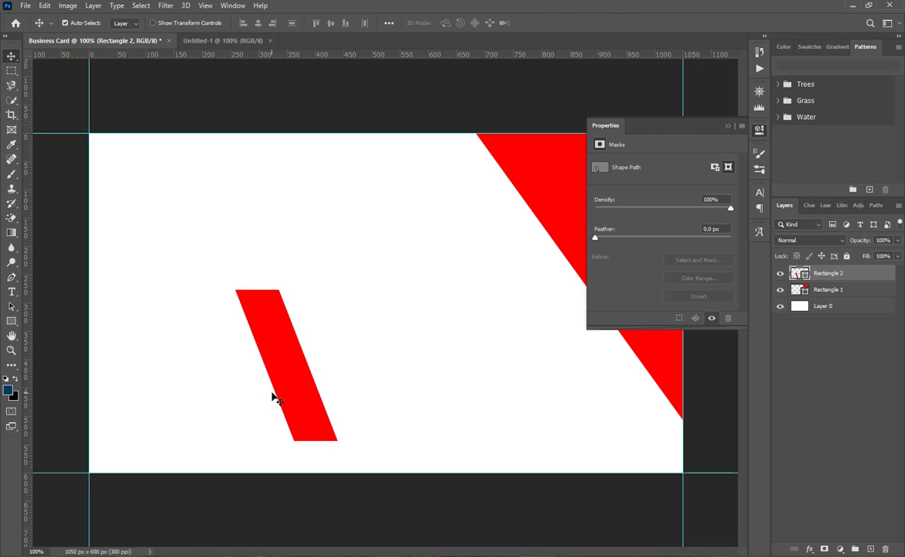
Step: Move the slanted red bar across the card to sit beside the red wedge's diagonal edge
left_click_drag(273, 398, 477, 376)
key("ctrl+z")
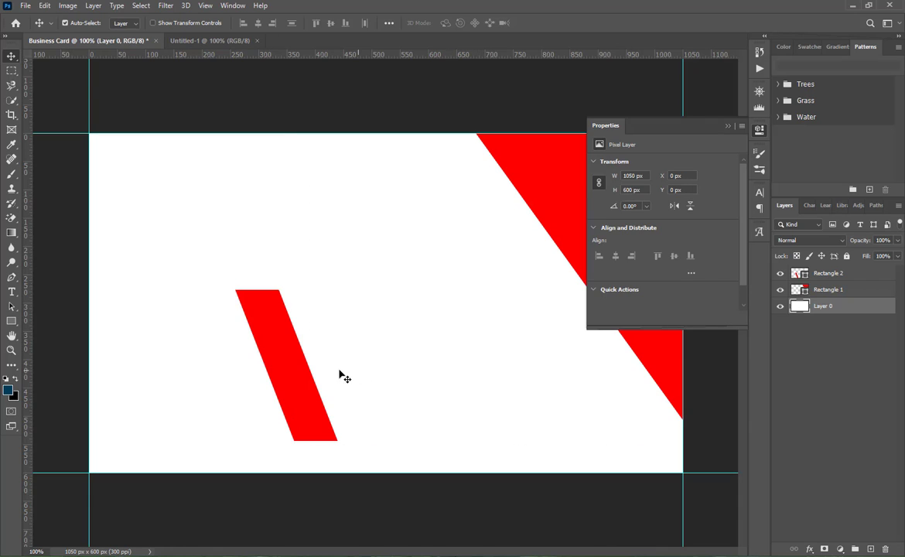
left_click_drag(295, 378, 514, 336)
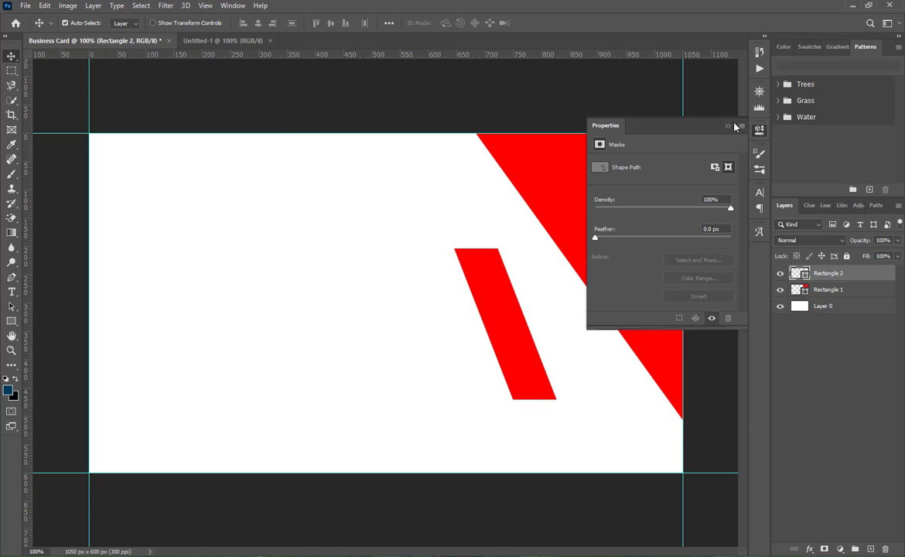
left_click(727, 127)
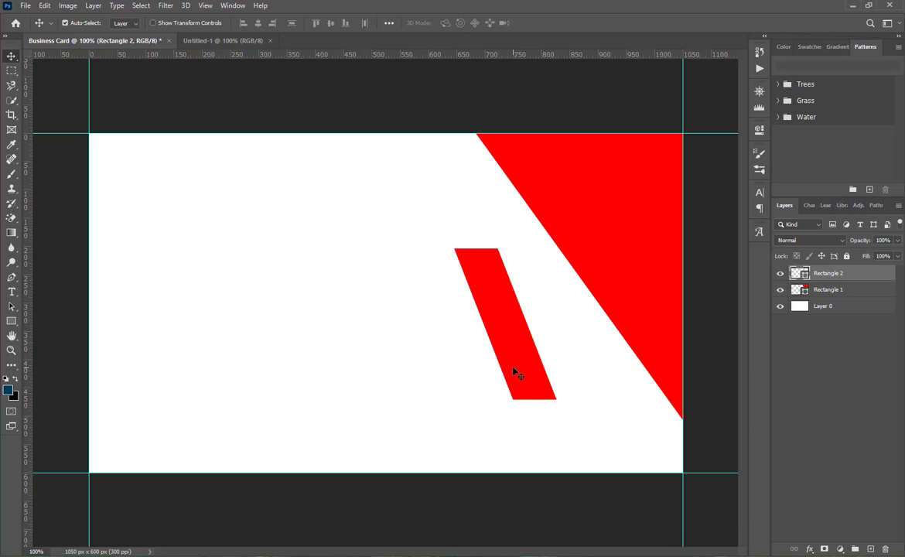
Step: Rotate the slanted red bar about -17.2° and move it close to the red wedge's diagonal edge
key("ctrl+t")
left_click_drag(558, 428, 587, 412)
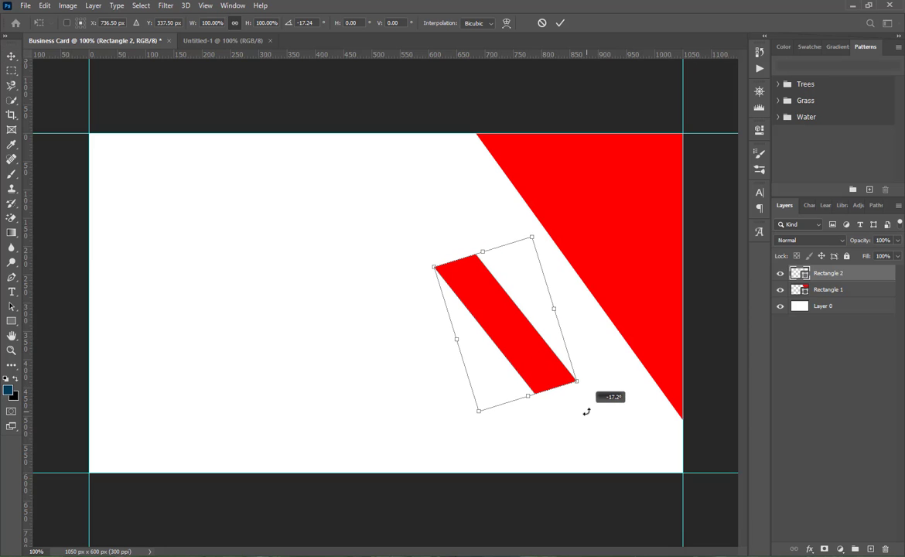
left_click(560, 26)
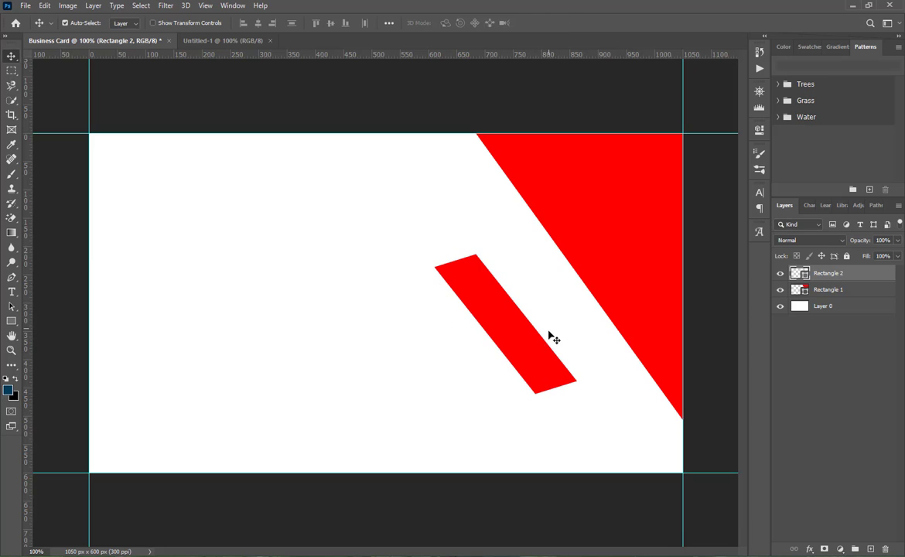
left_click_drag(544, 350, 608, 334)
Step: Fine-tune the red bar's rotation, starting with 1.9°, and nudge it so its long side runs parallel to the wedge's edge
key("ctrl+t")
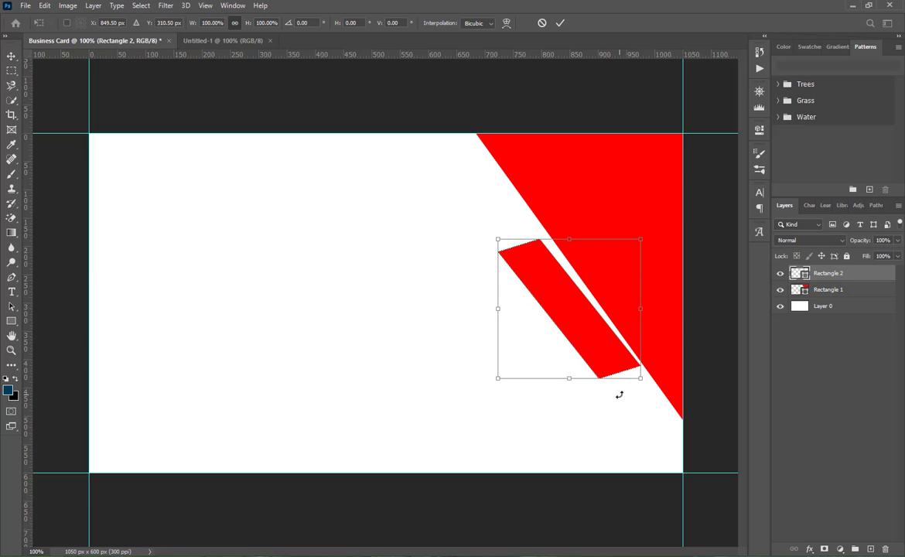
left_click_drag(619, 394, 616, 397)
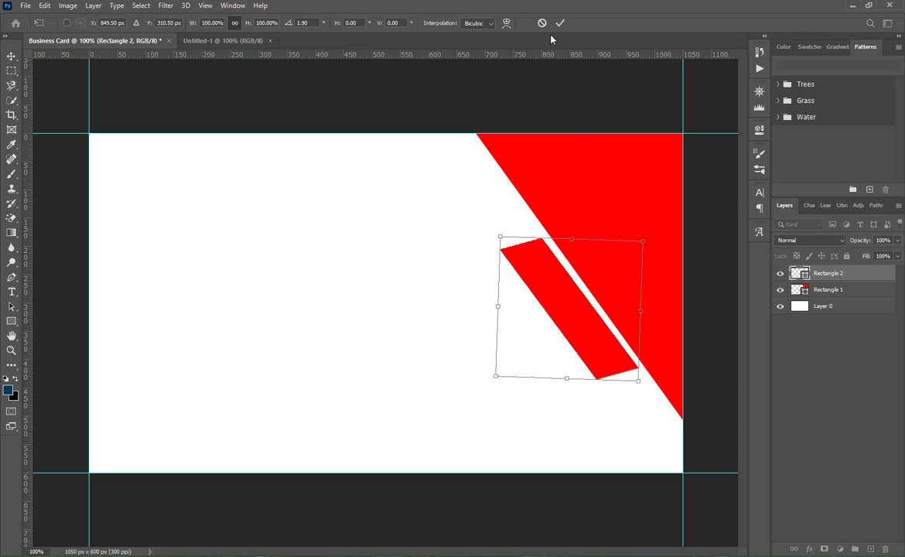
key("Return")
left_click_drag(568, 323, 572, 323)
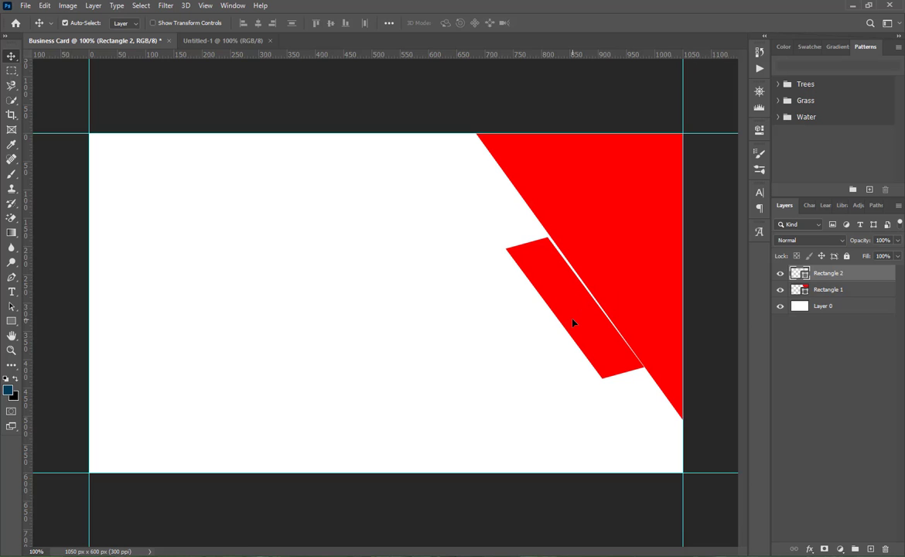
key("ctrl+t")
left_click_drag(647, 387, 647, 390)
left_click(561, 23)
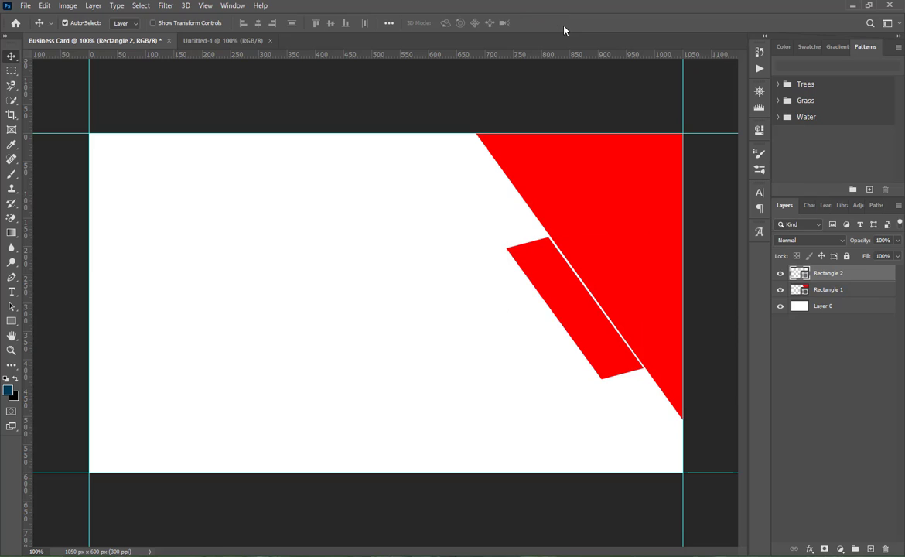
Step: Scale the slanted red bar up slightly while keeping its proportions
key("ctrl+t")
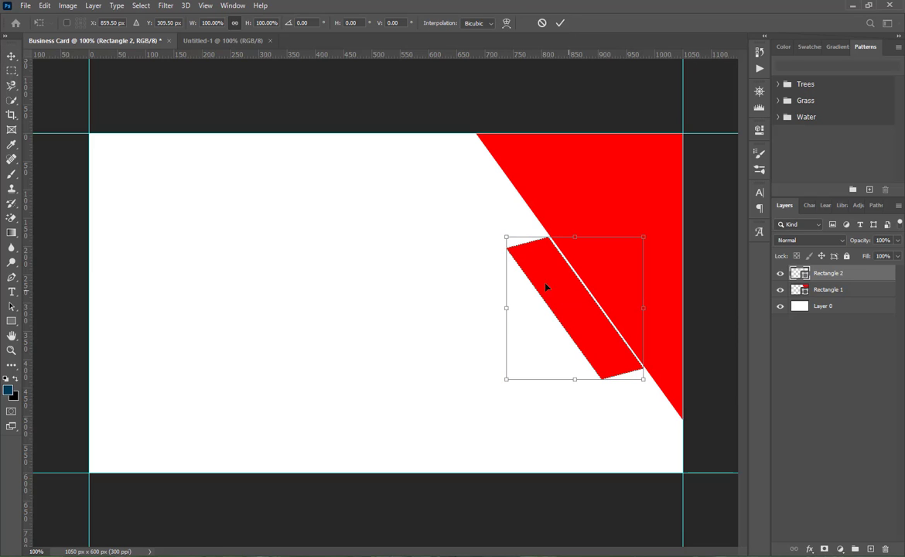
left_click_drag(501, 237, 465, 236)
left_click(561, 24)
Step: Duplicate the red bar and arrange both bars diagonally across the card, away from the wedge, with one corner touching
left_click_drag(566, 317, 358, 229)
mouse_move(470, 301)
left_mouse_down()
mouse_move(471, 313)
mouse_move(484, 310)
left_mouse_up()
left_click_drag(374, 240, 387, 242)
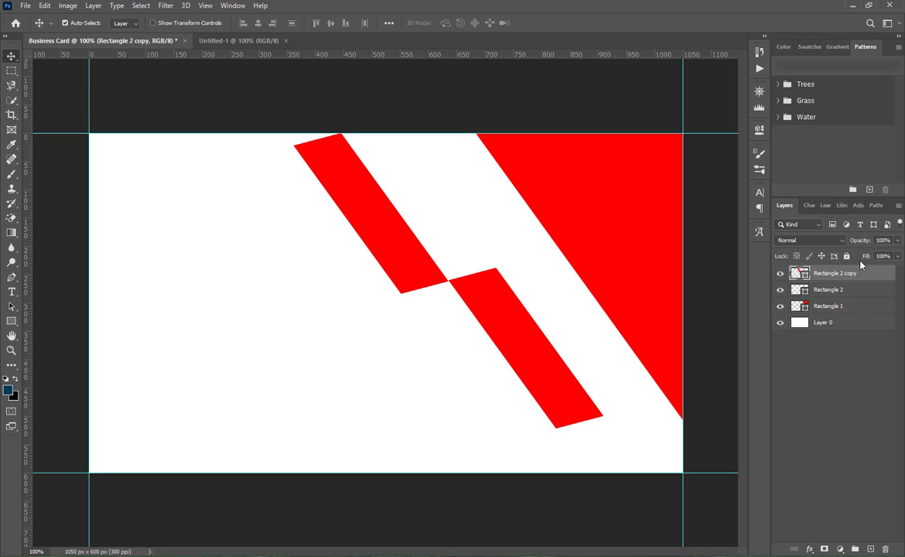
Step: Change the fill colour of the upper bar copy to black, 000000
double_click(805, 275)
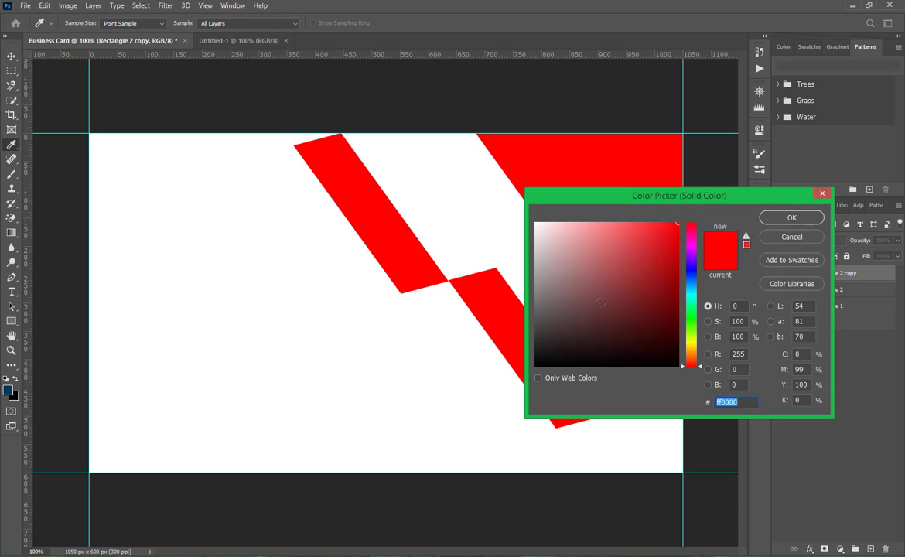
type("000000")
left_click(766, 220)
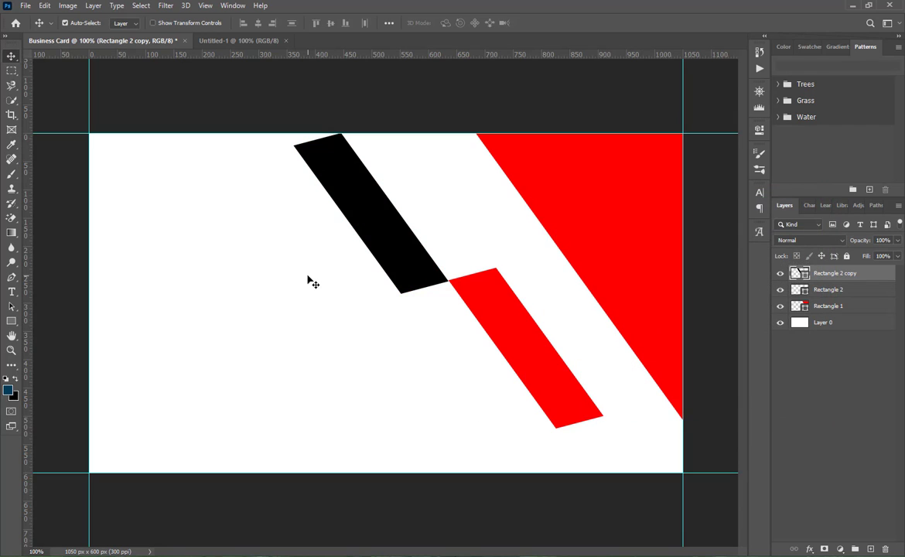
Step: Save the document in Downloads as "Business Card Fornt" in Large Document Format (PSB)
key("ctrl+shift+s")
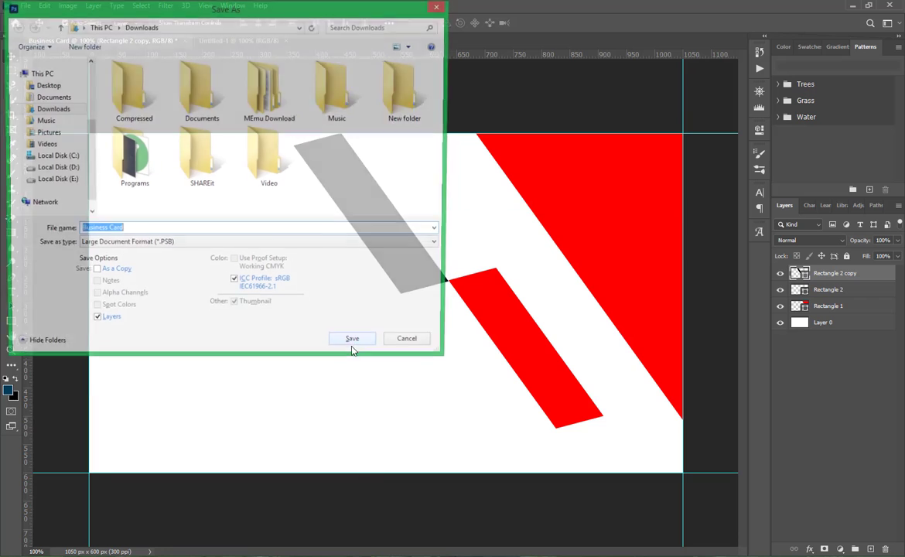
left_click(162, 230)
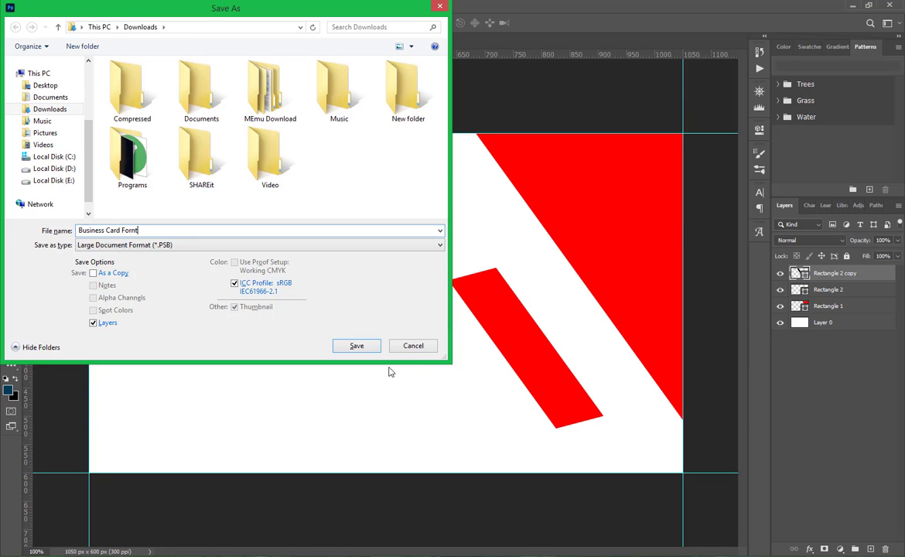
left_click(357, 346)
left_click(576, 159)
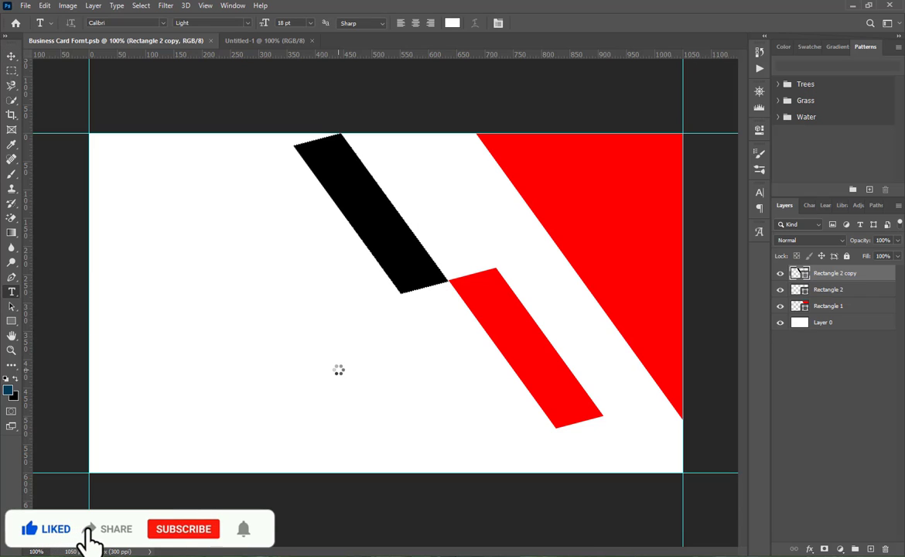
Step: Start a text line on the white area beside the bars and set its colour to black, 000000
left_click(229, 313)
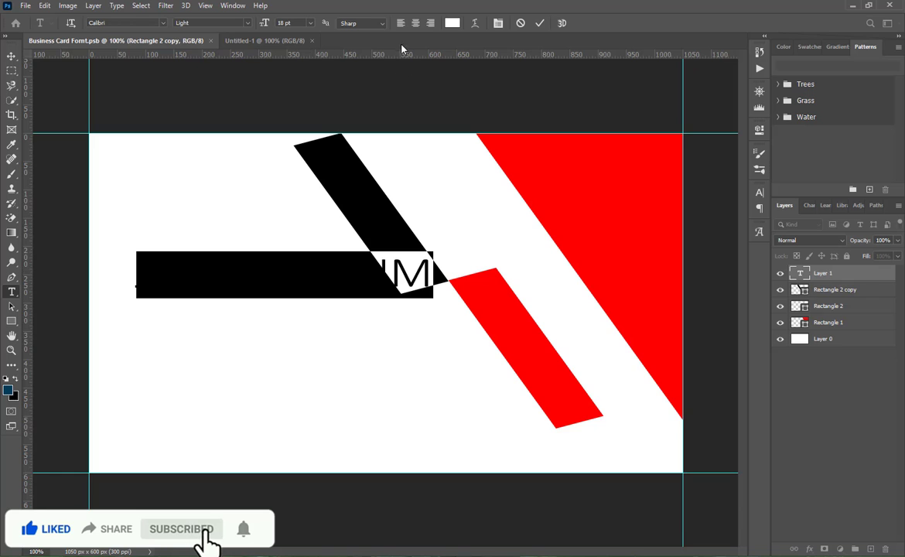
left_click(453, 26)
type("000000")
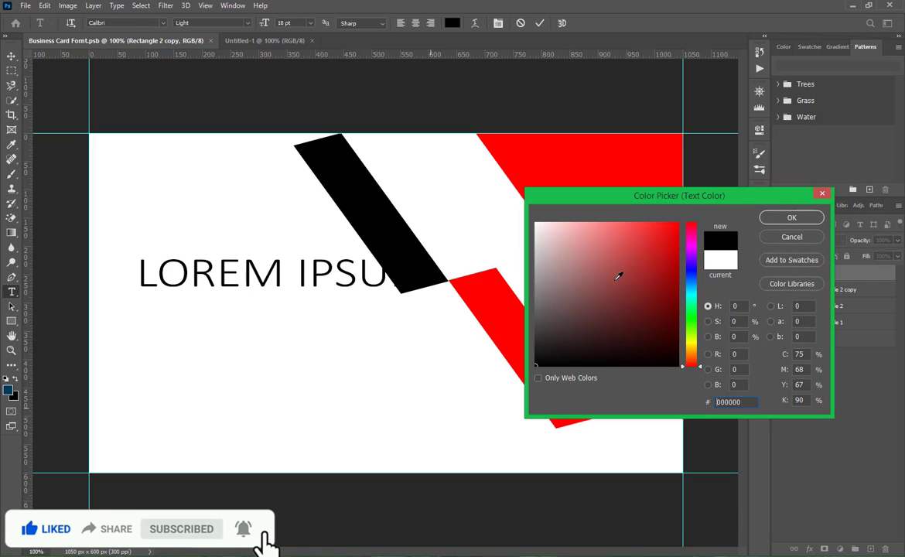
left_click(775, 224)
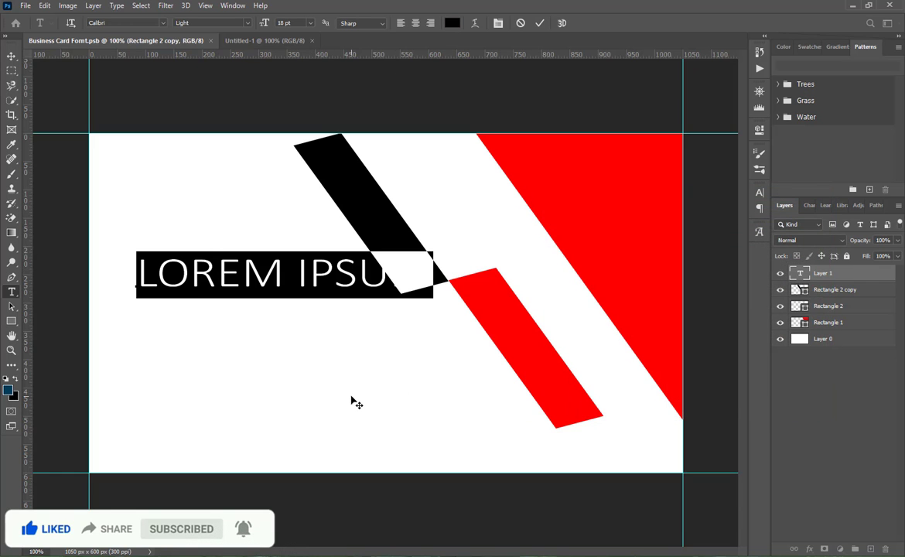
Step: Enter "A GRAPHIC DESIGNER" as the text line's content
type("A F")
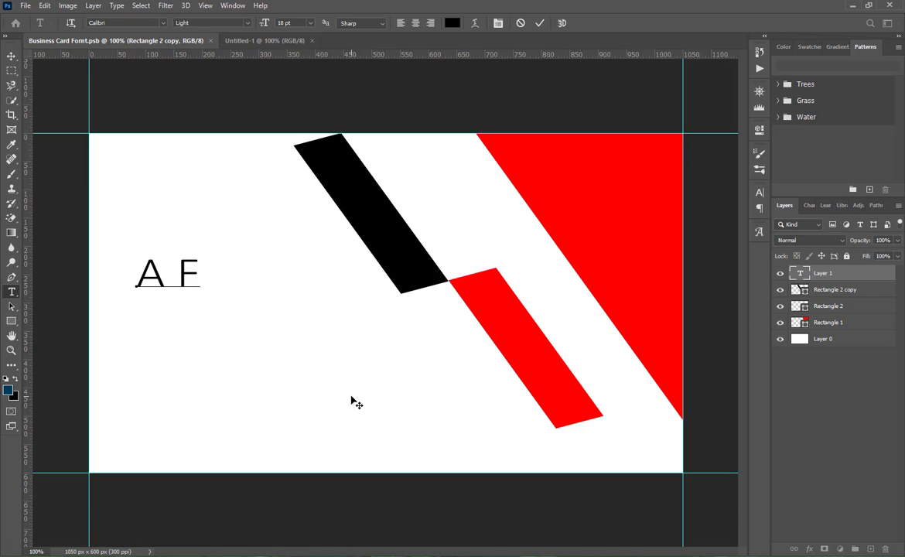
key("BackSpace")
type("GRAP")
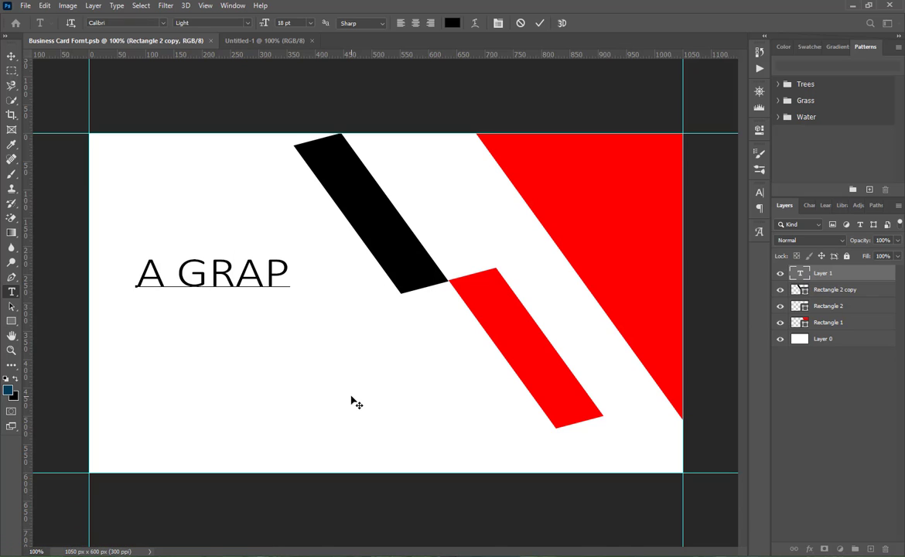
type("HIG")
key("BackSpace")
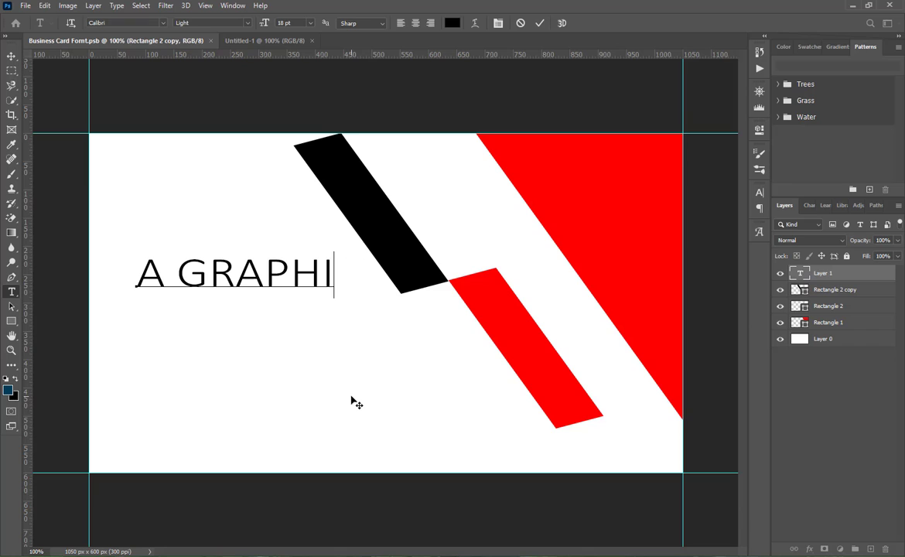
type("C DESIGN")
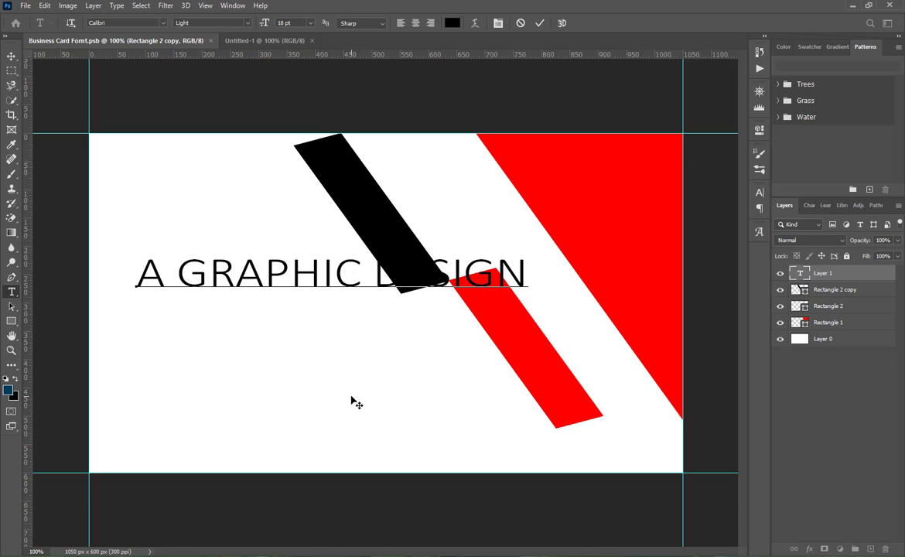
type("ER")
Step: Format the whole "A GRAPHIC DESIGNER" line as Calibri Bold at 7 pt and commit the text
key("ctrl+a")
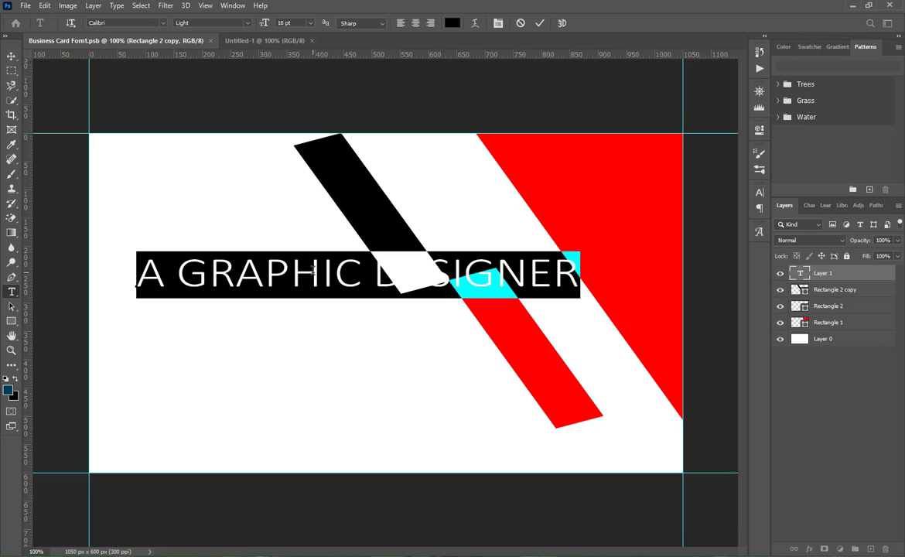
left_click(759, 191)
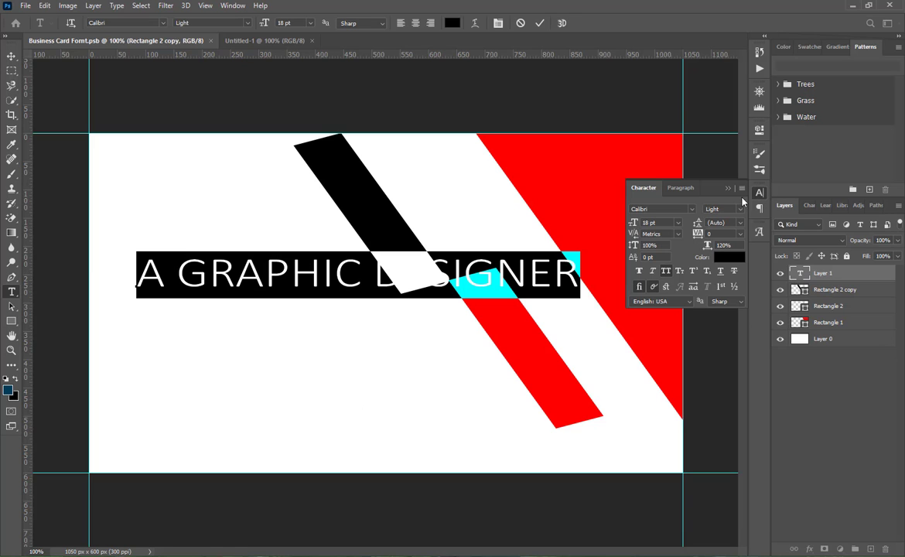
left_click(692, 210)
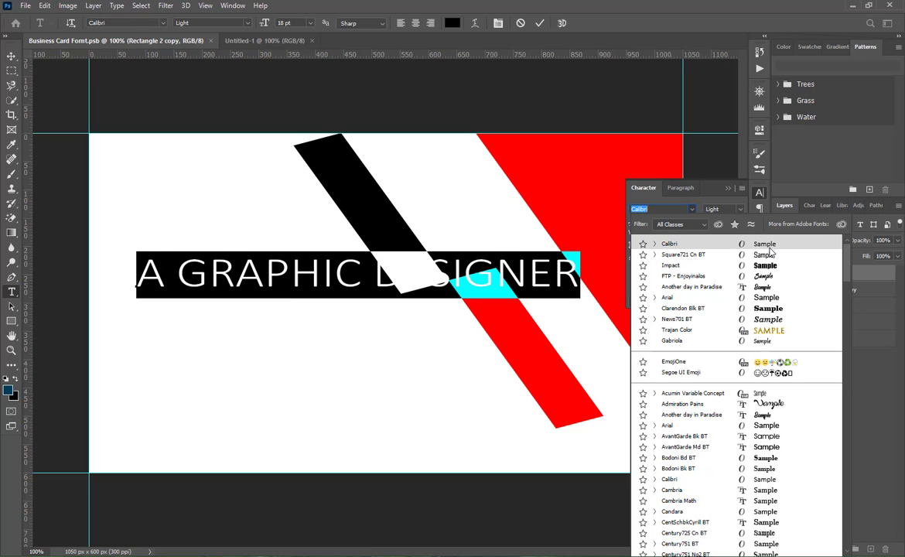
left_click(697, 198)
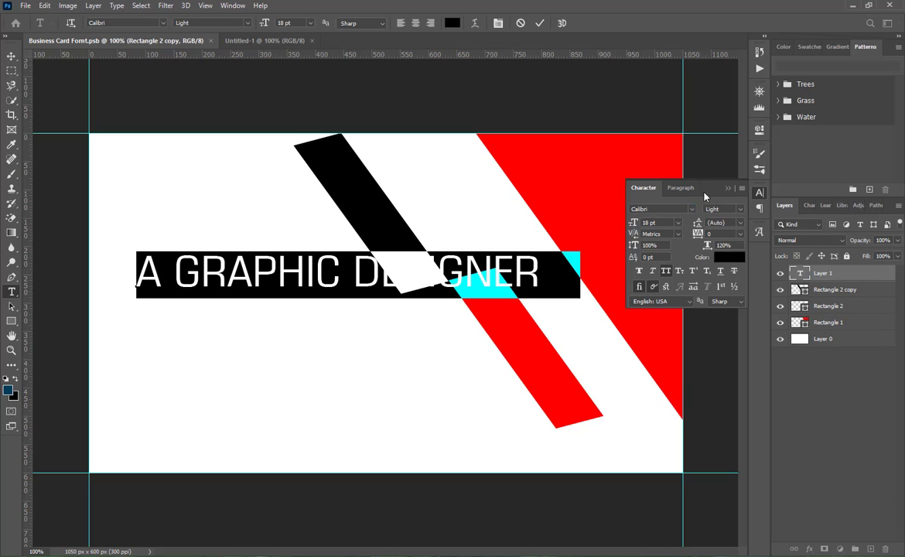
left_click(723, 208)
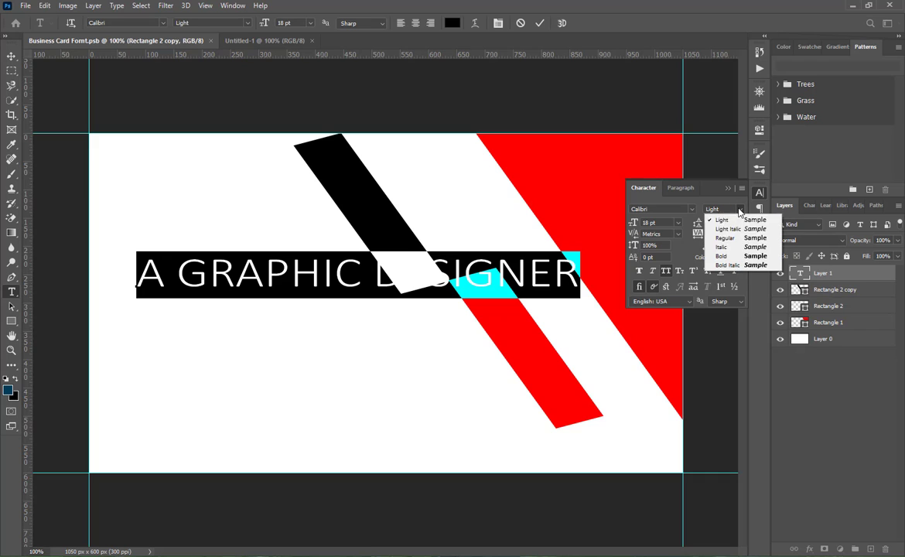
left_click(756, 256)
left_click(681, 224)
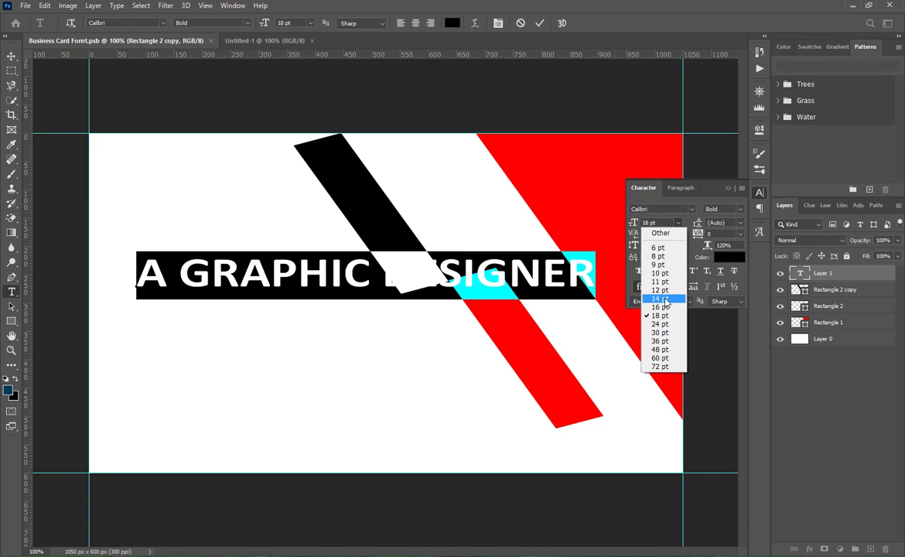
left_click(660, 296)
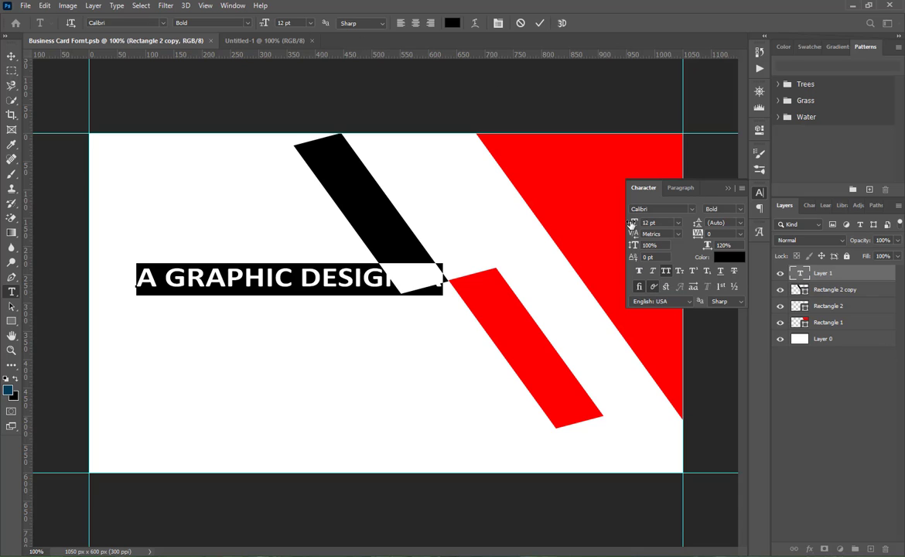
left_click_drag(631, 224, 628, 224)
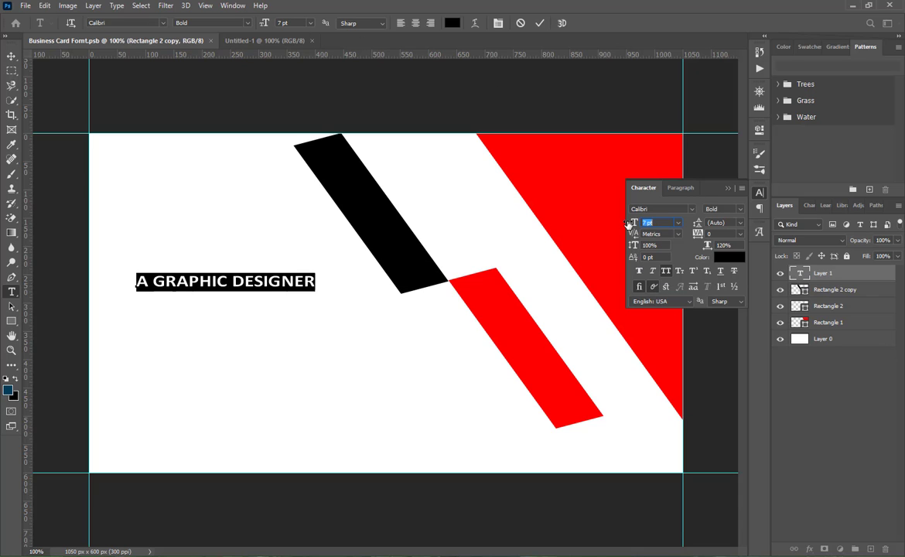
left_click(540, 24)
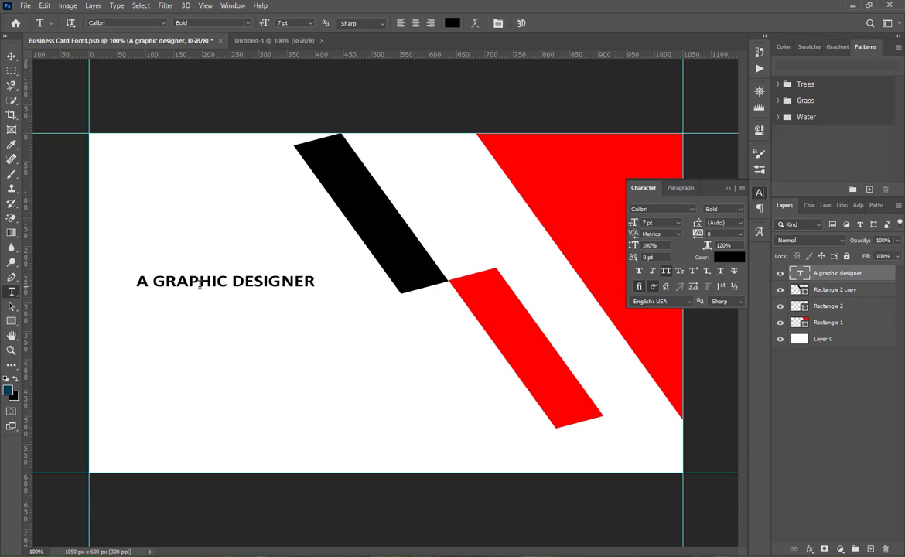
Step: Duplicate the "A GRAPHIC DESIGNER" line directly beneath the original and replace the copy's text with "CREAVTIE DESIGN"
key("v")
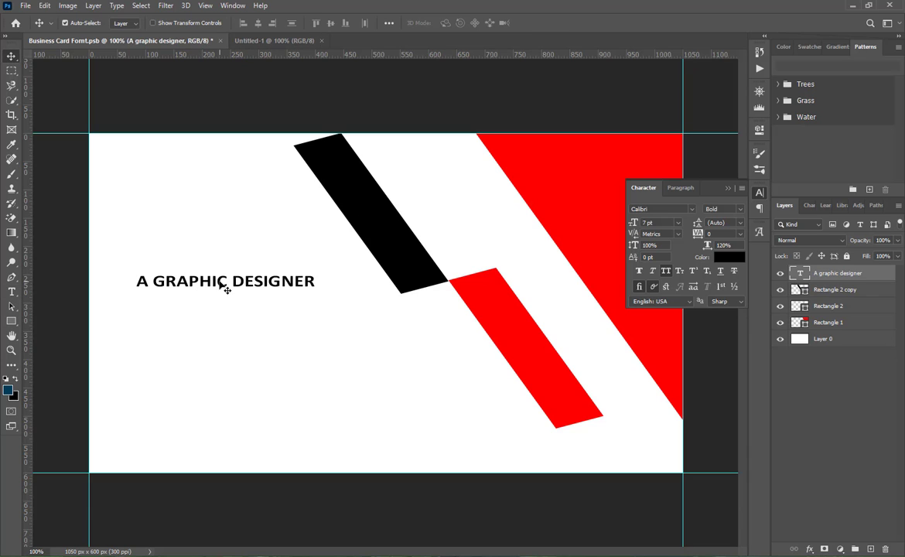
left_click_drag(220, 284, 222, 255)
double_click(222, 254)
key("ctrl+a")
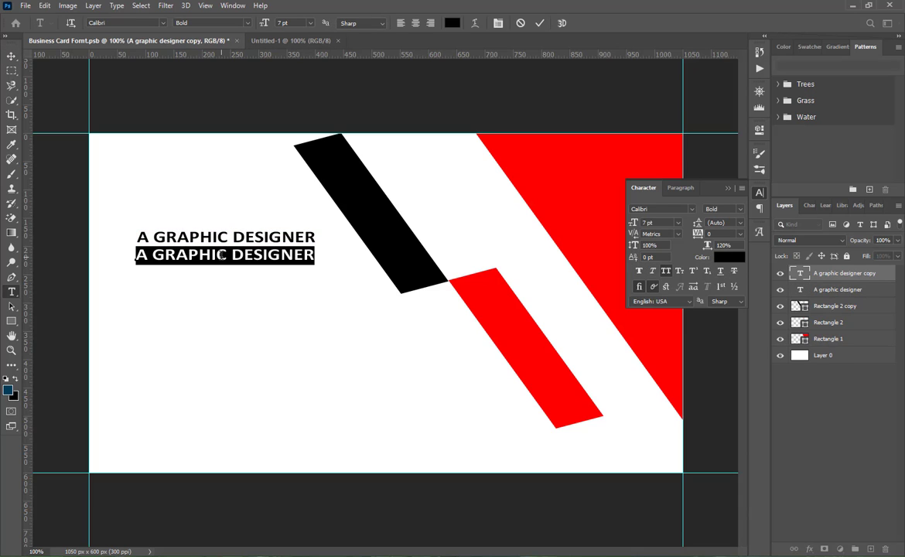
type("C")
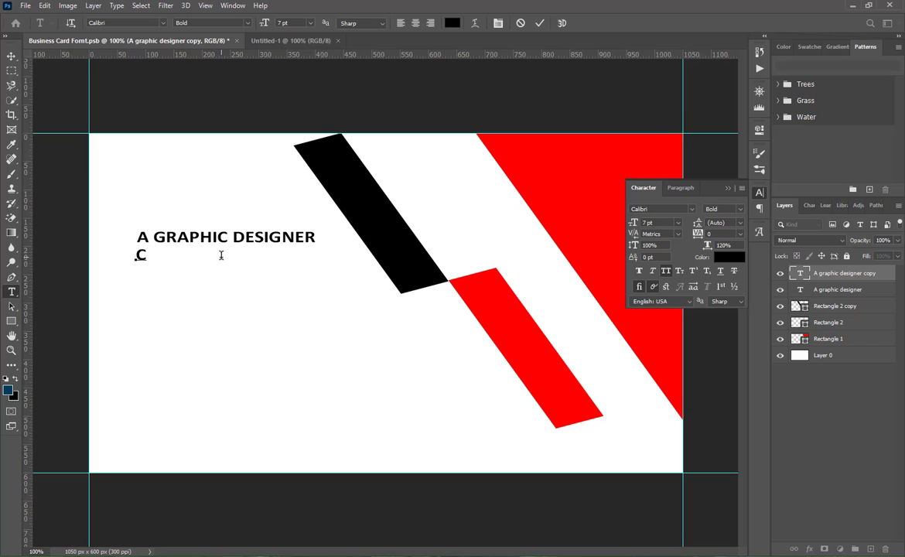
type("REAVTI")
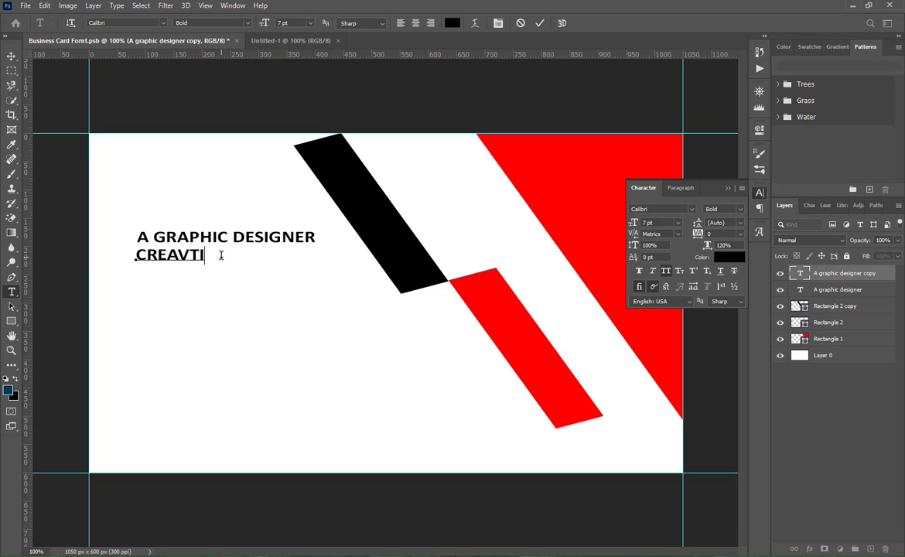
type("E DESIGN")
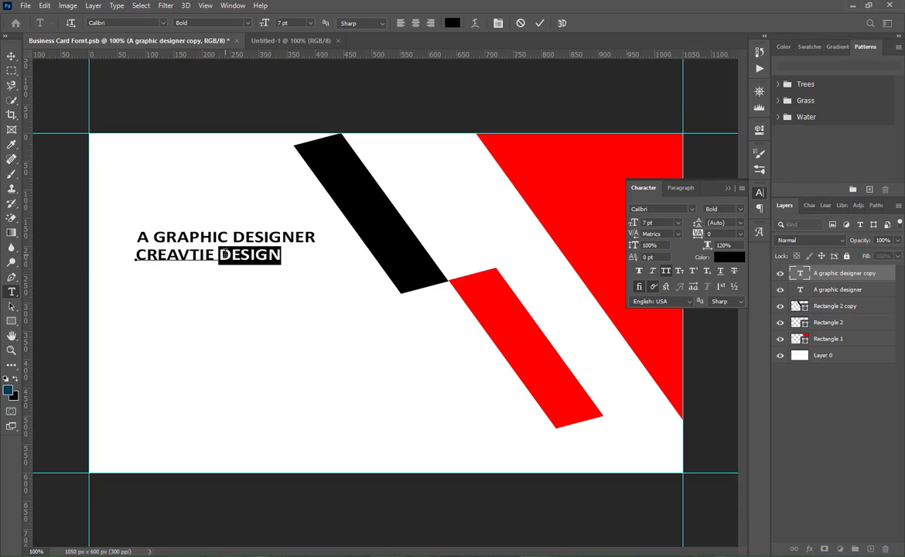
Step: Set the whole "CREAVTIE DESIGN" line's colour to red, ff0000, and commit the text
triple_click(224, 256)
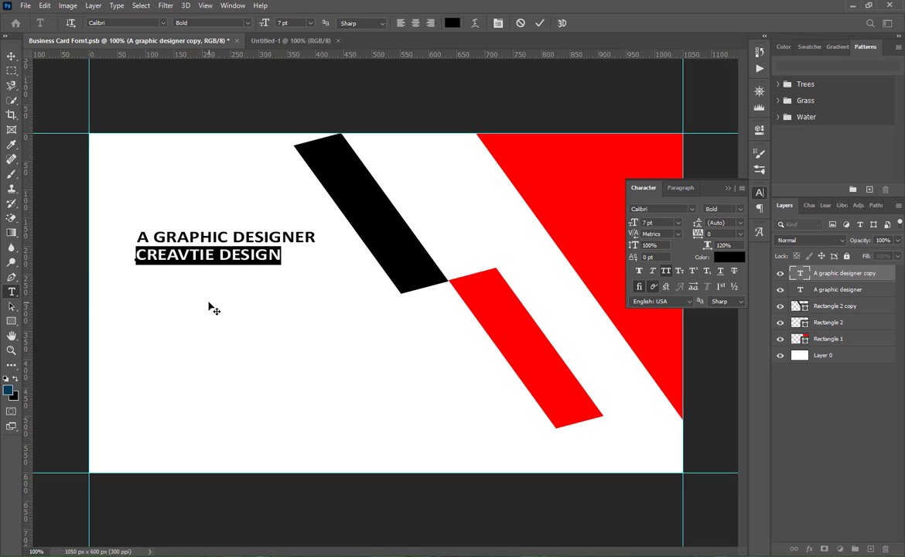
left_click(734, 258)
left_click(627, 159)
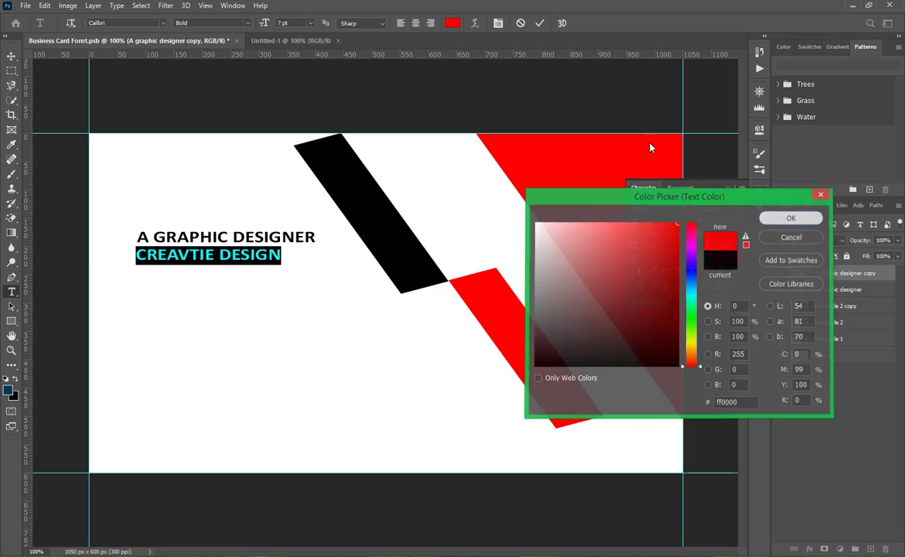
left_click(540, 23)
key("v")
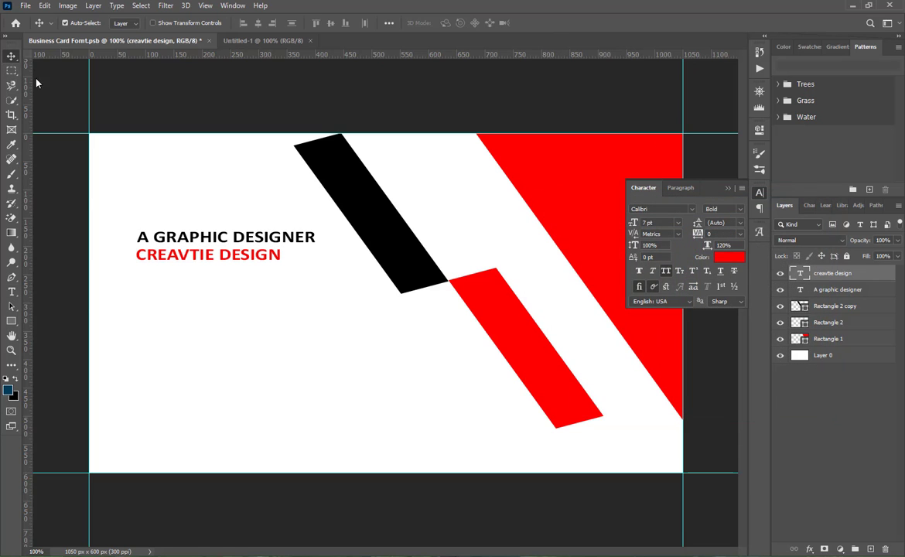
Step: Group Layer 0, Rectangle 1, Rectangle 2 and Rectangle 2 copy into one layer group
left_click(837, 464)
left_click(834, 357)
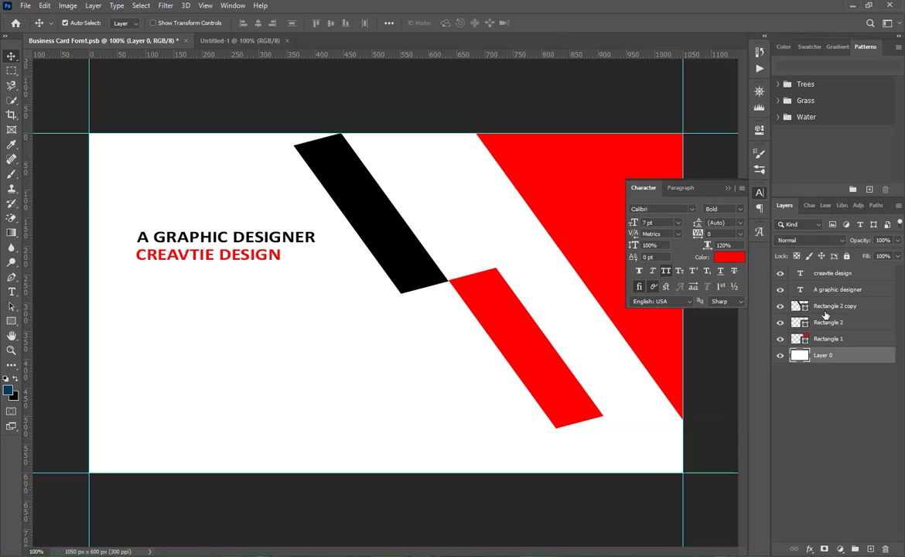
left_click(832, 306, "shift")
left_click(856, 549)
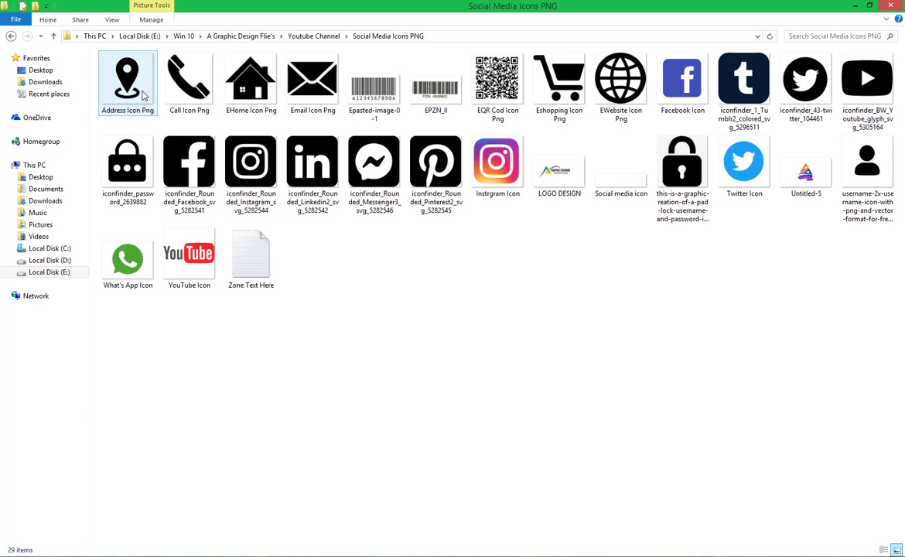
Step: Place the Address, Call, Email and EWebsite icon PNGs from the Social Media Icons PNG folder into the card and commit all four placements
left_click(188, 86)
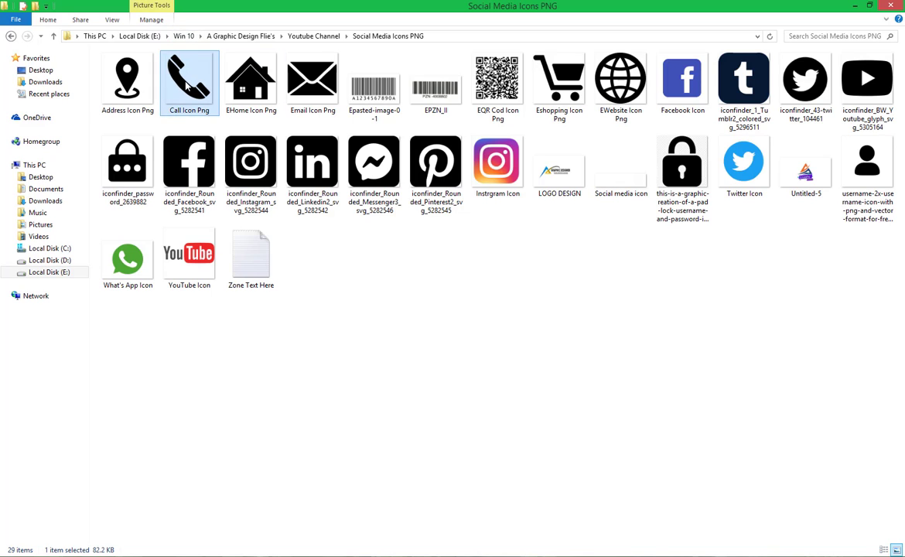
left_click(127, 78, "ctrl")
left_click(313, 82, "ctrl")
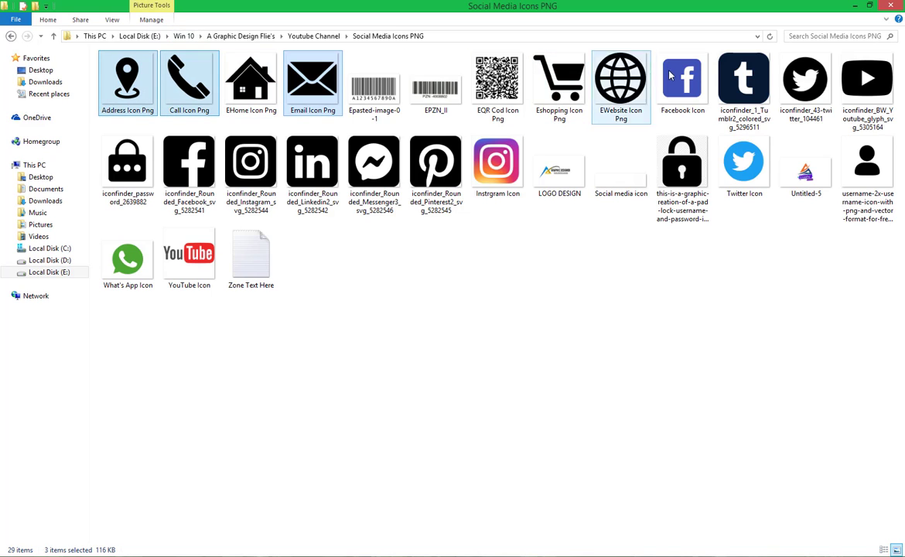
left_click(621, 77, "ctrl")
left_click_drag(620, 77, 313, 336)
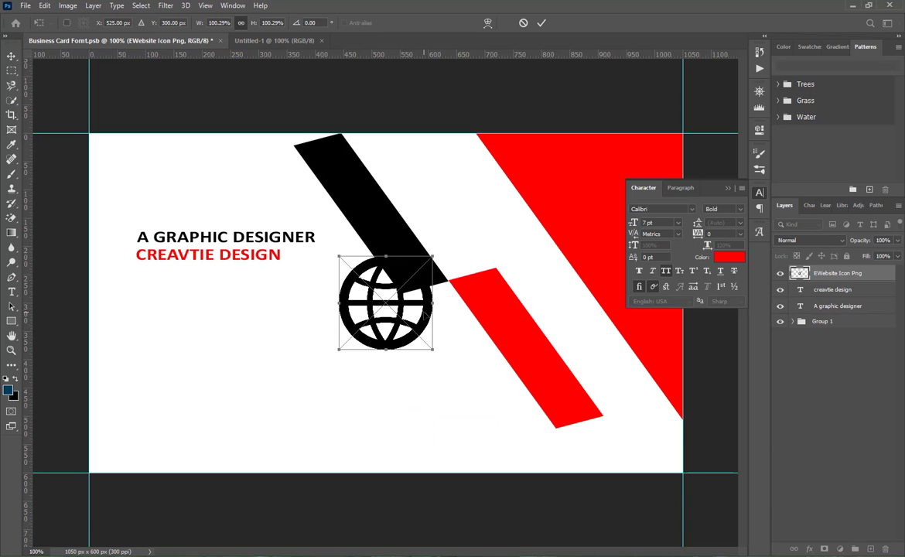
left_click(541, 24)
left_click(541, 25)
left_click(541, 25)
left_click(541, 26)
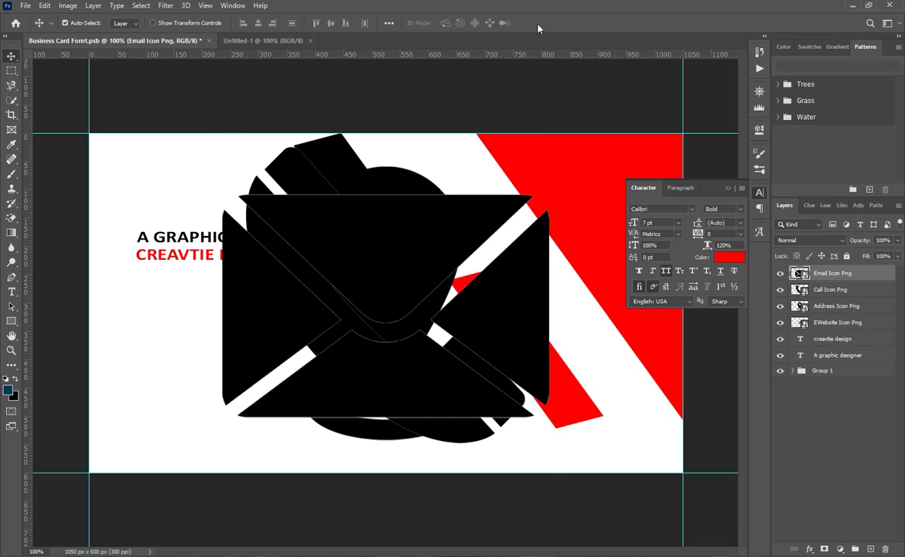
Step: Hide the Email, Address and EWebsite icon layers, leaving only the Call icon shown
left_click_drag(780, 323, 781, 283)
left_click(780, 305)
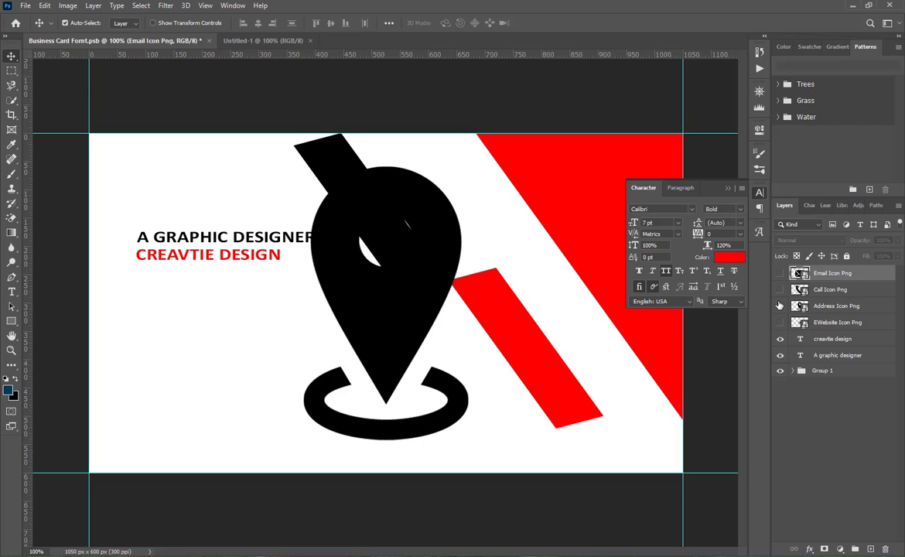
left_click(781, 290)
left_click(780, 306)
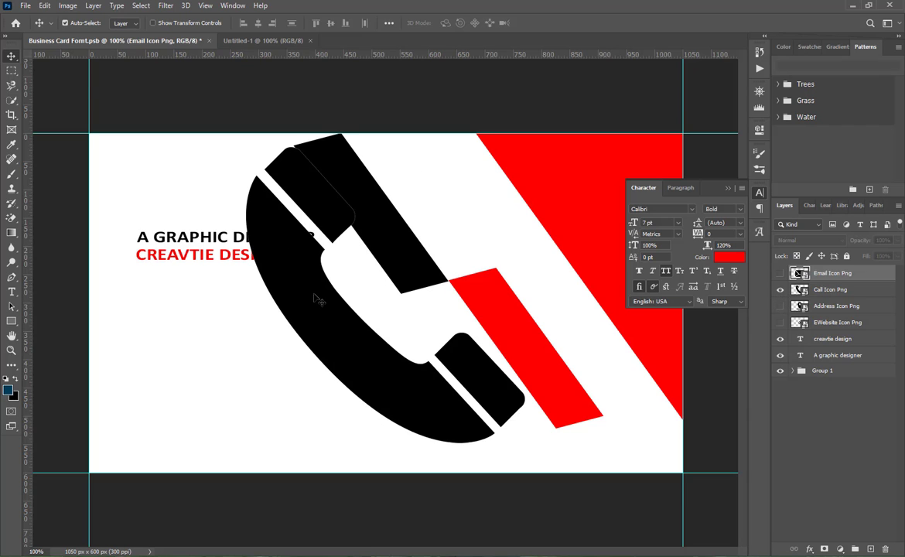
Step: Scale the Call icon to about 1.3%, rotate it about 82.6°, and place it below the "CREAVTIE DESIGN" line
left_click(314, 300)
key("ctrl+t")
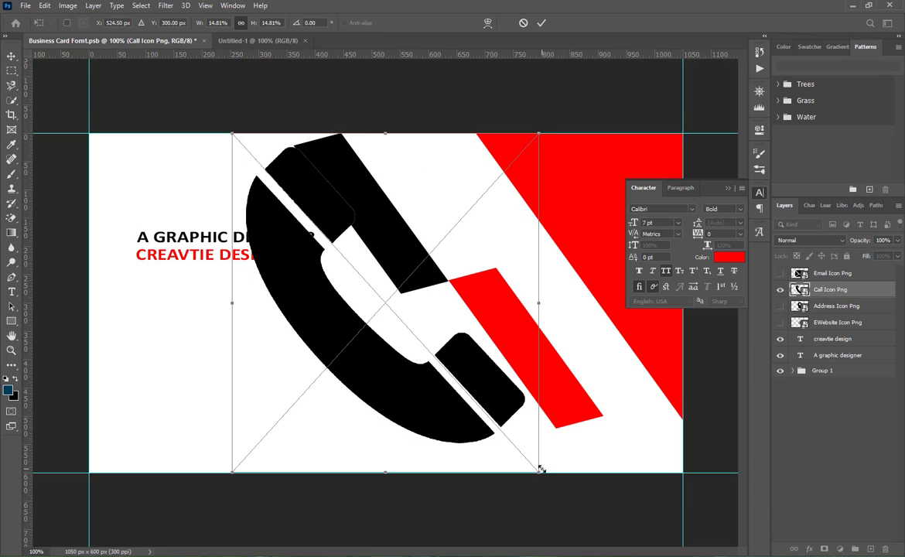
left_click_drag(539, 476, 147, 299)
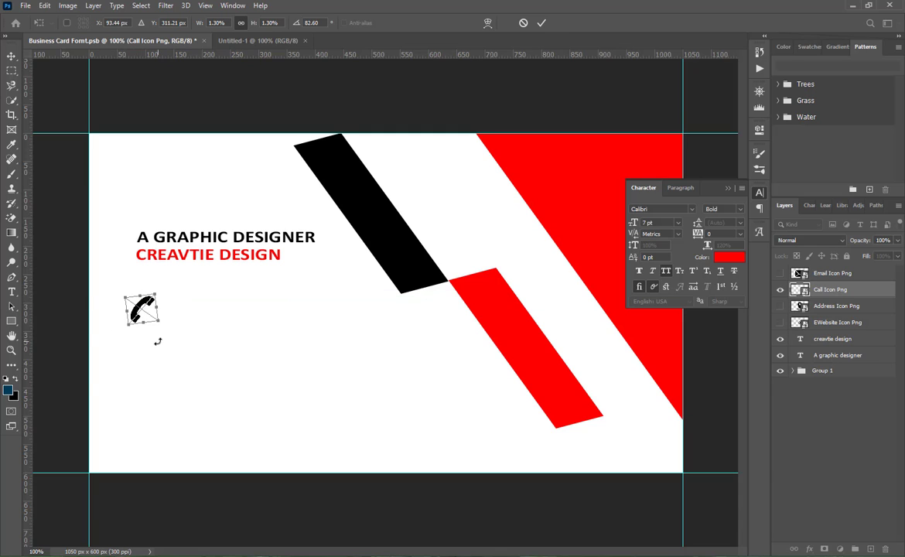
left_click(541, 23)
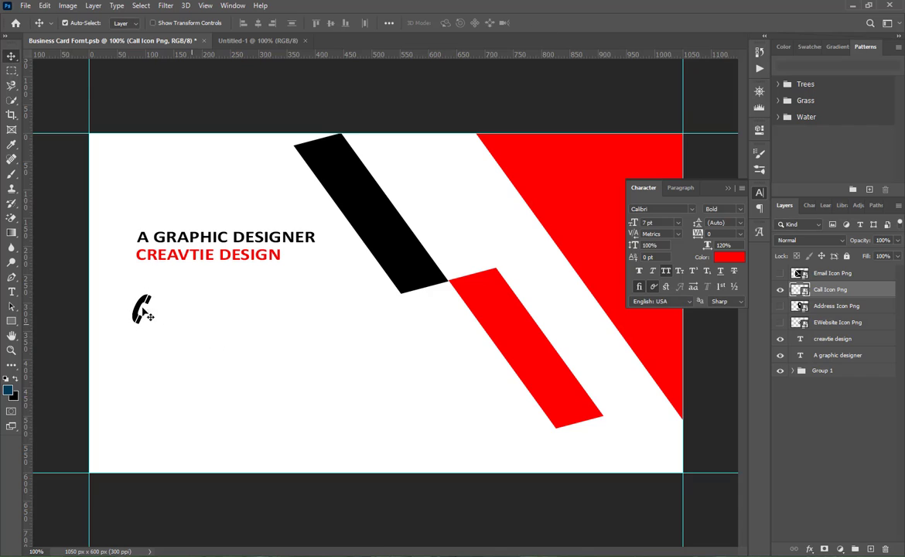
Step: Draw a circle about 64 px in diameter over the phone icon with the Ellipse tool
left_click(12, 321)
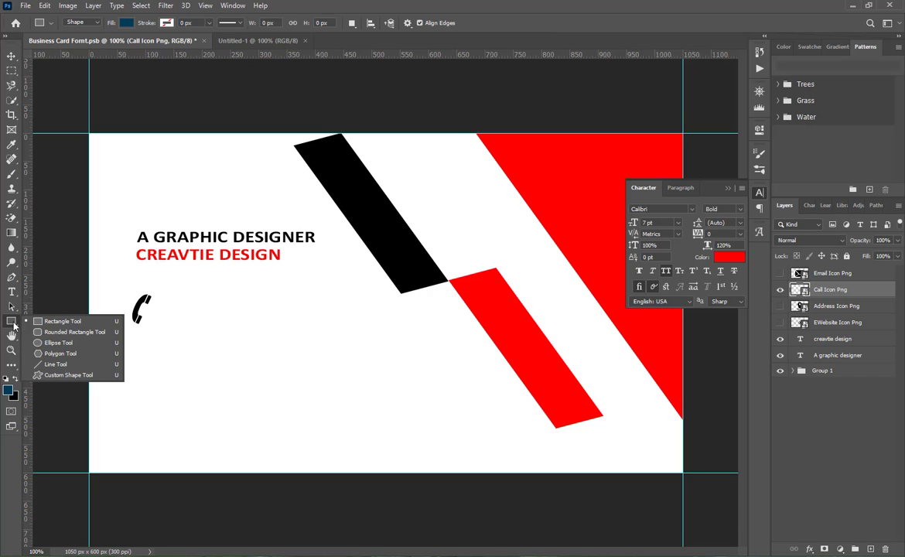
left_click(49, 341)
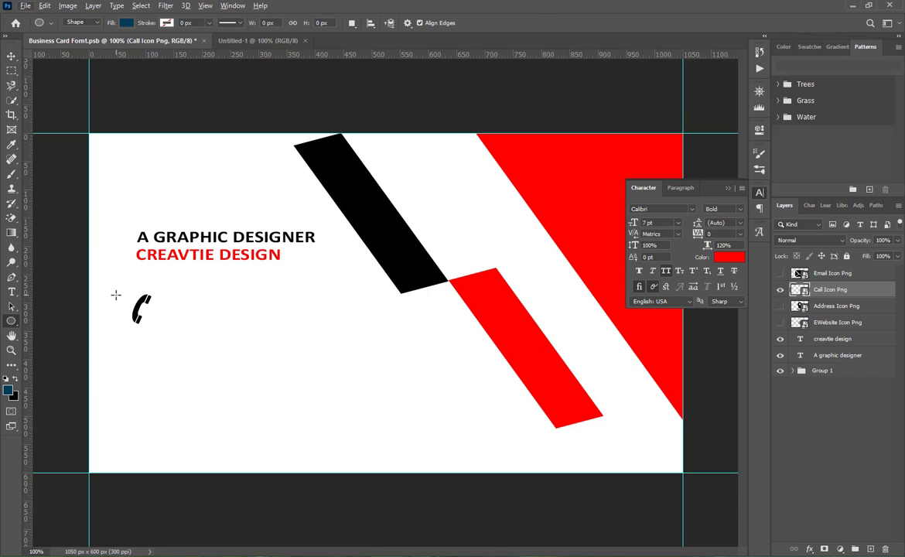
left_click_drag(121, 295, 163, 330)
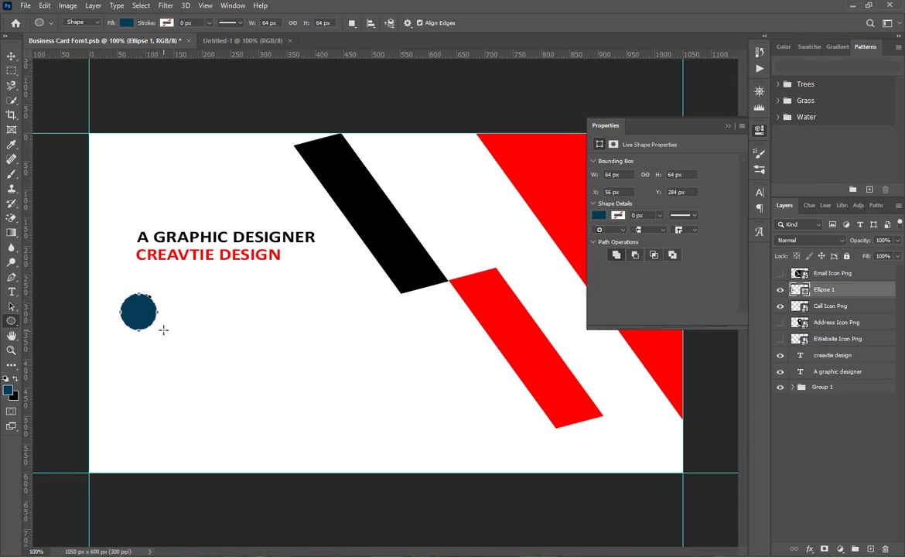
Step: Fill the circle with the red from the recently used colours and close its shape properties
left_click(601, 217)
left_click(574, 194)
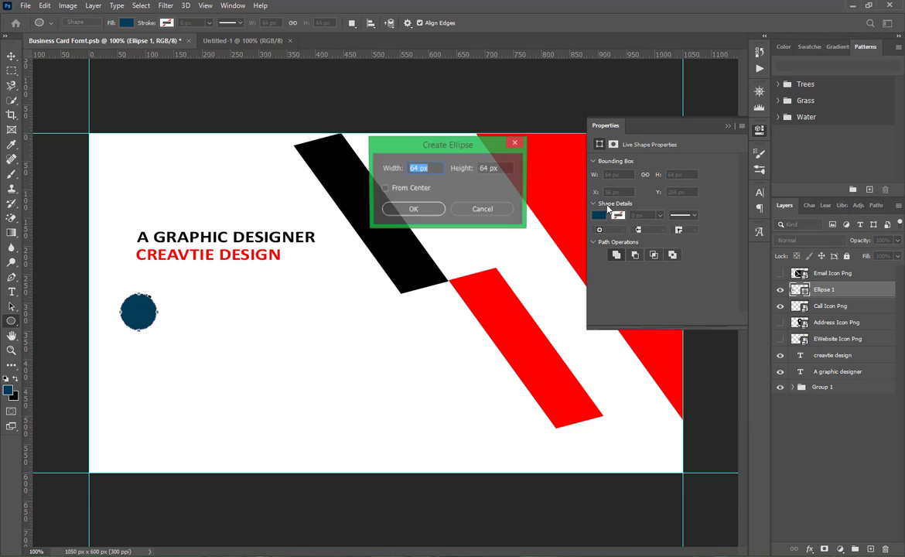
left_click(482, 209)
left_click(599, 217)
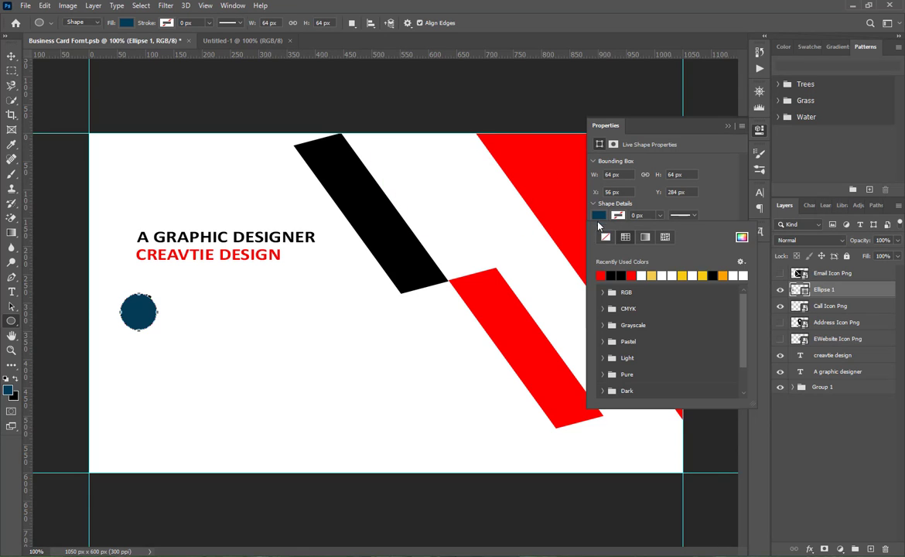
left_click(602, 275)
left_click(731, 127)
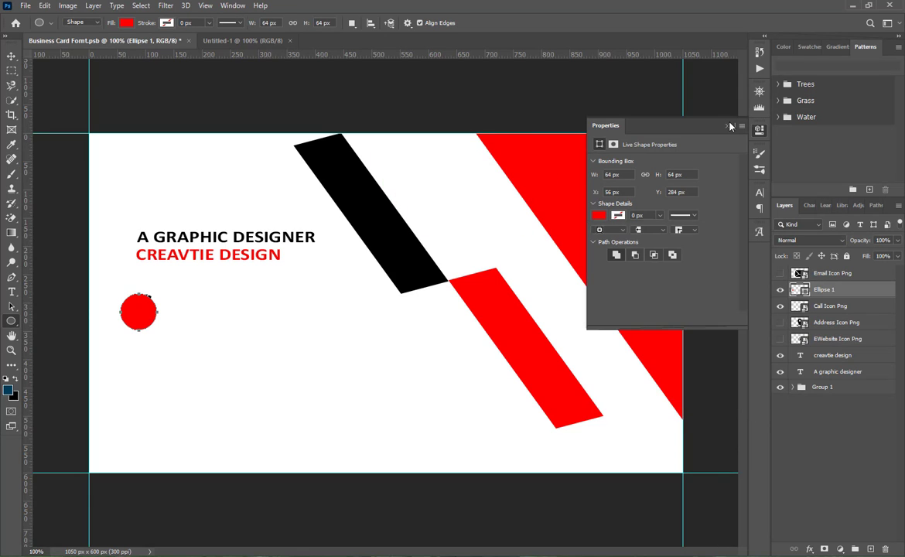
left_click(728, 127)
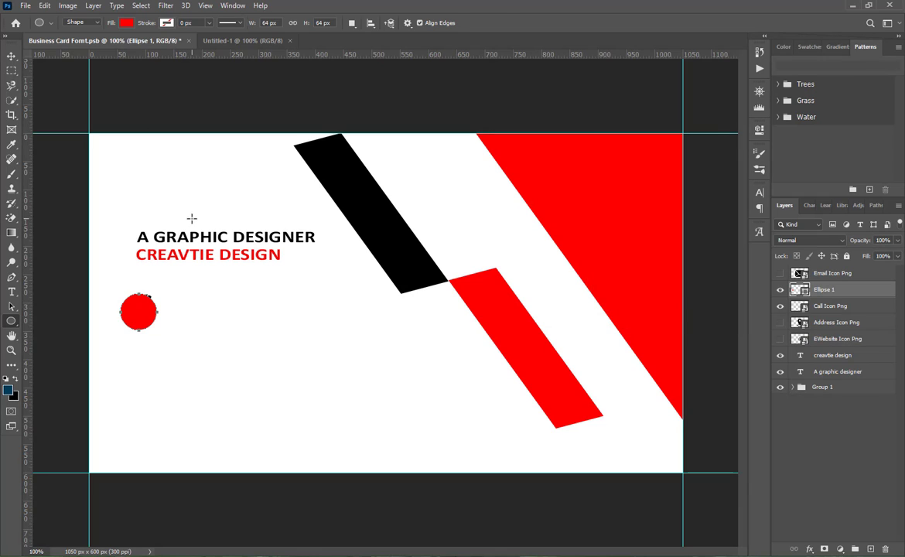
Step: Move the Call Icon Png layer above the Ellipse 1 layer in the layer stack
key("v")
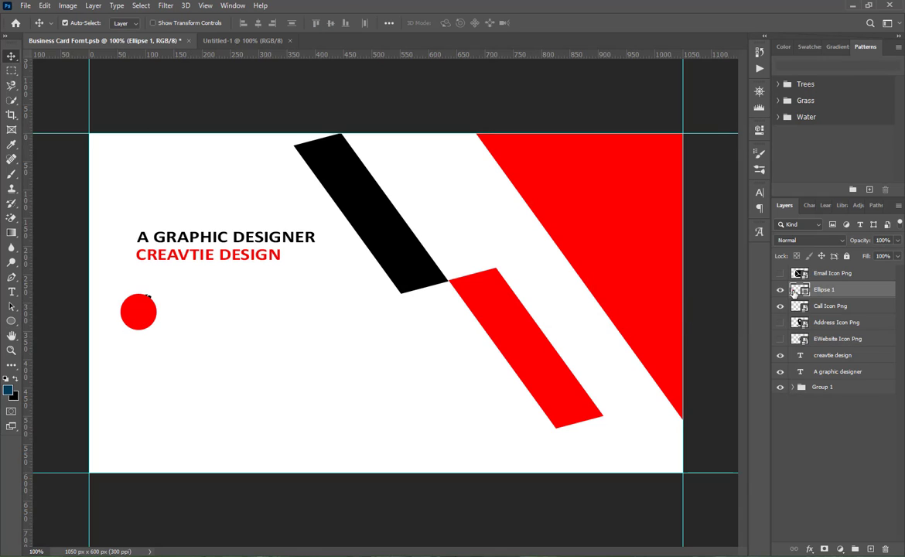
left_click(827, 275)
left_click(830, 307)
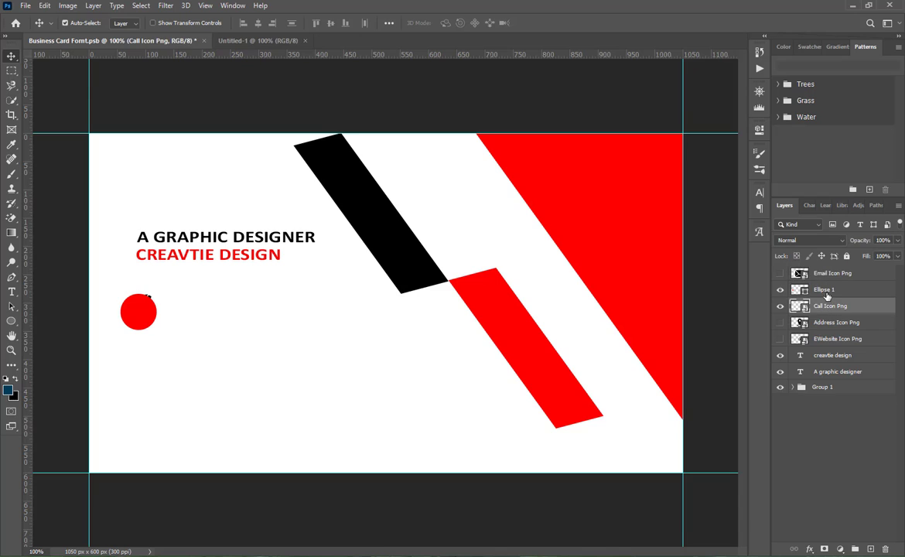
left_click(826, 293, "ctrl")
left_click(831, 307)
left_click_drag(831, 307, 825, 281)
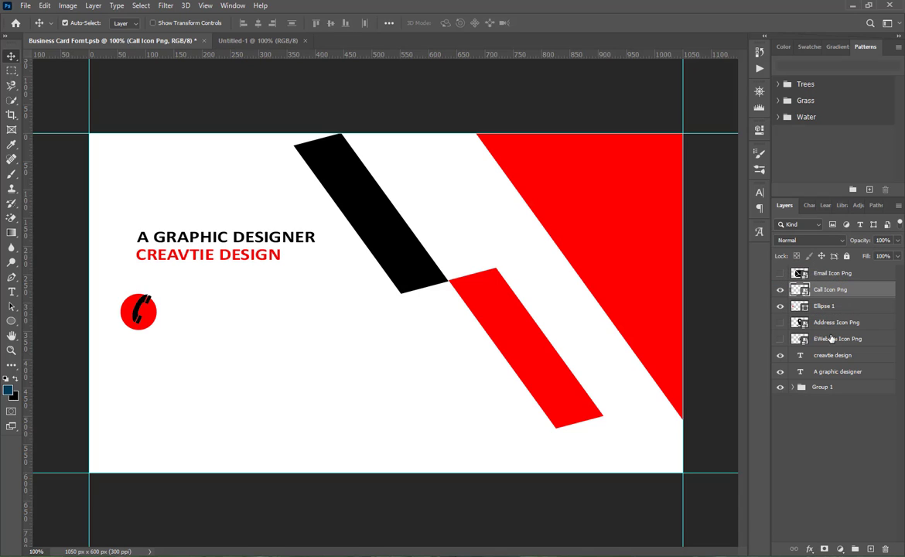
Step: Move the hidden Address Icon Png and EWebsite Icon Png layers to the top of the layer stack
left_click(830, 338)
double_click(838, 322)
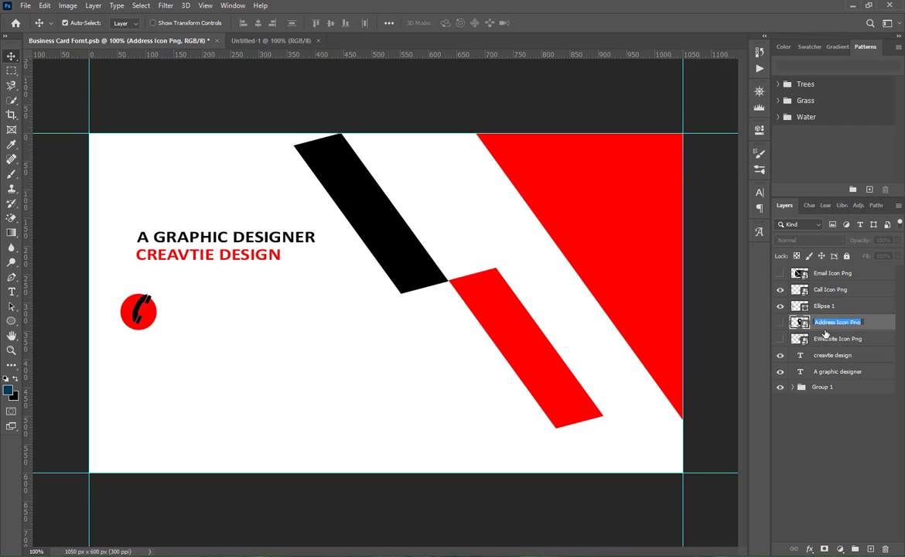
left_click(826, 338, "shift")
left_click_drag(826, 338, 824, 269)
Step: Align the Call icon and Ellipse 1 on their horizontal and vertical centres, then deselect both layers
left_click(824, 324)
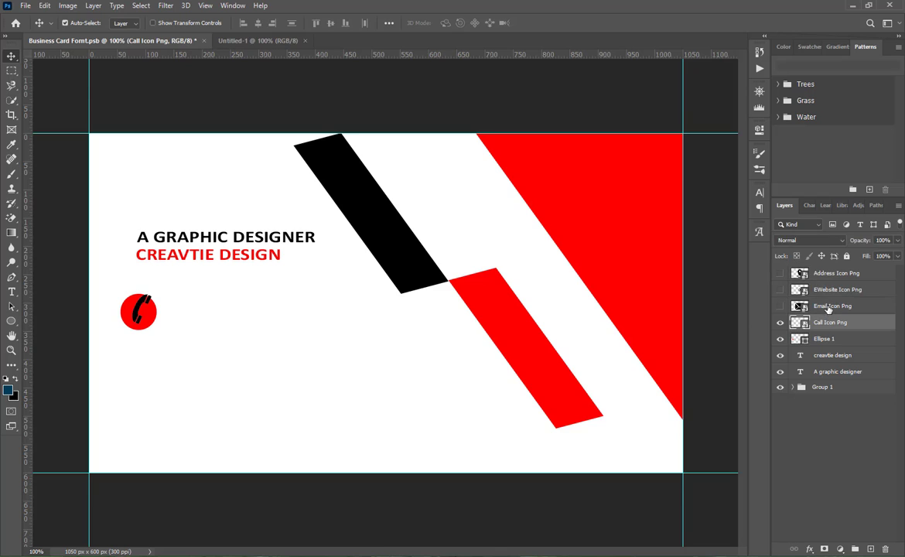
left_click(828, 307)
left_click(827, 322)
left_click(827, 315, "shift")
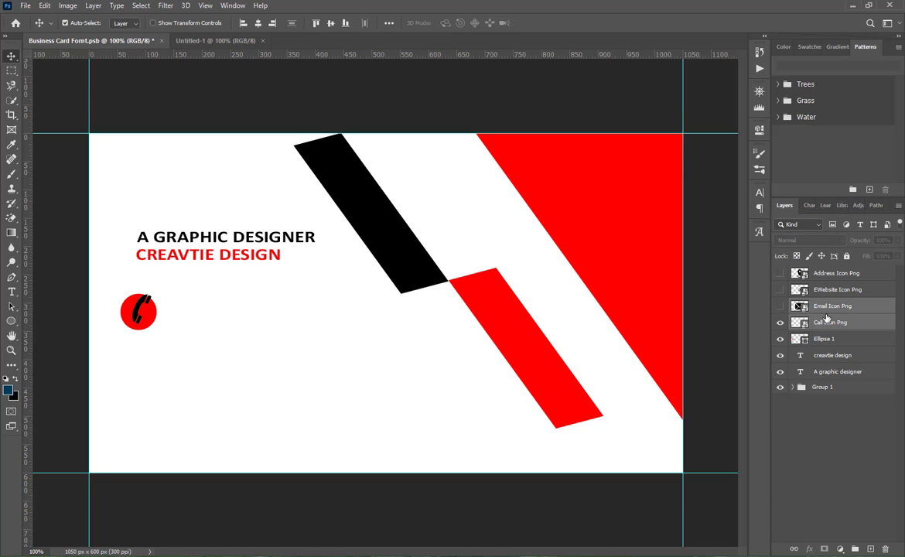
left_click(828, 339, "shift")
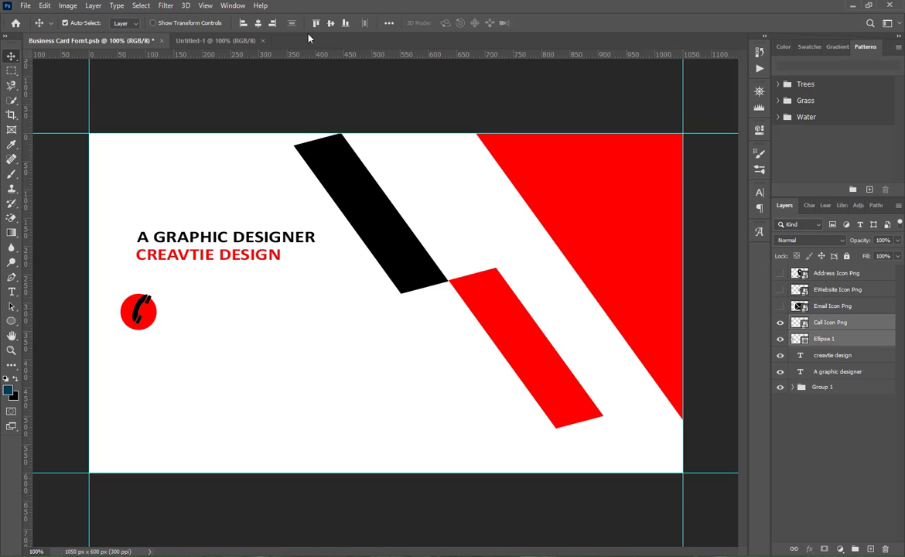
left_click(258, 23)
left_click(330, 23)
left_click(841, 409)
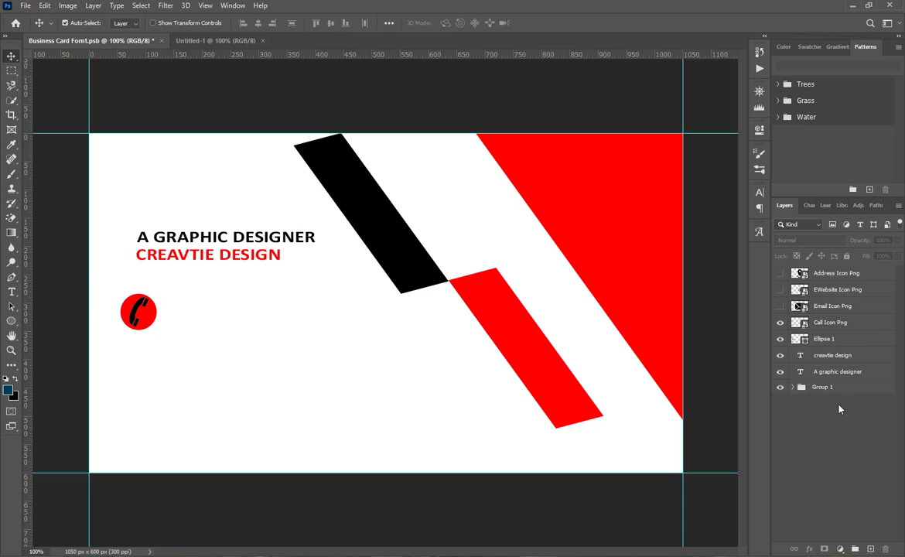
Step: Add a white (ffffff) Color Overlay to the Call Icon Png layer and collapse its effects list
right_click(827, 339)
left_click(850, 508)
right_click(815, 324)
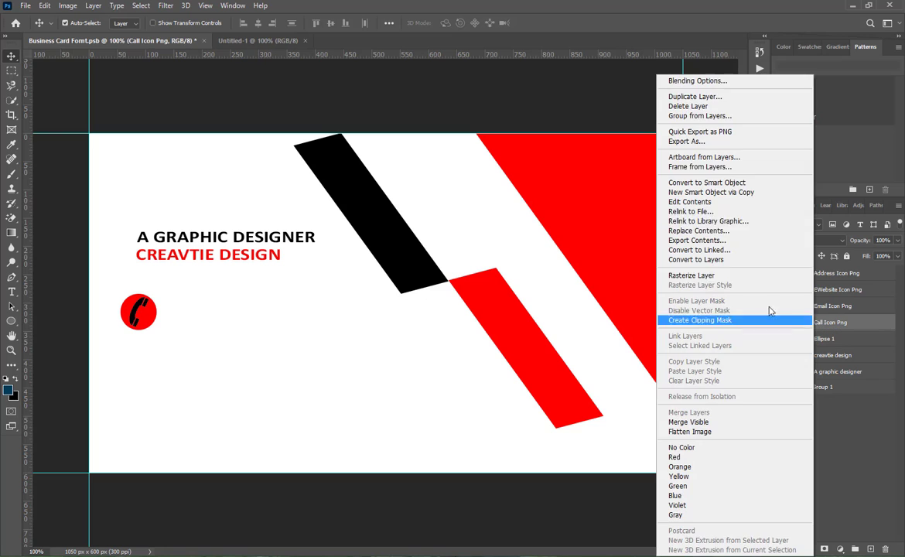
left_click(685, 81)
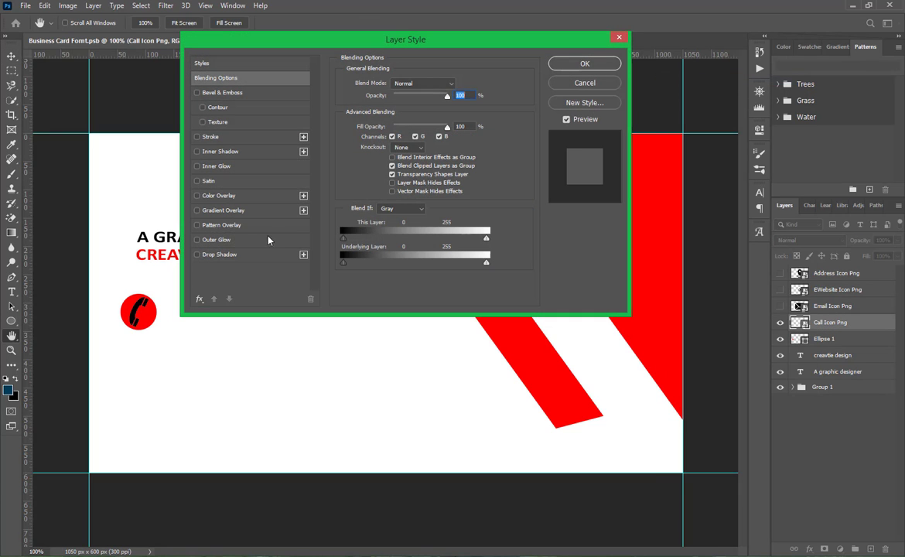
left_click(197, 196)
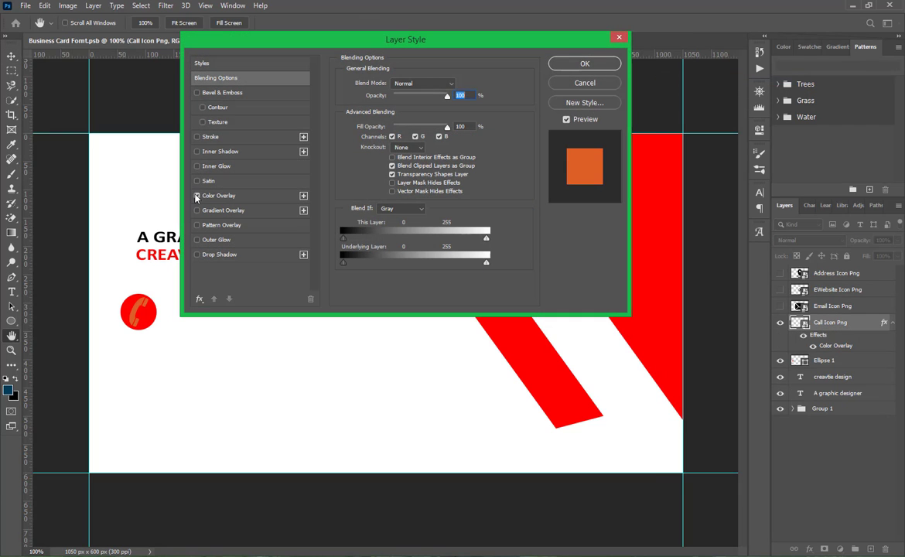
left_click(248, 195)
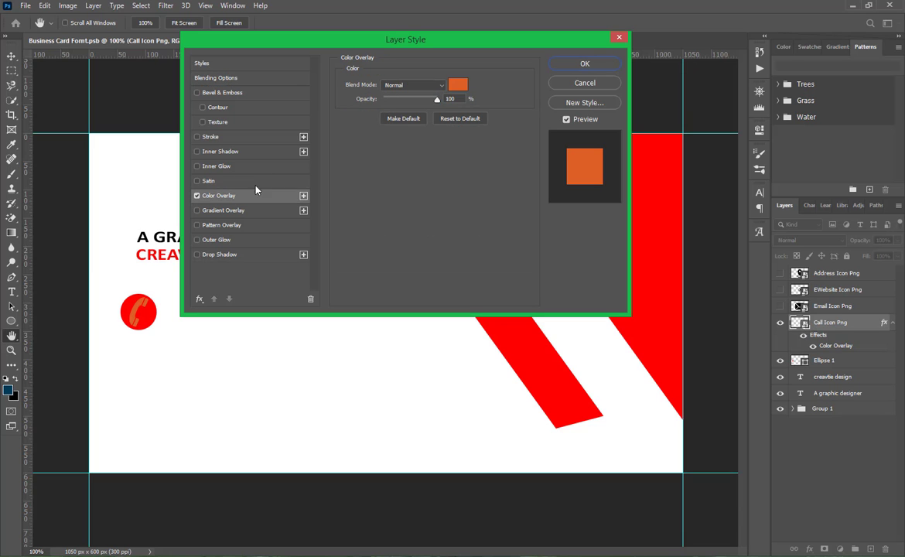
left_click(458, 84)
type("ffffff")
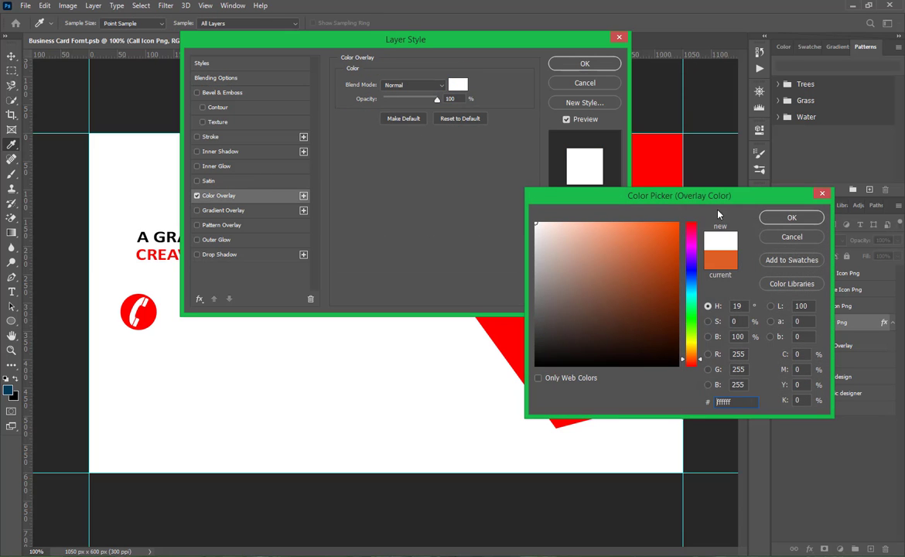
left_click(791, 217)
left_click(575, 69)
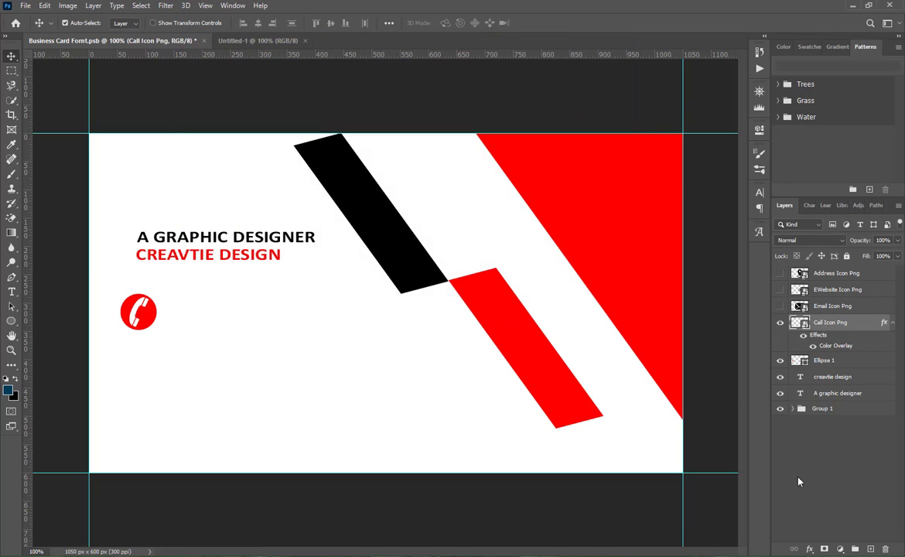
left_click(890, 327)
left_click(892, 325)
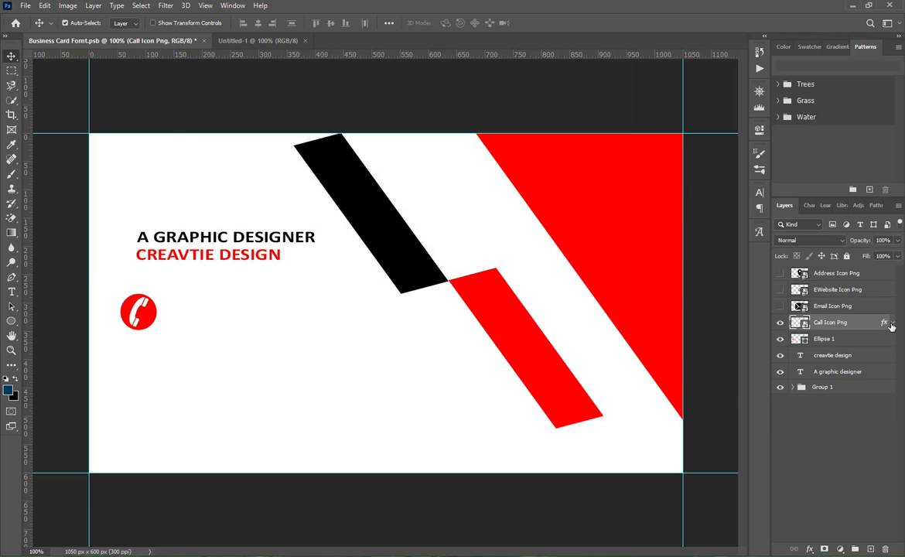
Step: Duplicate the red circle three times in a column below the original and align all four circles by their left edges
left_click(151, 327)
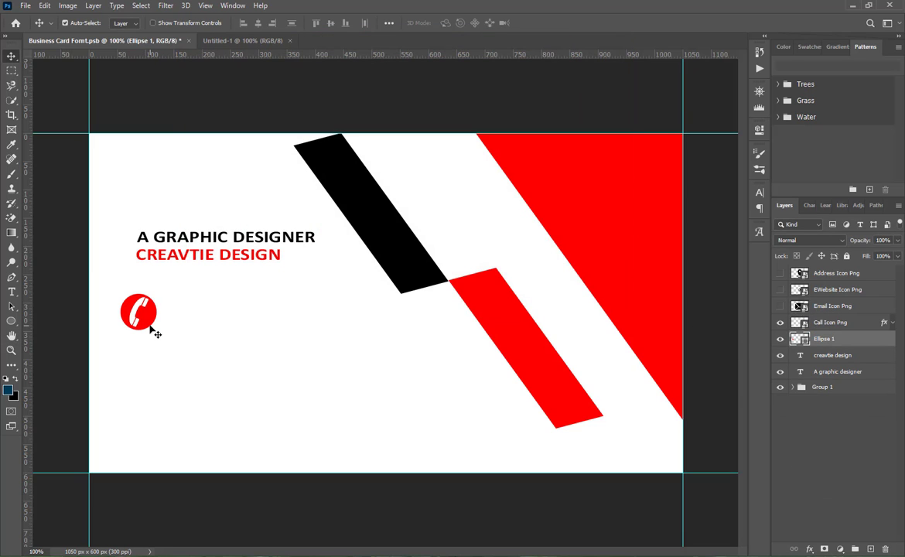
left_click_drag(151, 325, 135, 441)
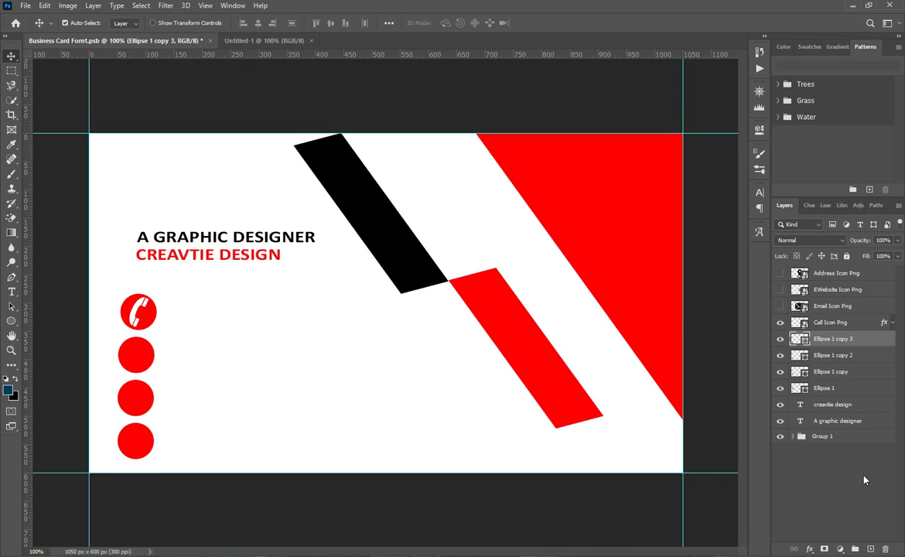
left_click(827, 387, "shift")
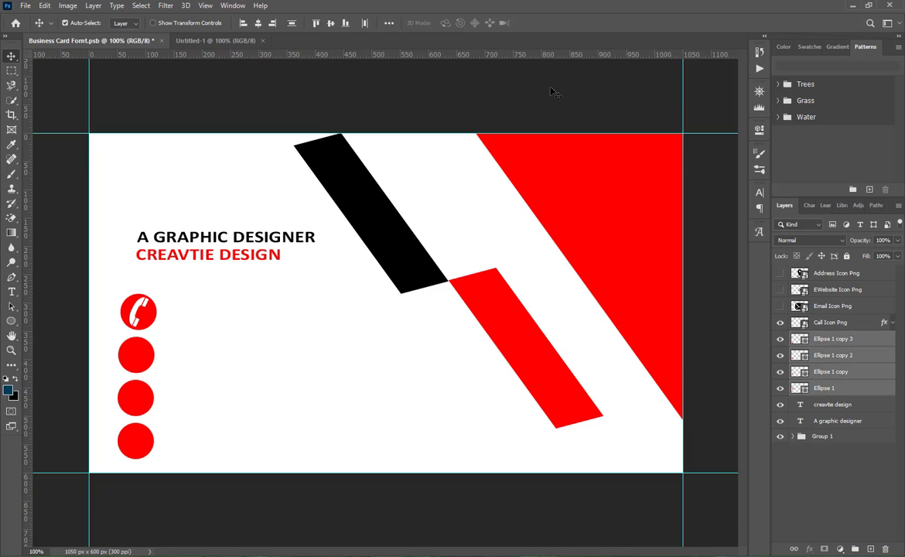
left_click(244, 23)
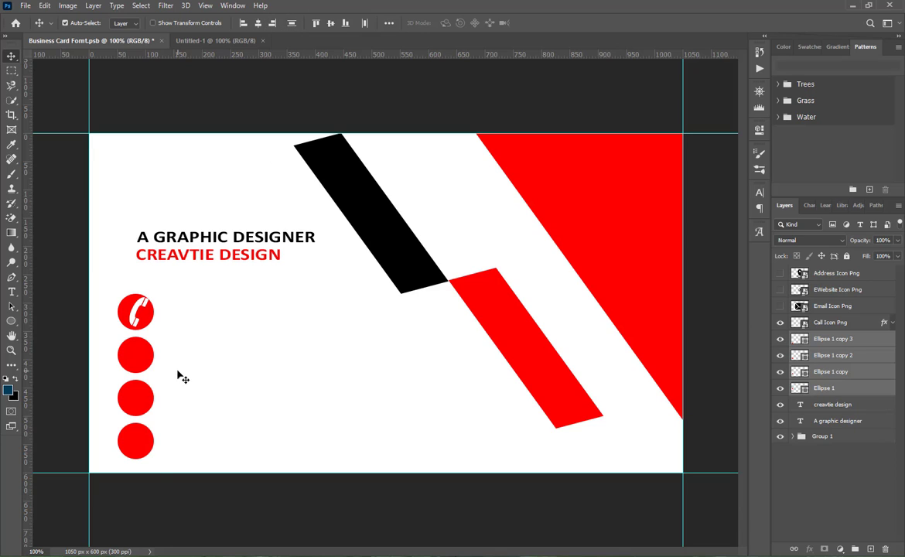
Step: Scale the four red circles together to about 81.20% and shift them about 12 px to the right
key("ctrl")
key("ctrl+t")
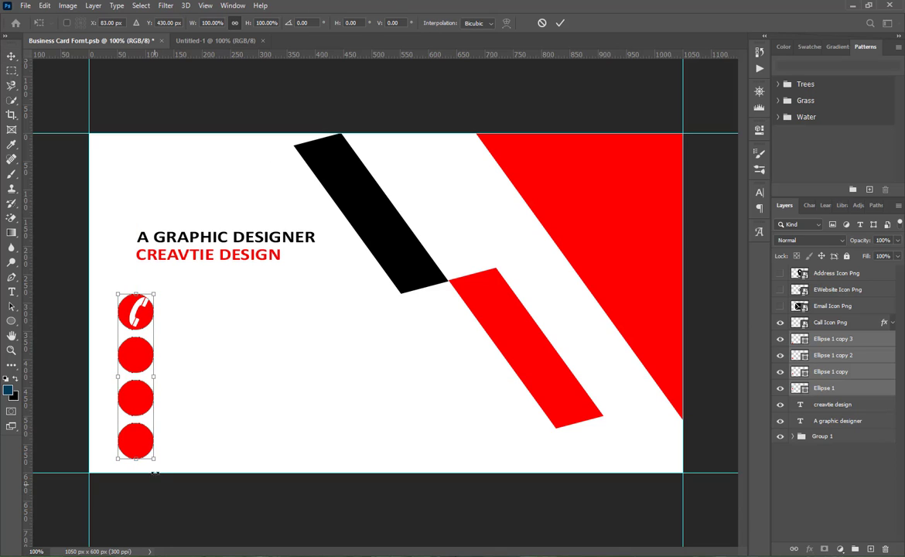
left_click_drag(153, 460, 149, 428)
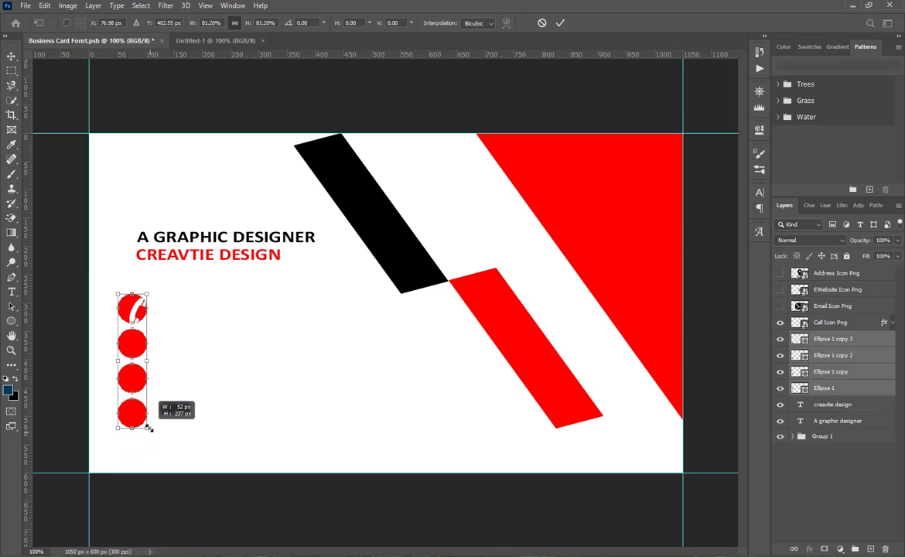
left_click_drag(134, 378, 142, 378)
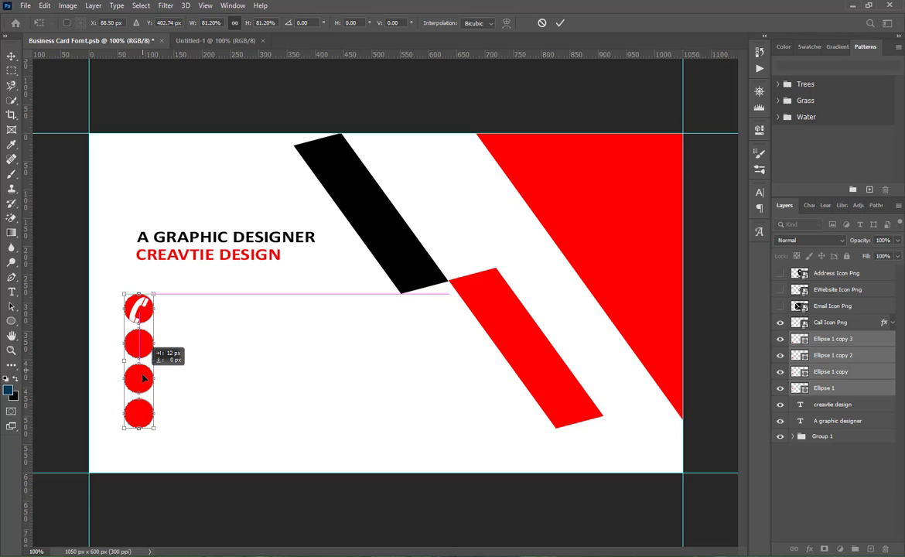
left_click(560, 22)
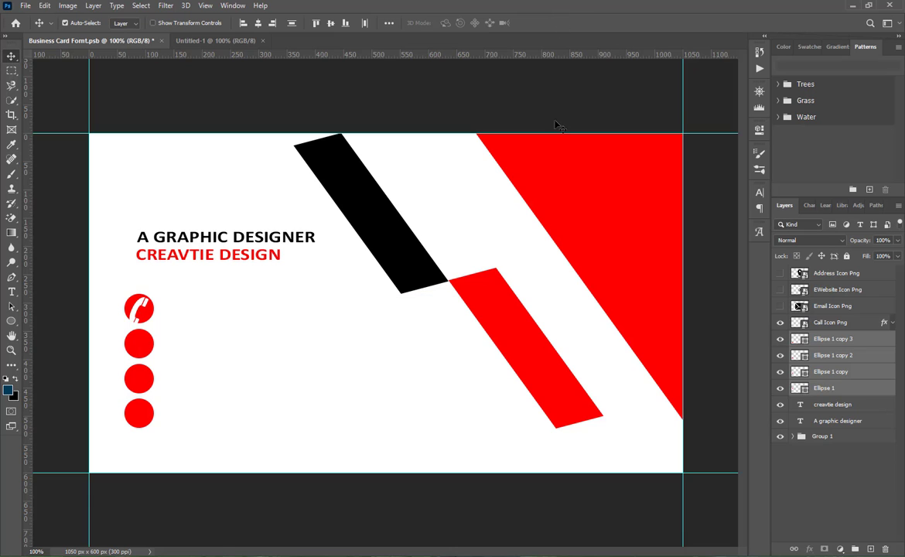
left_click(813, 499)
Step: Scale the Call icon down to about 0.99% and centre it on the uppermost red circle
left_click(818, 388)
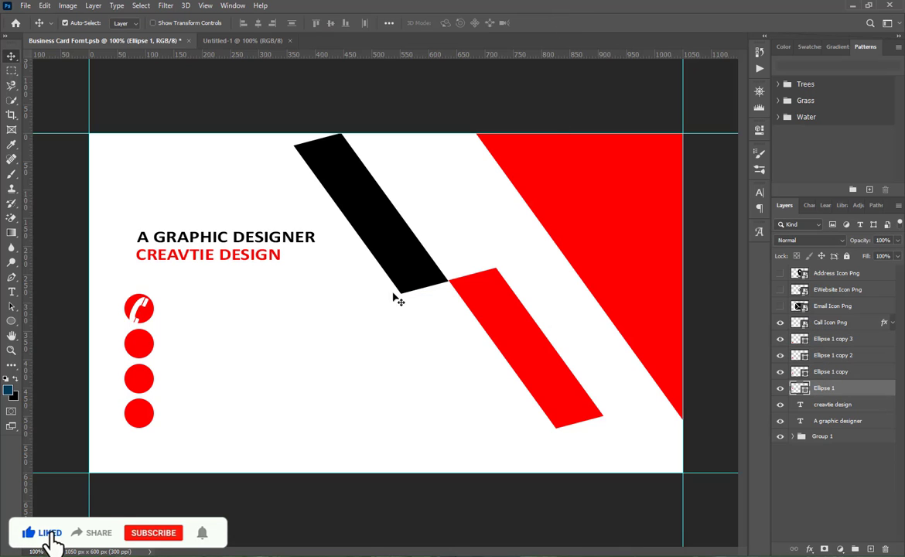
left_click(141, 310)
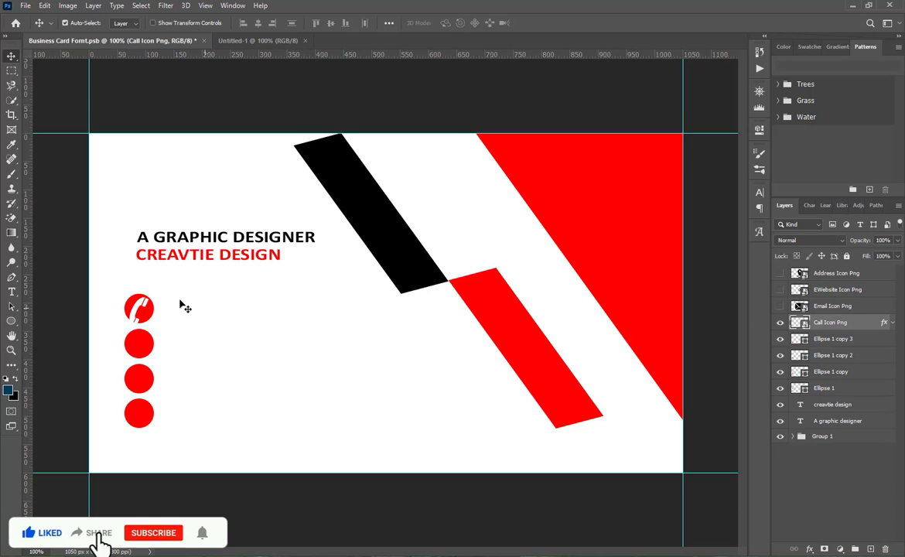
key("ctrl+t")
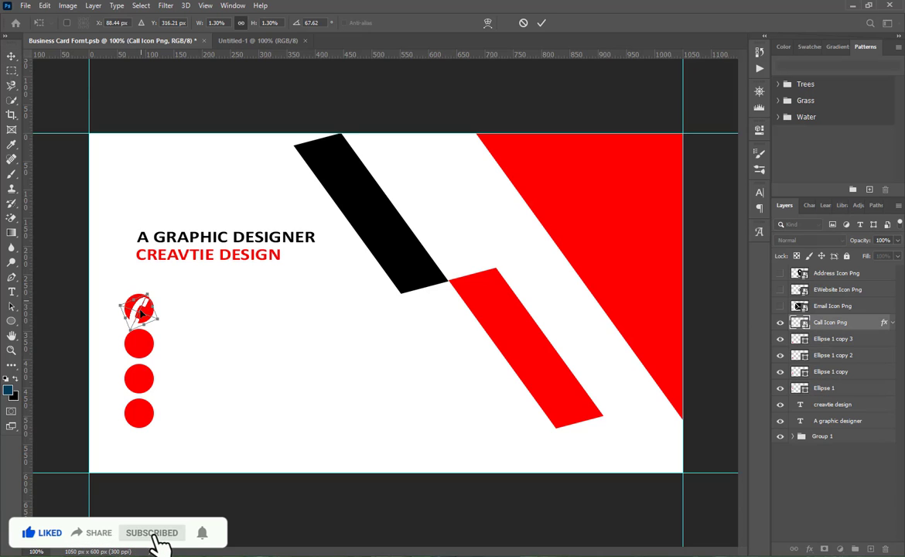
left_click_drag(130, 330, 139, 312)
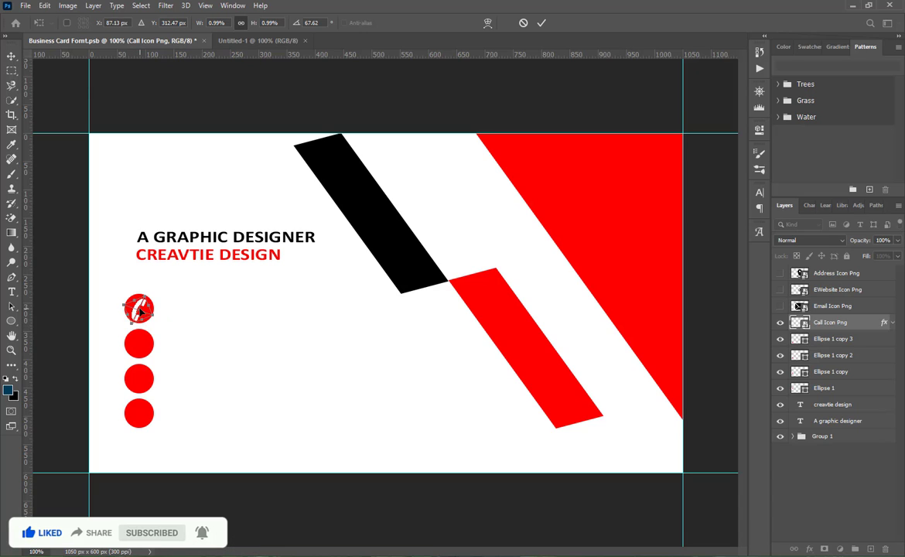
left_click(543, 23)
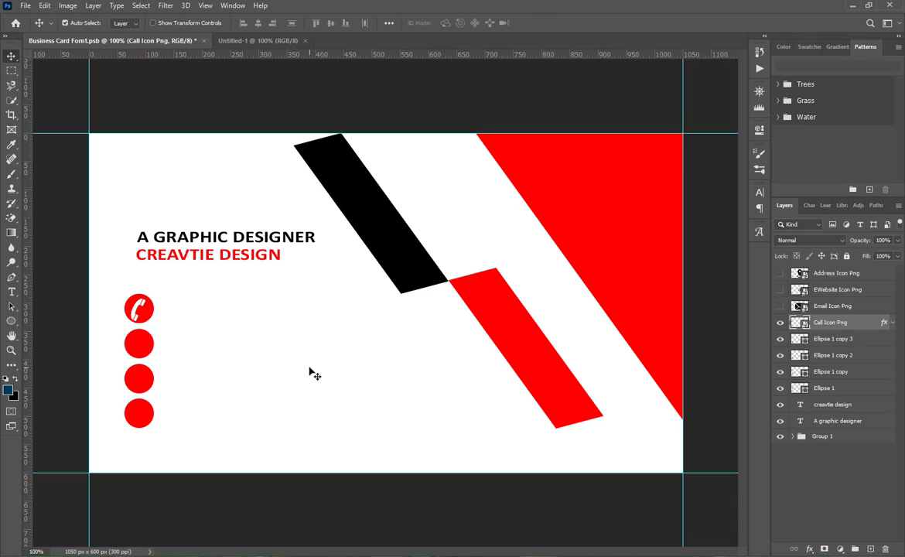
Step: Show the Email Icon Png layer and scale the envelope down to about 1.54%
left_click(780, 306)
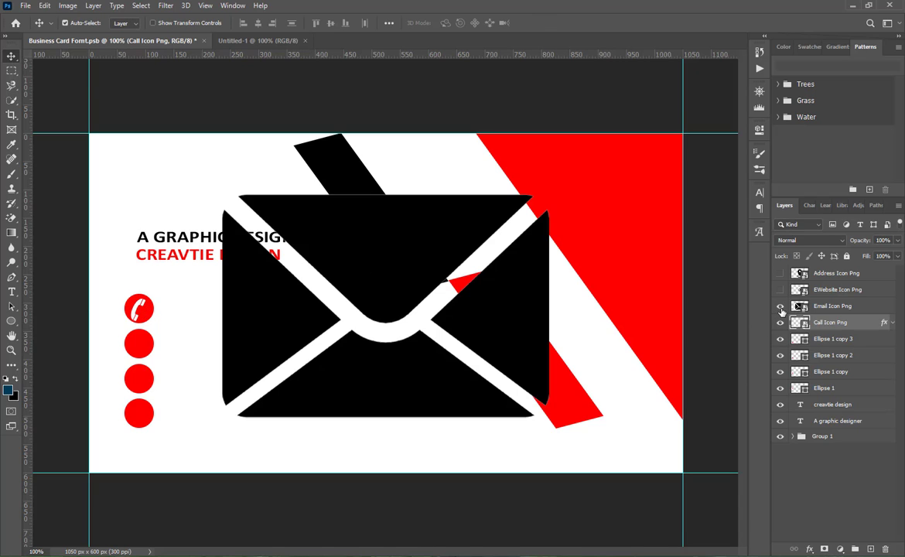
left_click(403, 243)
key("ctrl+t")
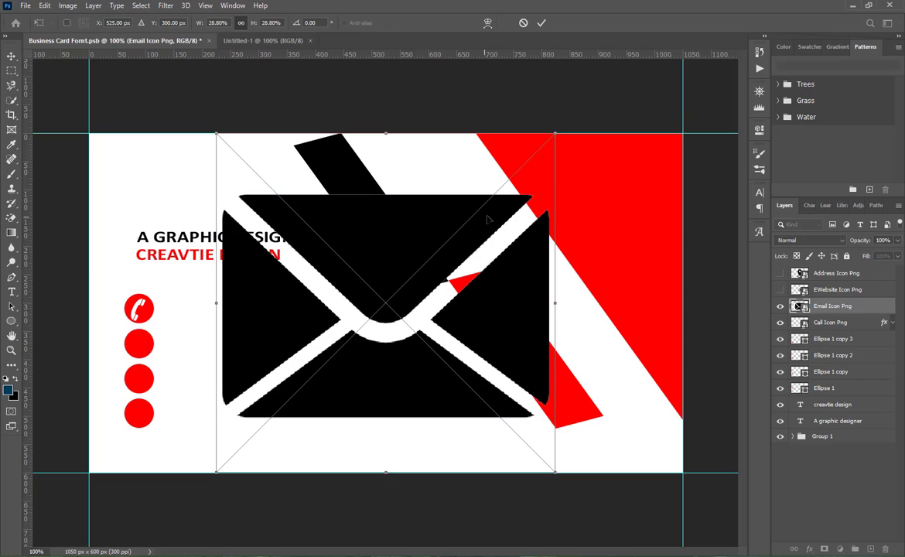
left_click_drag(556, 135, 383, 293)
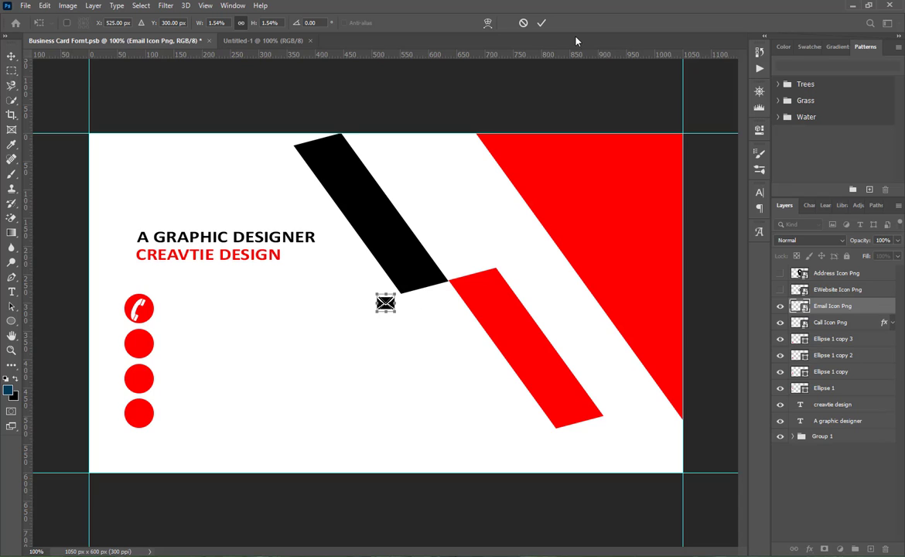
left_click(542, 24)
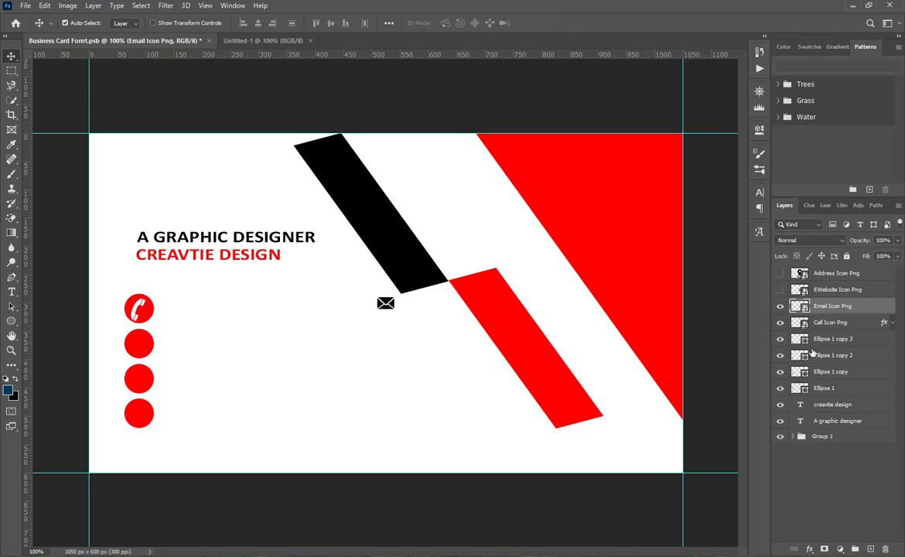
Step: Show the Address icon and shrink it onto the second red circle, and place the envelope icon on the lowest circle
left_click(780, 273)
left_click(834, 273)
key("ctrl+t")
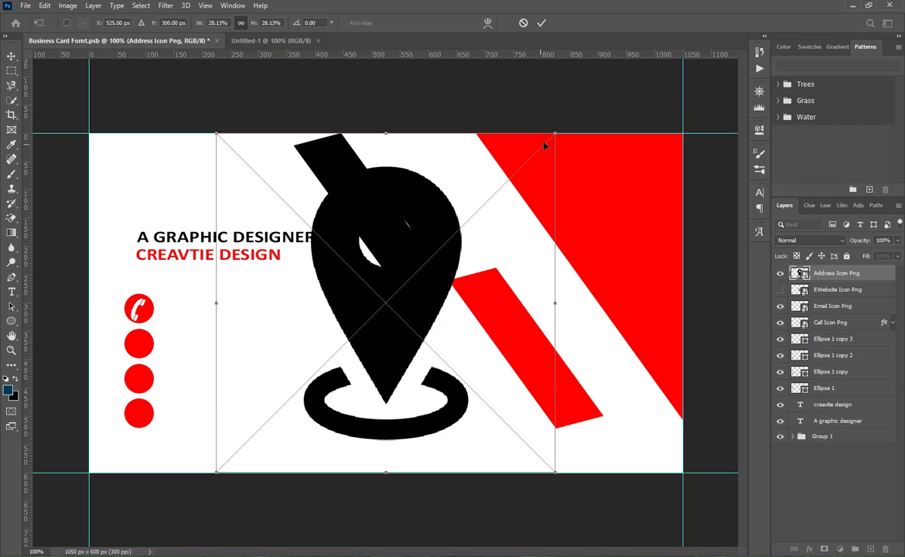
left_click_drag(544, 144, 139, 338)
left_click(542, 23)
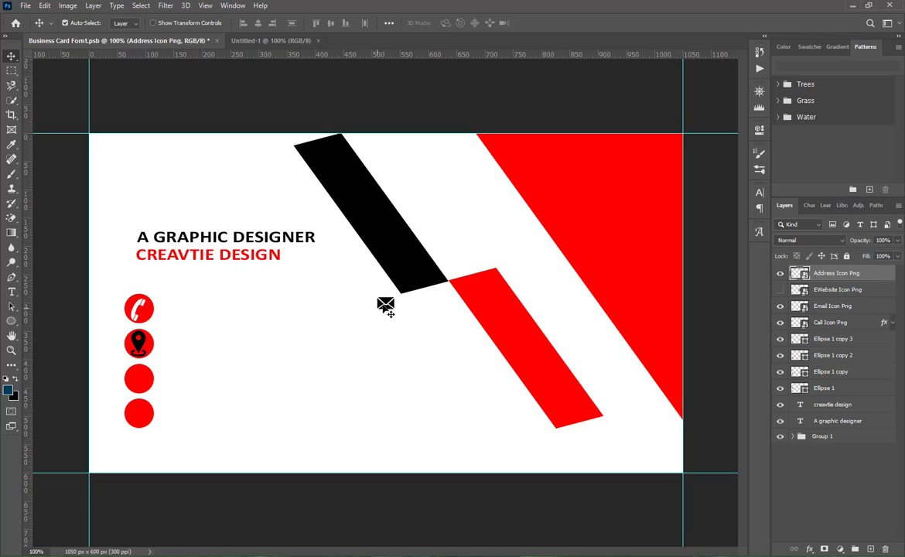
left_click_drag(388, 303, 140, 411)
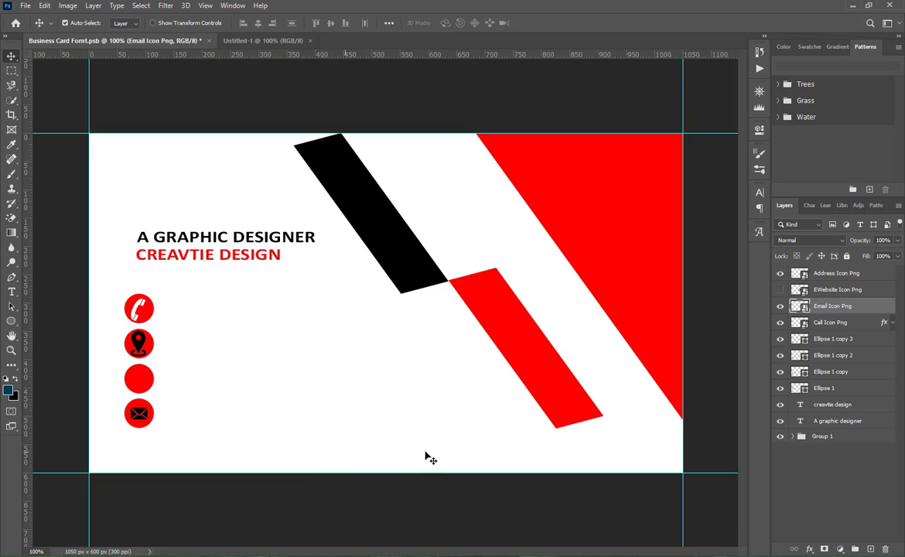
Step: Show the EWebsite Icon Png layer, scale the globe to about 22.89% and place it on the third red circle
left_click(780, 289)
left_click(836, 289)
key("ctrl+t")
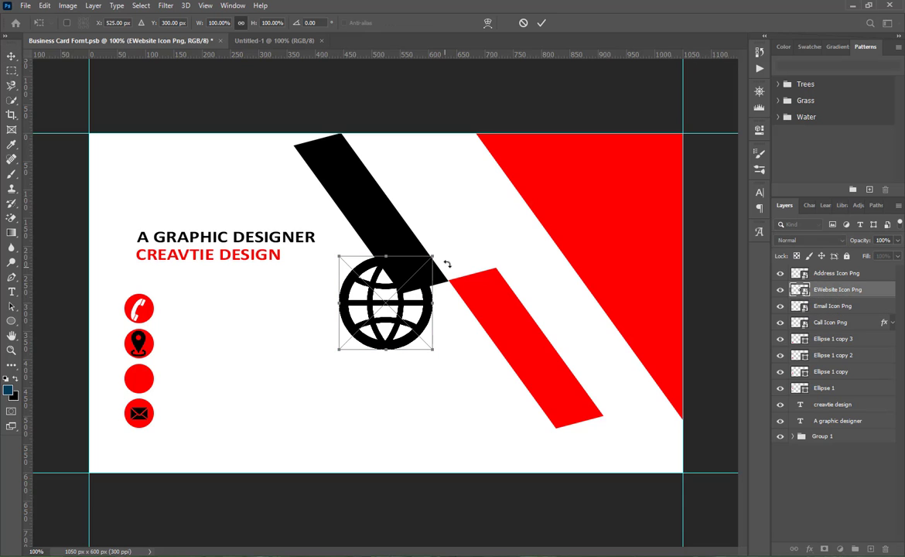
left_click_drag(435, 255, 162, 356)
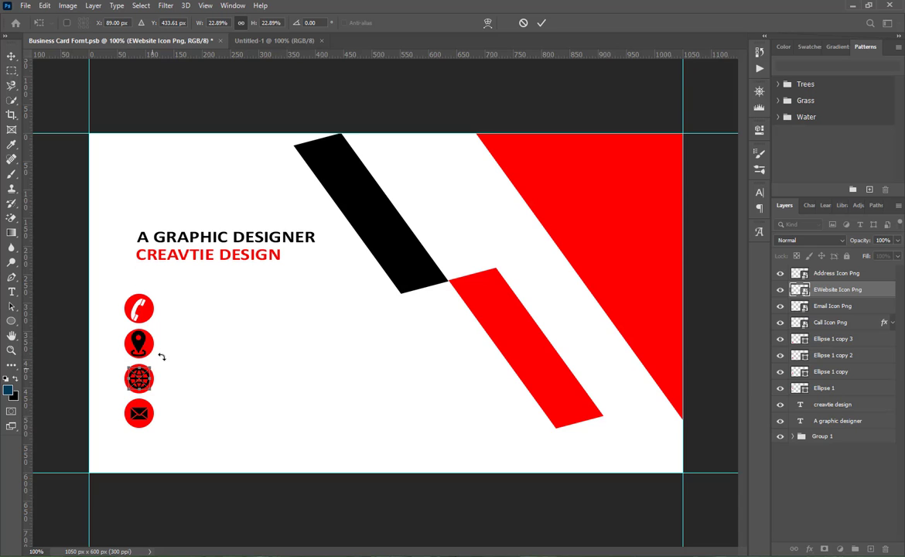
left_click(540, 23)
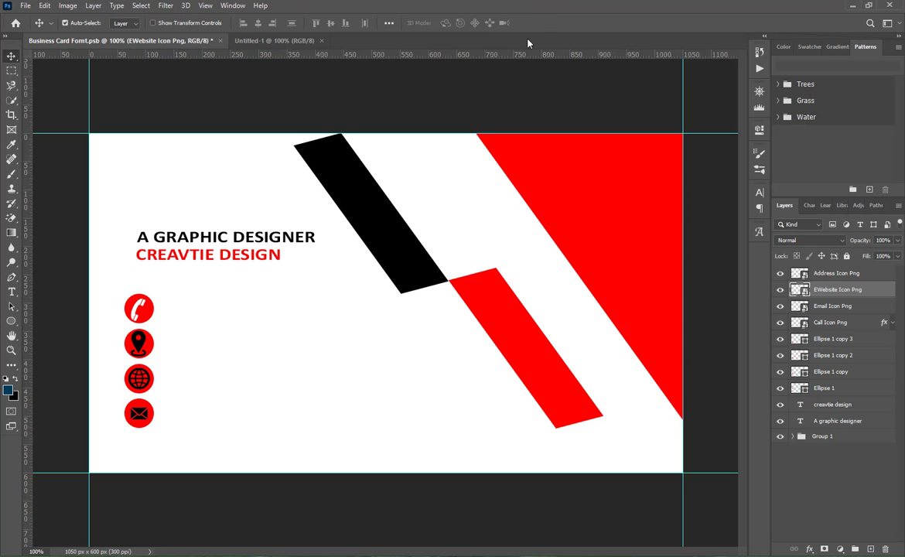
Step: Copy the Call icon's layer style and paste it onto the Email, EWebsite and Address icon layers
right_click(848, 325)
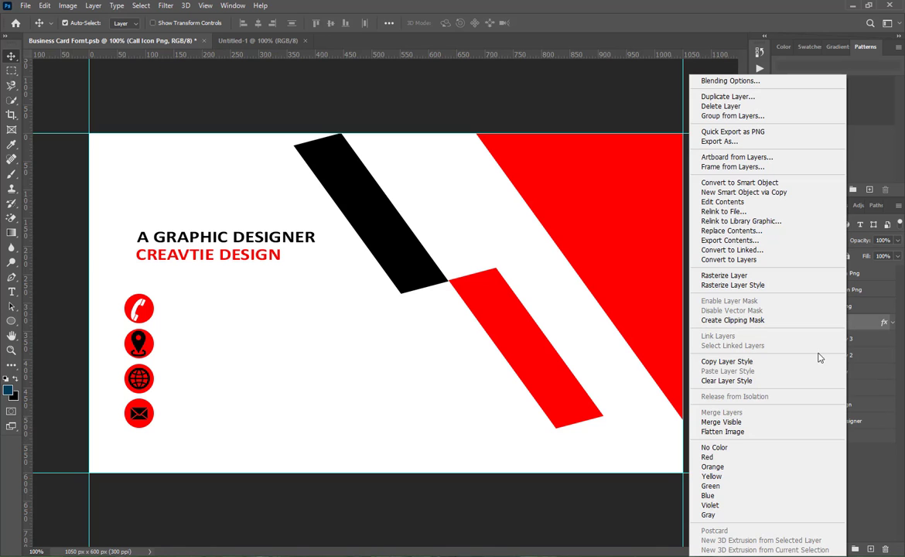
left_click(774, 359)
right_click(837, 311)
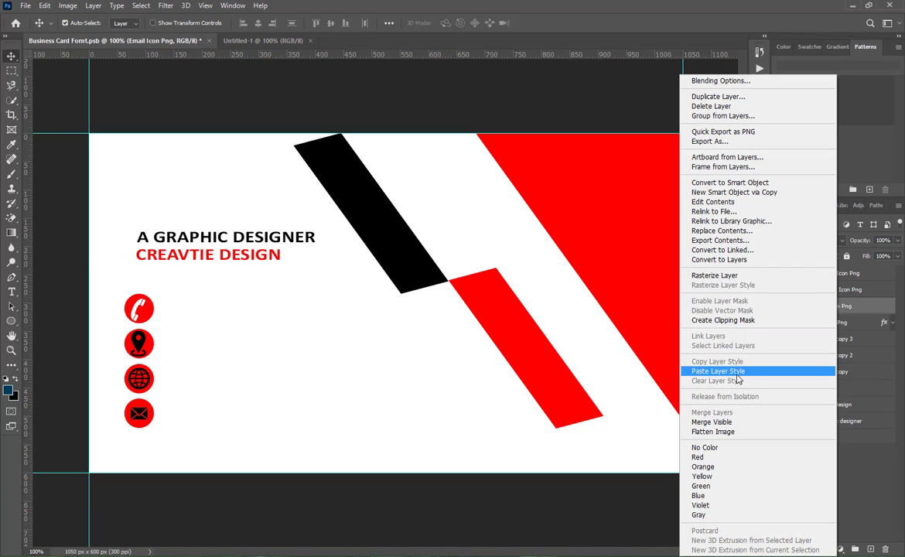
left_click(718, 370)
right_click(845, 292)
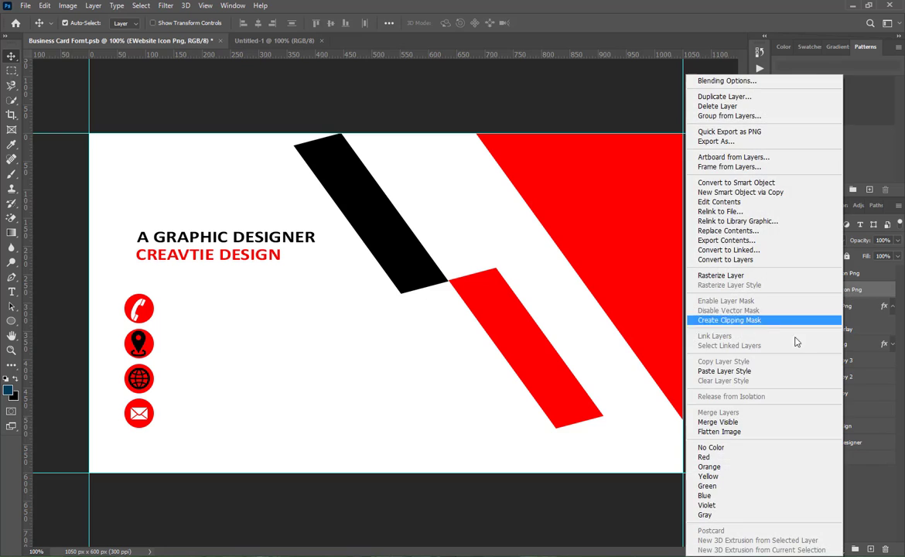
left_click(800, 347)
right_click(840, 274)
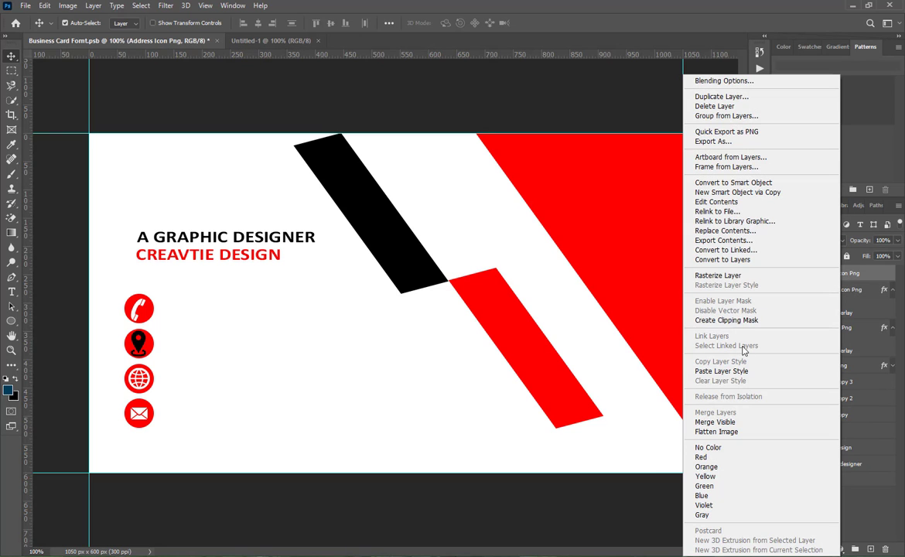
left_click(734, 371)
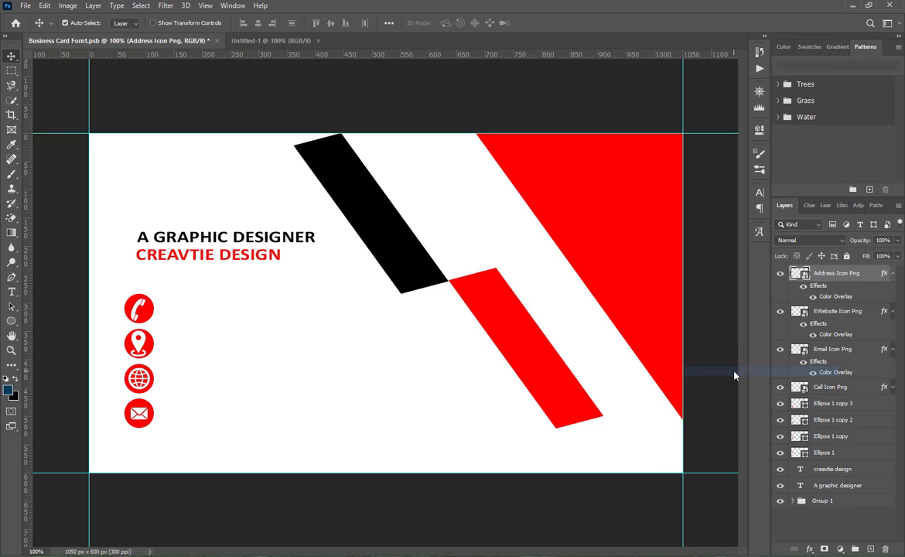
Step: Collapse the effects lists of the icon layers and group the four Ellipse 1 circle layers
left_click(893, 273)
left_click(893, 290)
left_click(893, 305)
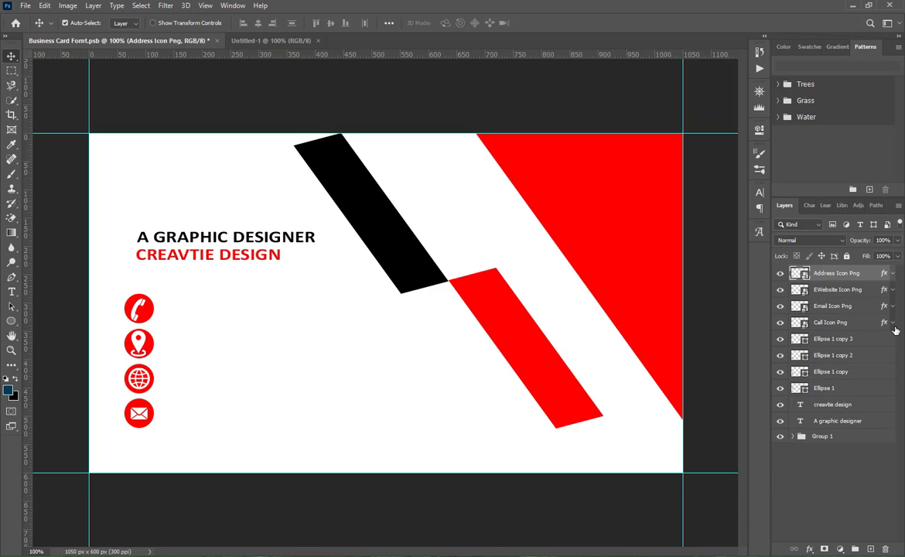
left_click(829, 387)
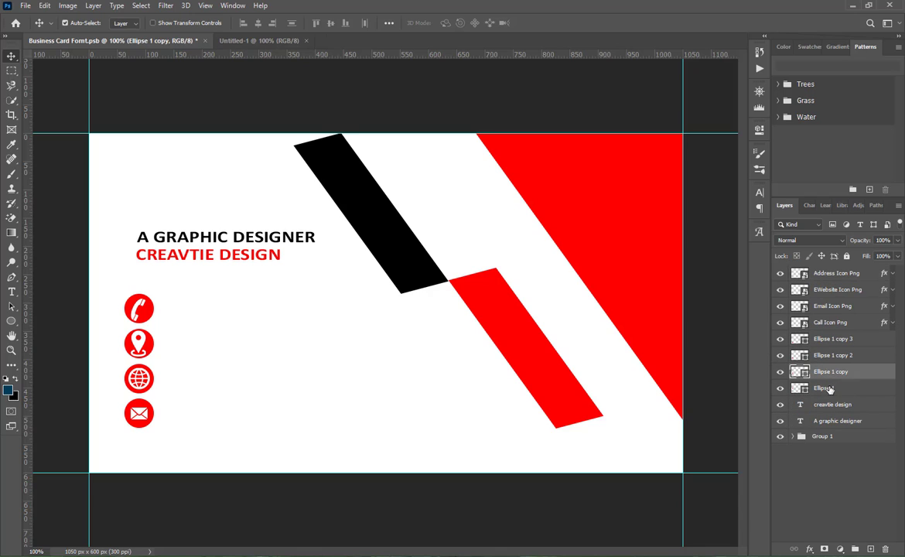
left_click(842, 342, "shift")
key("ctrl+g")
Step: Group the Call, Email, EWebsite and Address icon layers
left_click(830, 321)
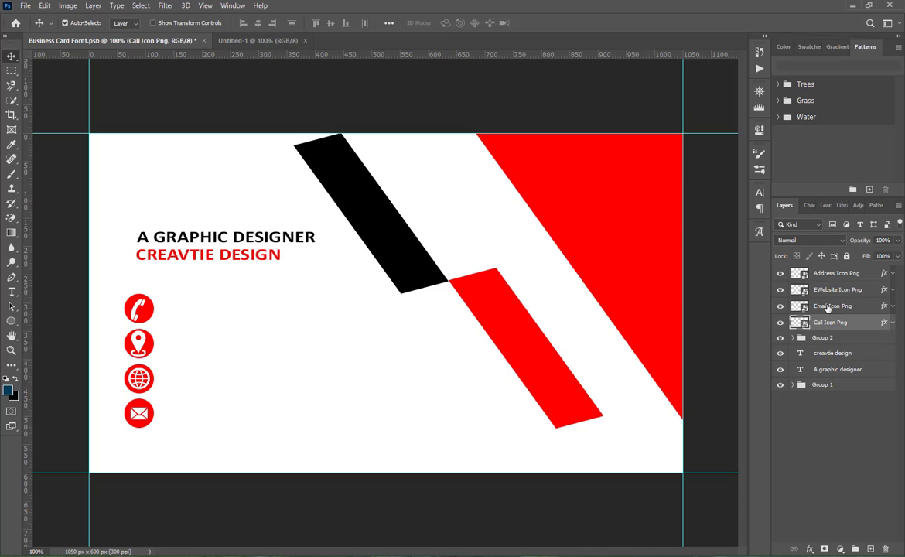
left_click(838, 280, "shift")
left_click(854, 549)
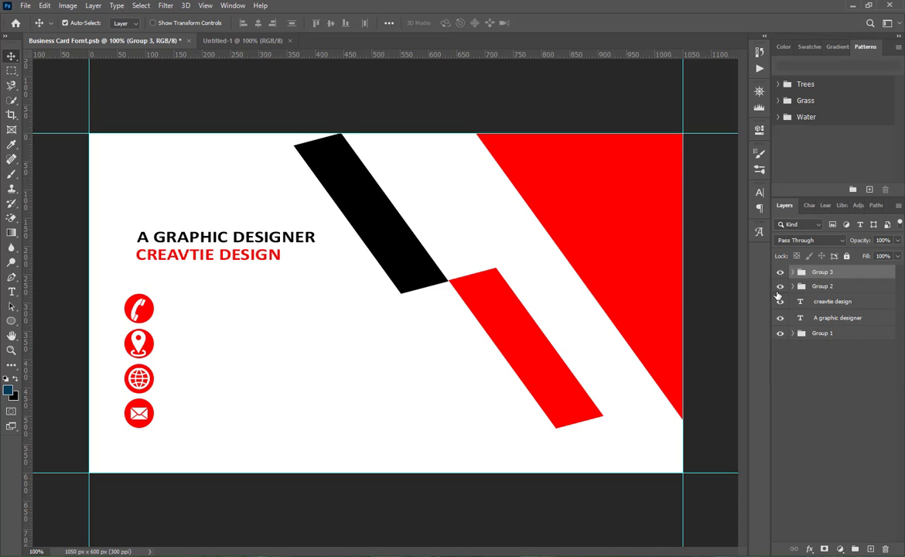
Step: Move the creavtie design and A graphic designer text layers to the top of the layer stack, outside and above collapsed Group 3
left_click(838, 318)
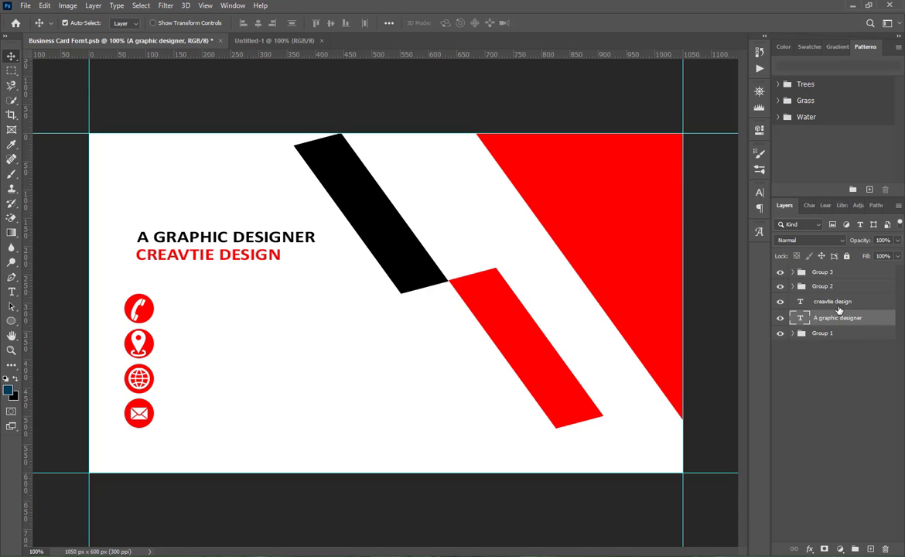
left_click(839, 304, "shift")
left_click_drag(833, 304, 825, 271)
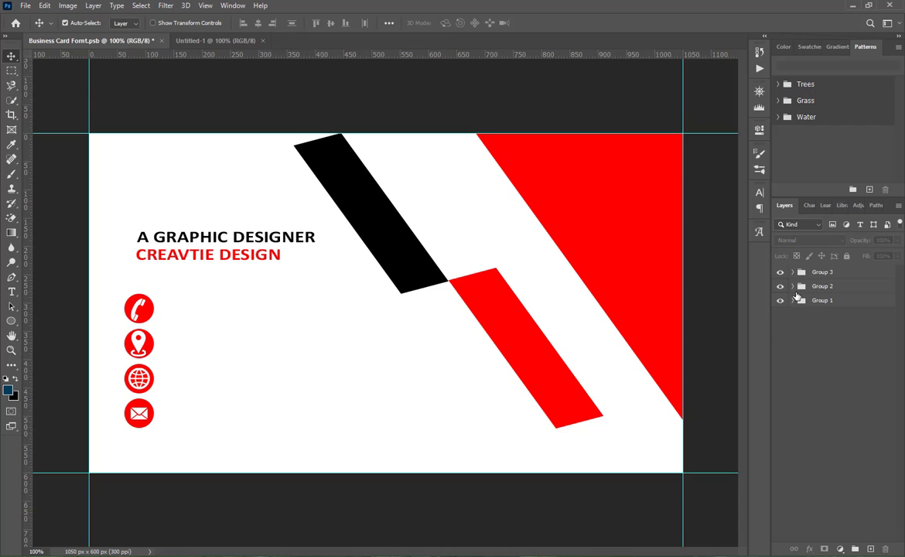
left_click(793, 272)
left_click(842, 305)
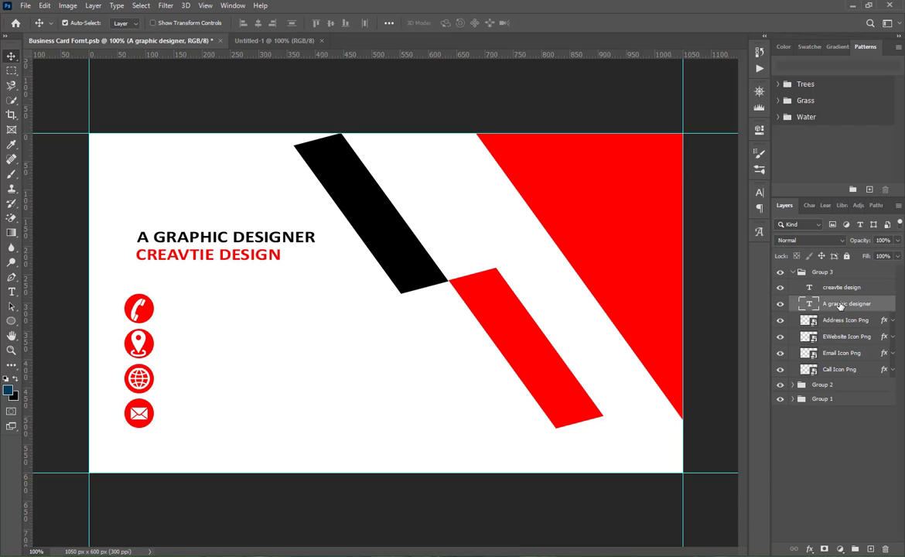
double_click(842, 288)
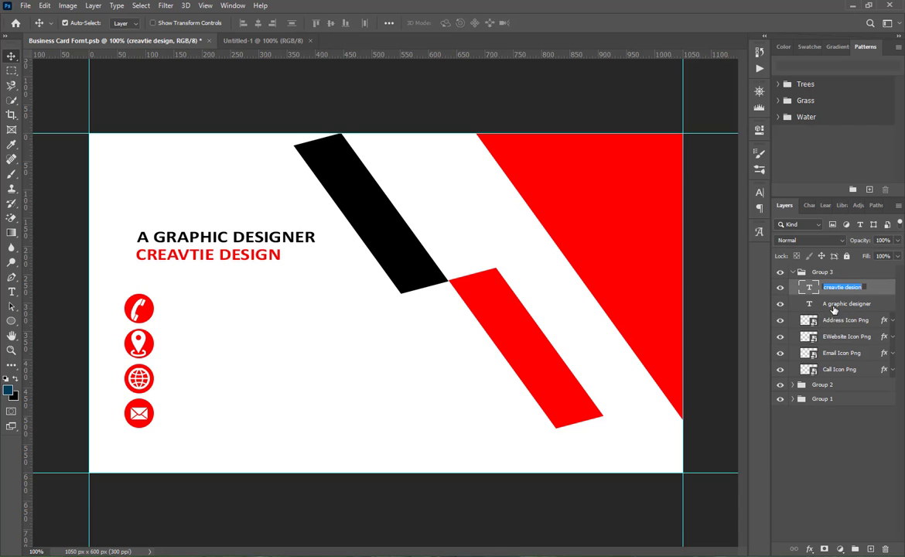
left_click(837, 304)
left_click(838, 289, "shift")
double_click(839, 288)
left_click(837, 304)
left_click(822, 288, "shift")
left_click_drag(822, 289, 805, 279)
left_click(793, 306)
left_click(821, 387)
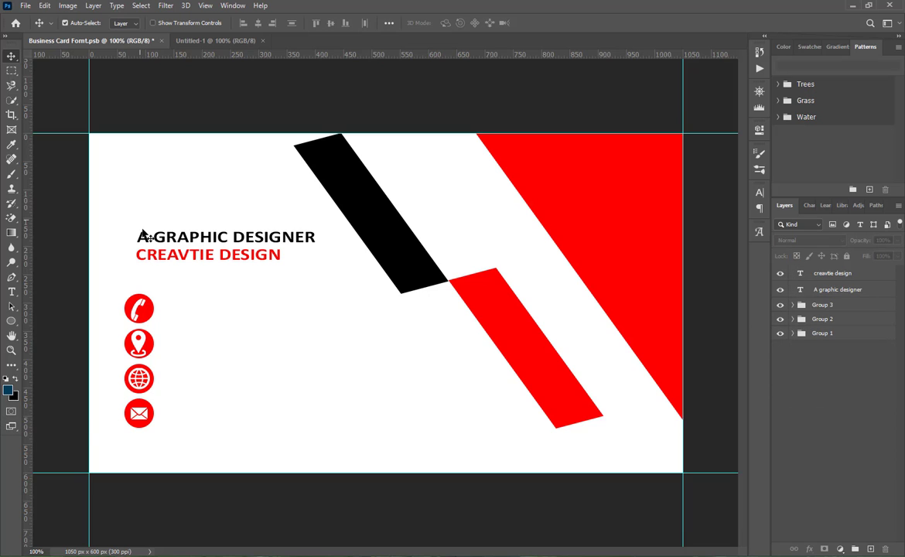
Step: Duplicate the red CREAVTIE DESIGN text beside the phone icon and replace its wording with the contact phone number
left_click_drag(206, 255, 226, 313)
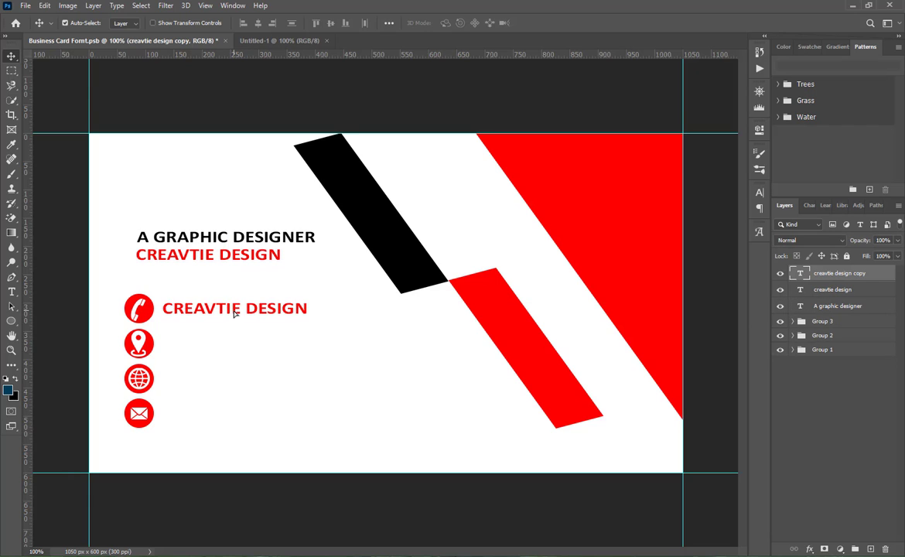
double_click(234, 308)
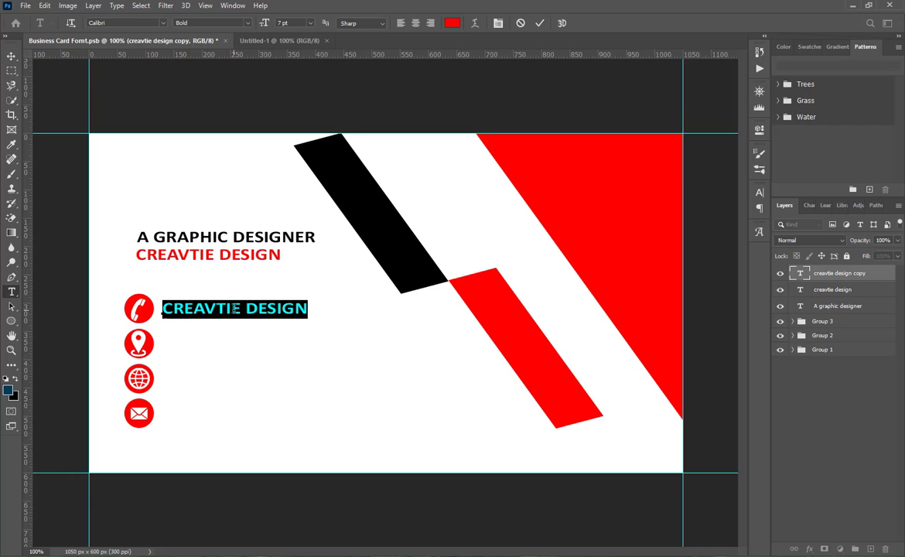
type("+1 23")
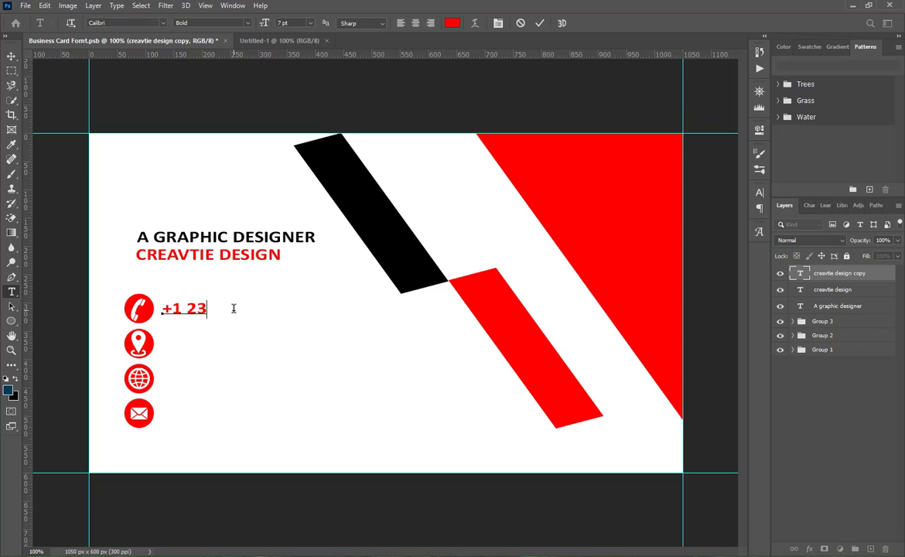
type("4 567 890")
Step: Set the phone number text's colour to black, 000000
triple_click(211, 309)
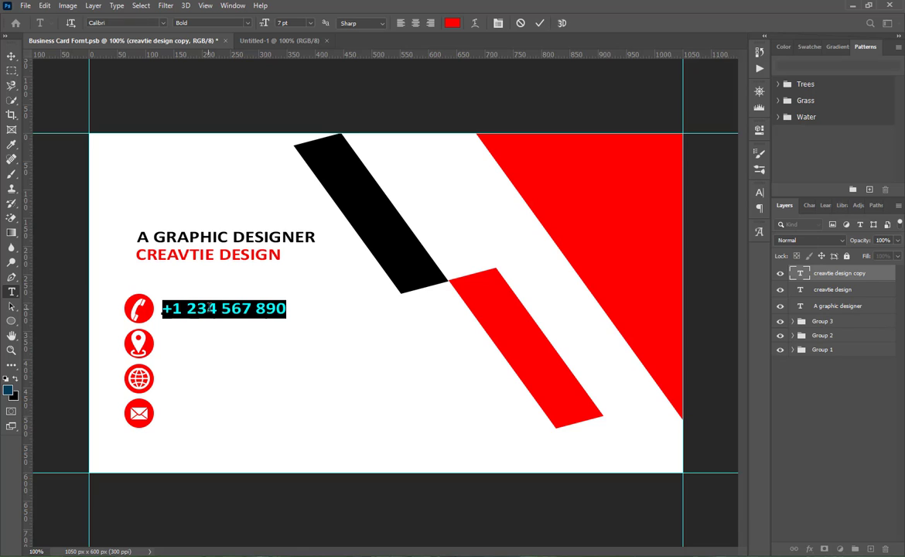
left_click(456, 22)
type("000000")
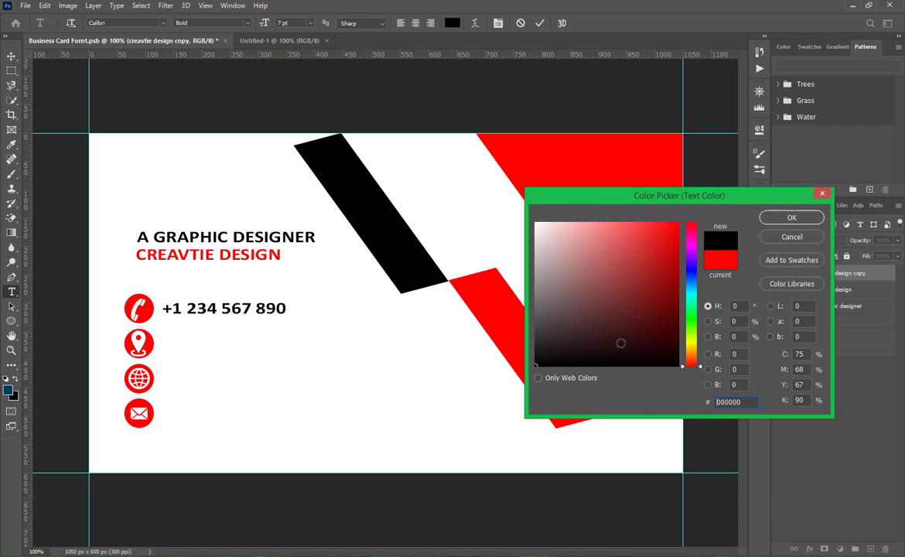
key("Return")
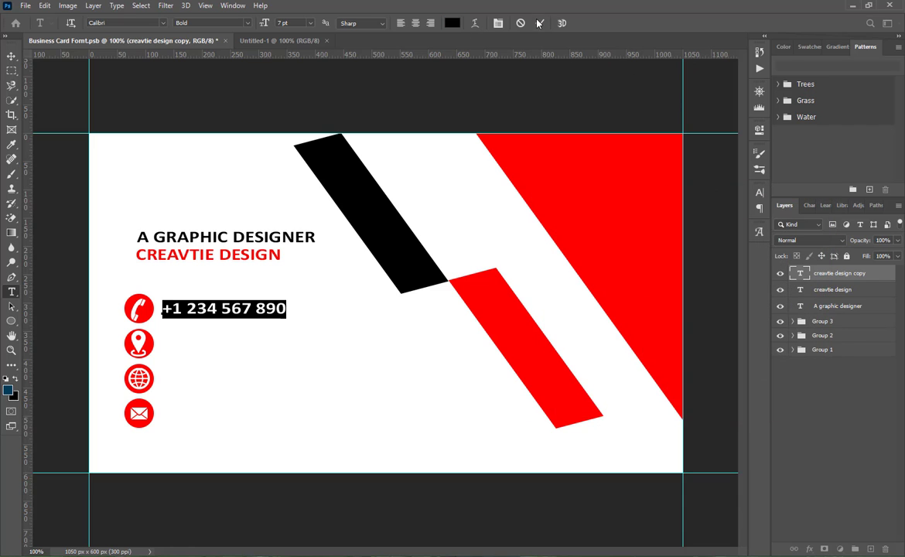
left_click(539, 22)
key("v")
Step: Duplicate the phone number text beside the location icon and replace it with the postal address copied from the Zone Text Here file in Notepad
left_click_drag(226, 308, 230, 352)
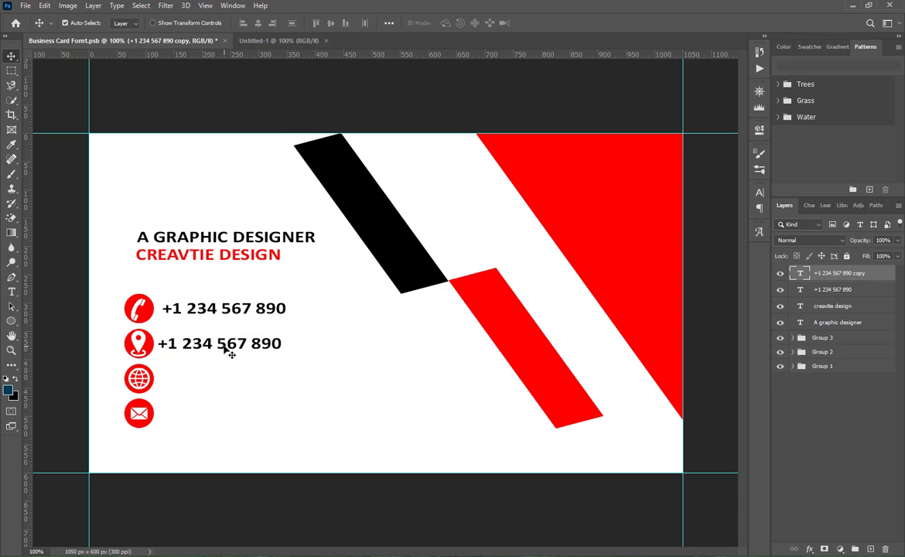
double_click(224, 346)
key("alt+Tab")
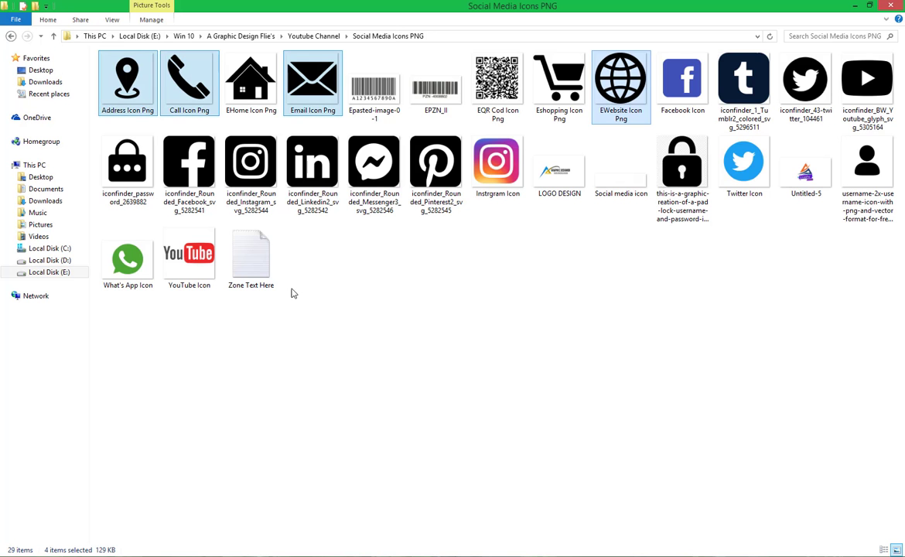
double_click(251, 258)
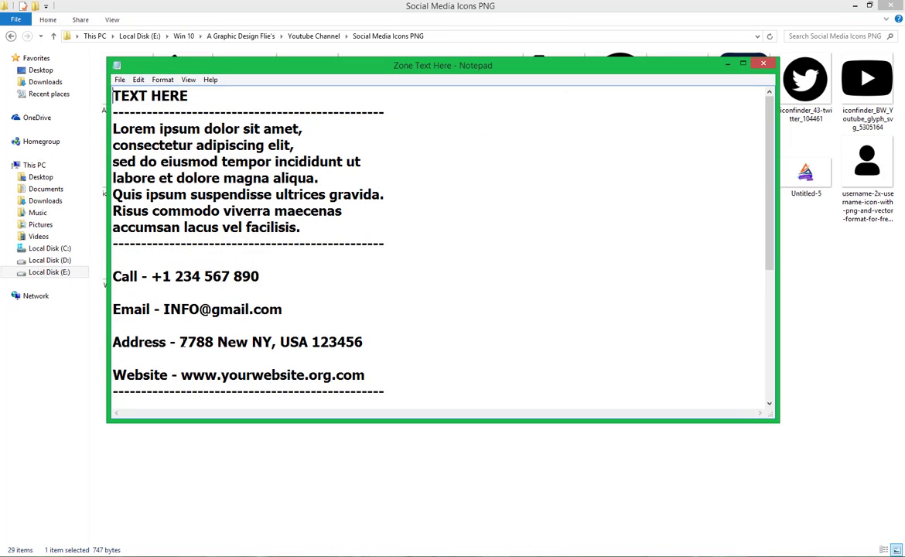
left_click_drag(180, 342, 367, 344)
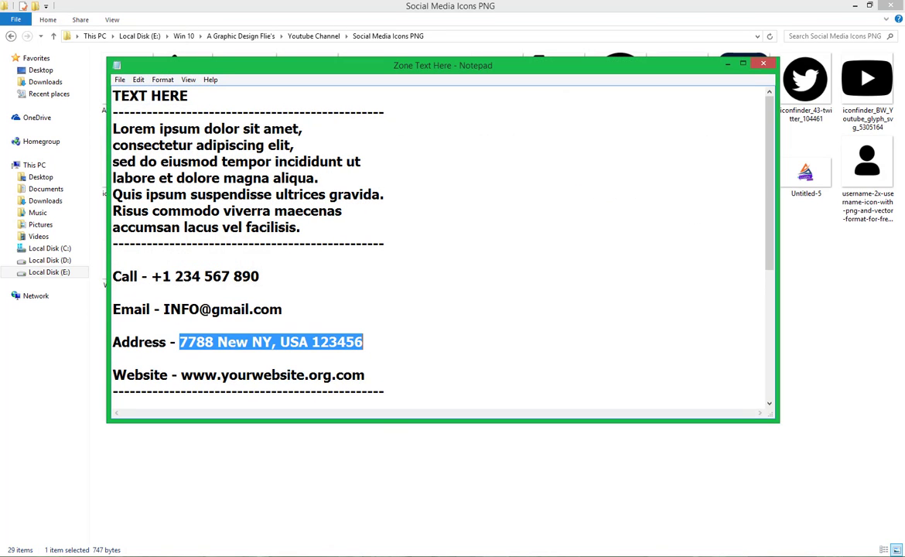
key("ctrl+c")
key("alt+Tab")
key("ctrl+v")
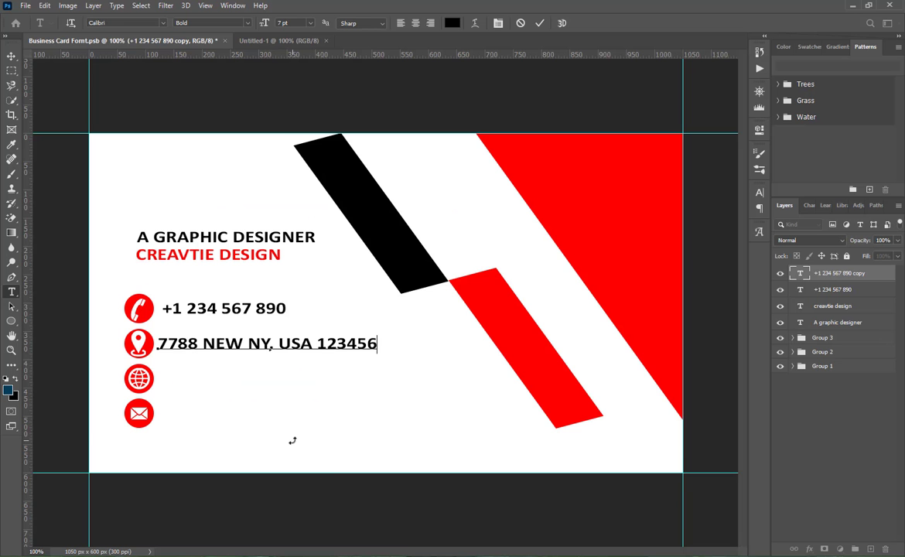
left_click(540, 23)
key("v")
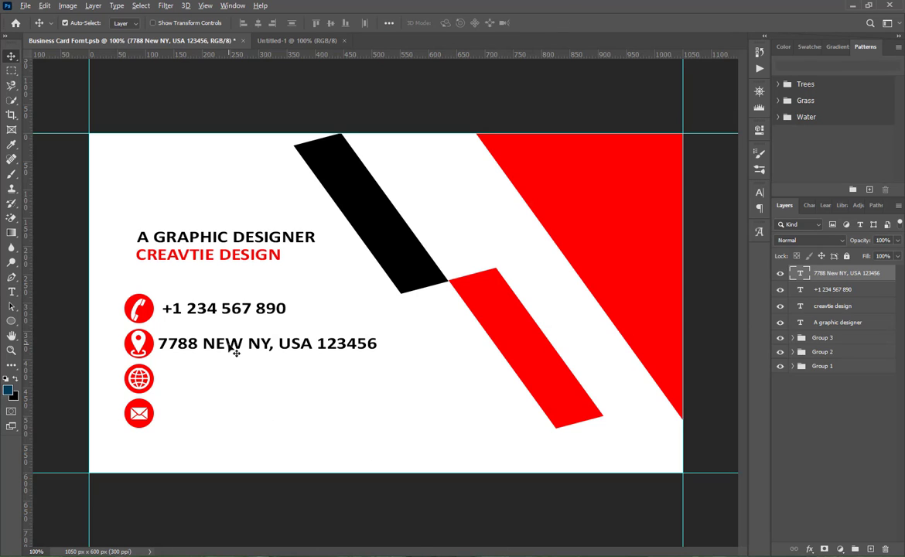
left_click_drag(231, 349, 234, 382)
double_click(236, 383)
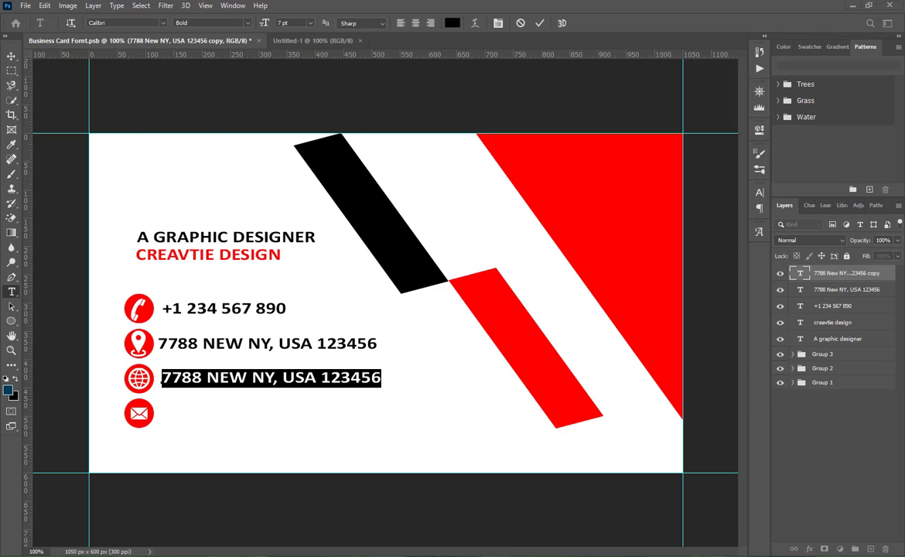
key("alt+Tab")
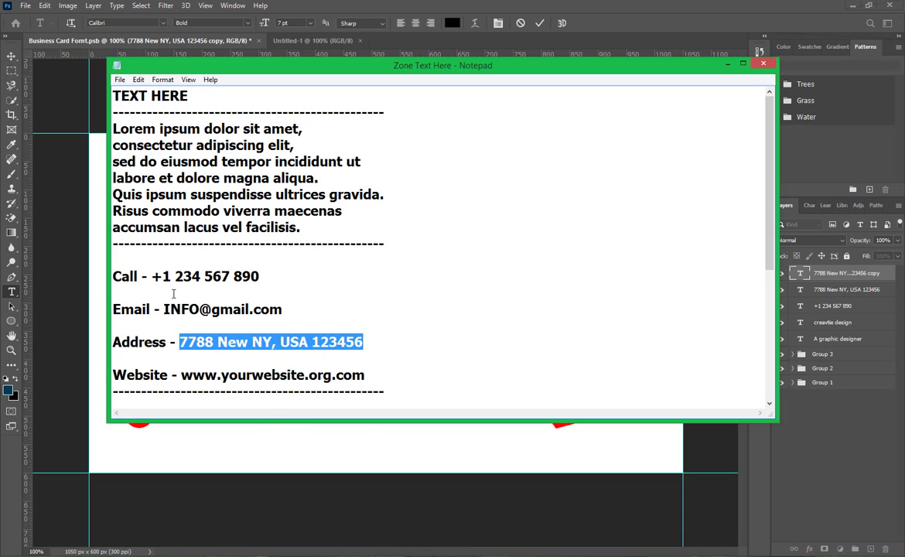
left_click_drag(182, 377, 365, 376)
left_click_drag(365, 376, 181, 376)
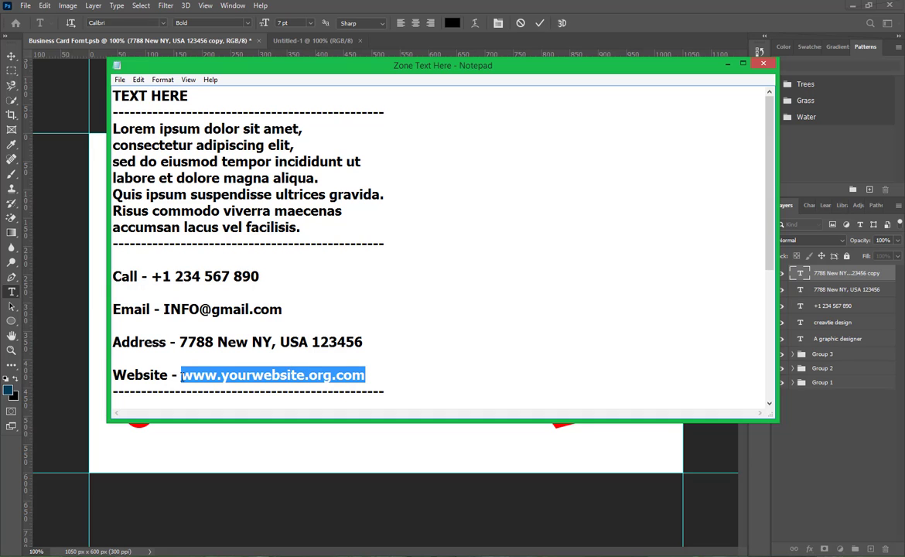
key("ctrl+c")
key("alt+Tab")
key("ctrl+v")
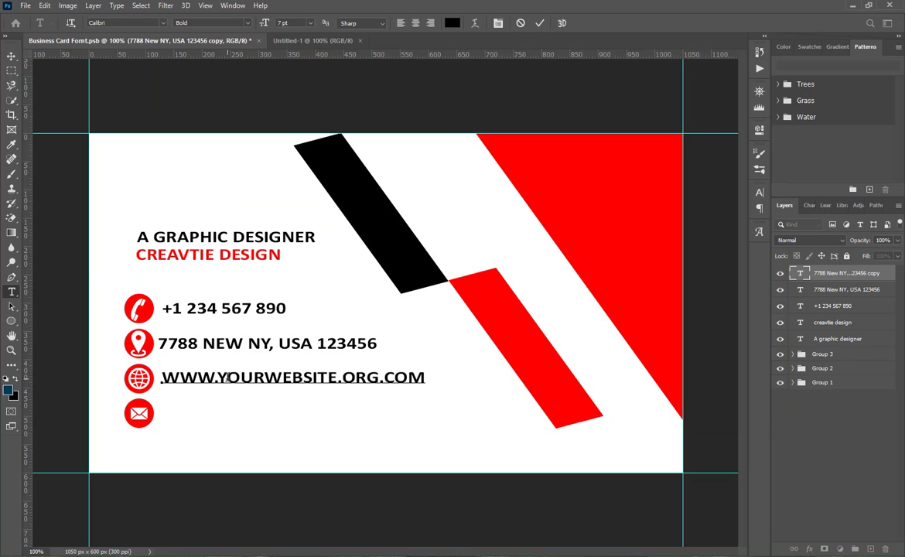
left_click(539, 23)
key("v")
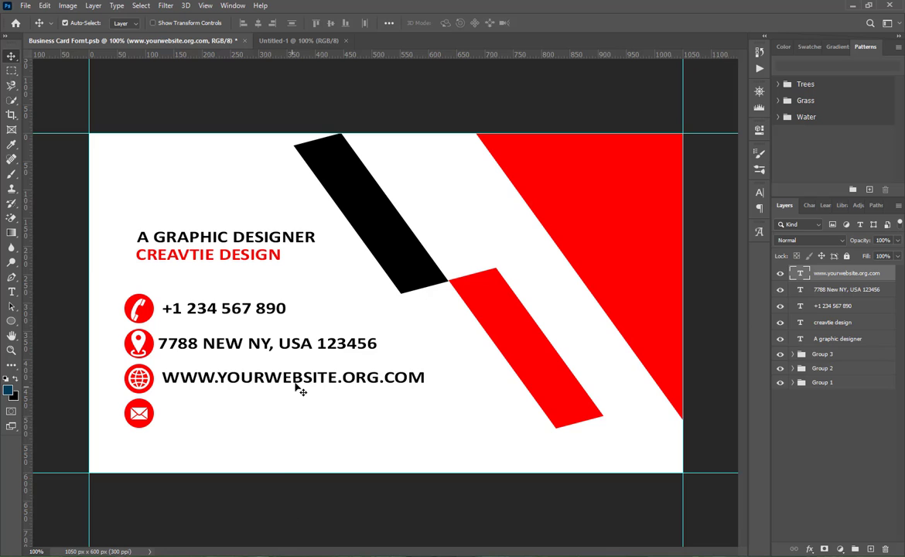
Step: Duplicate the website text beside the envelope icon, replace it with the e-mail address copied from the Notepad file, and collapse Group 1
left_click_drag(297, 386, 303, 427)
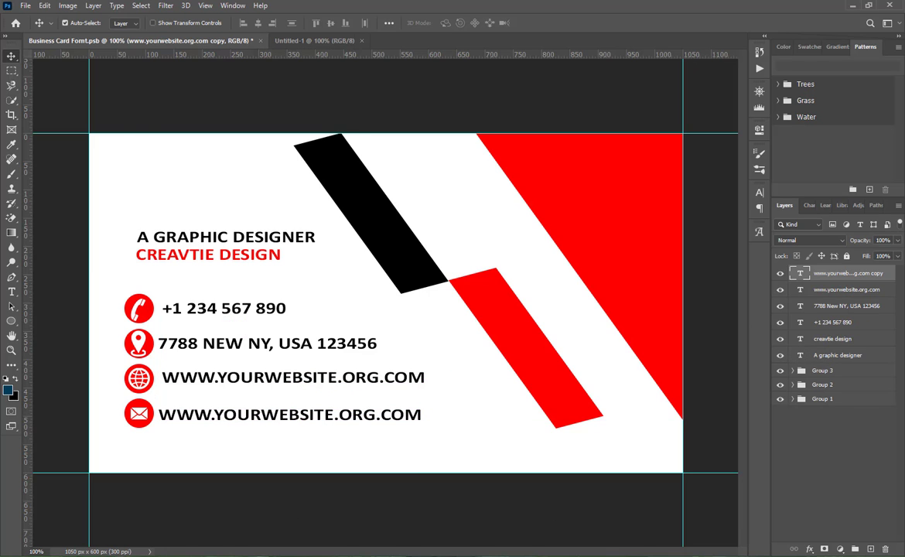
key("alt+Tab")
left_click_drag(164, 309, 308, 312)
key("alt+Tab")
left_click(255, 416)
double_click(253, 412)
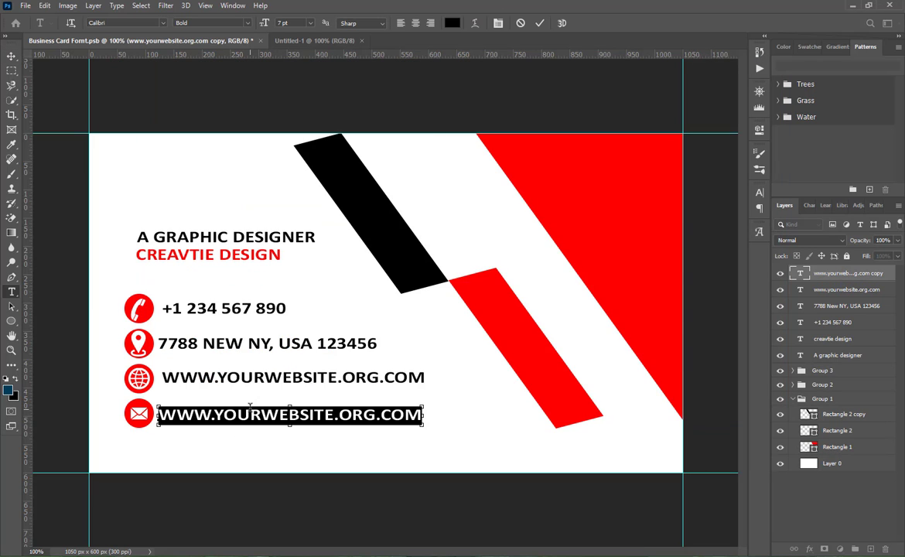
key("ctrl+v")
left_click(790, 398)
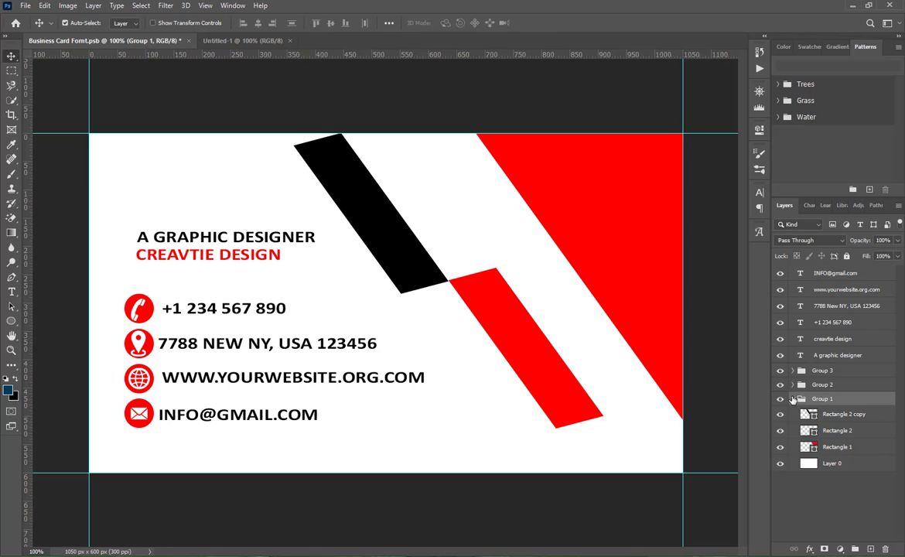
left_click(794, 399)
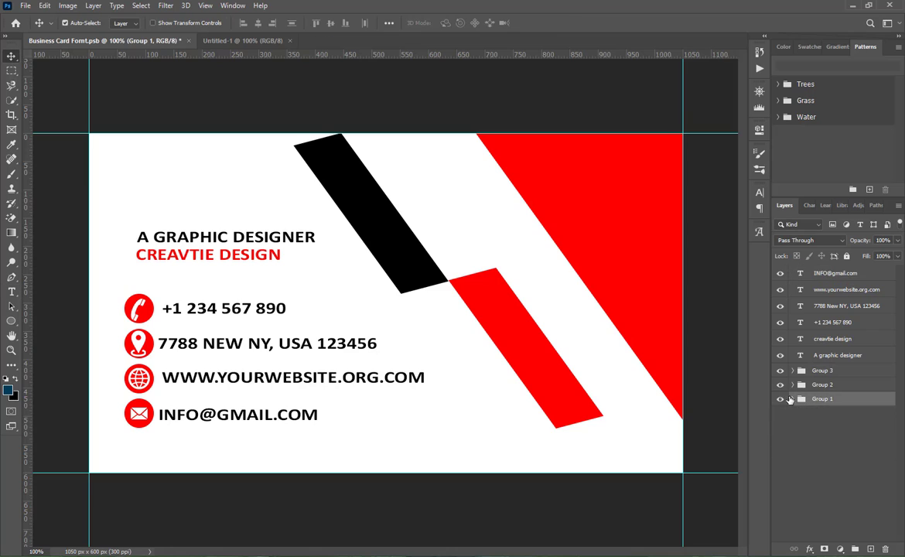
Step: Recolour the phone number text dark grey, 545353
double_click(225, 309)
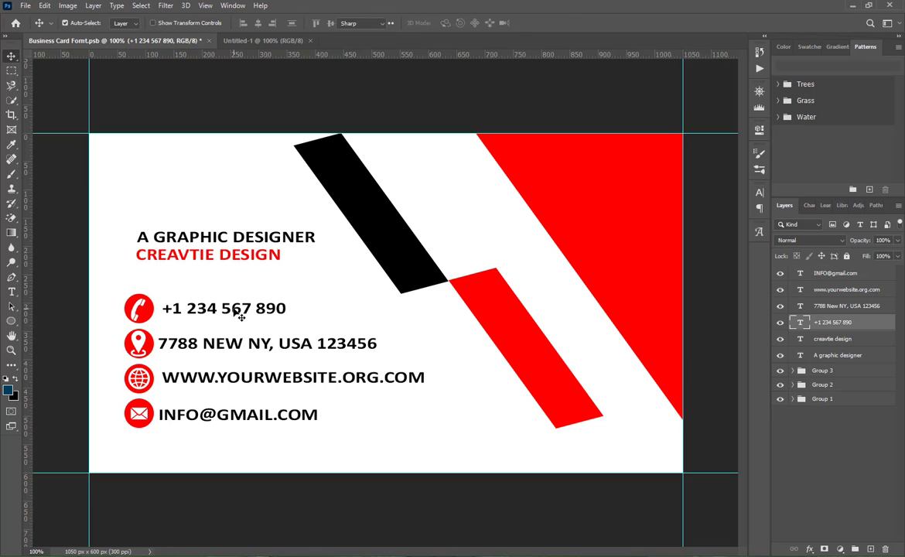
left_click(453, 23)
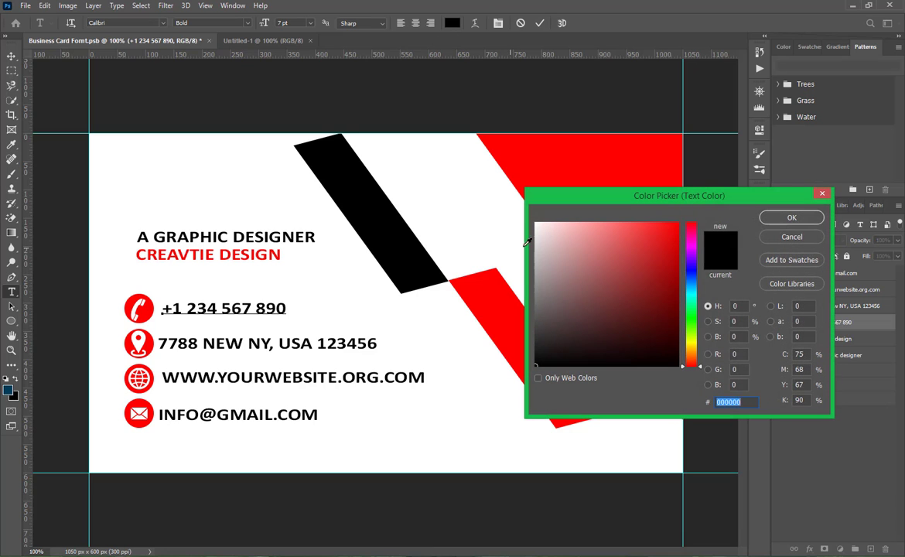
mouse_move(541, 337)
left_mouse_down()
mouse_move(534, 308)
mouse_move(536, 319)
left_mouse_up()
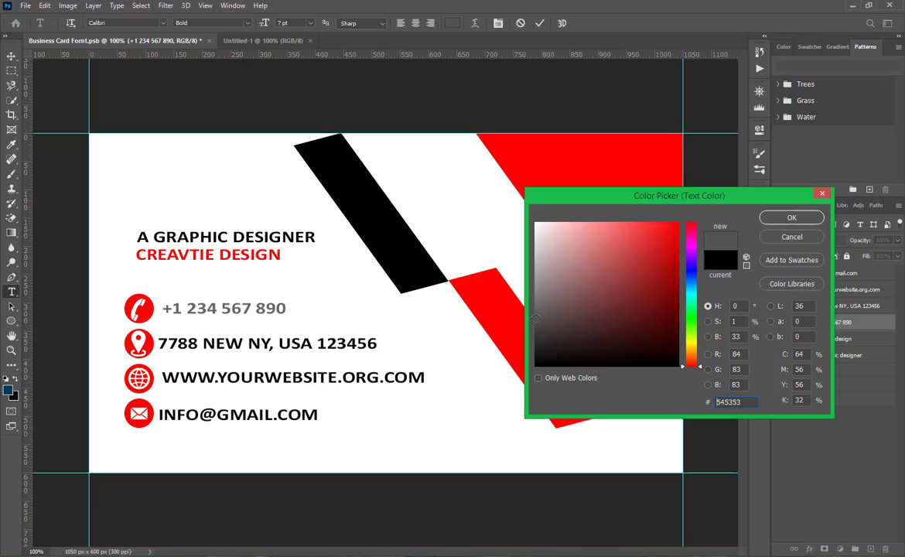
left_click(789, 219)
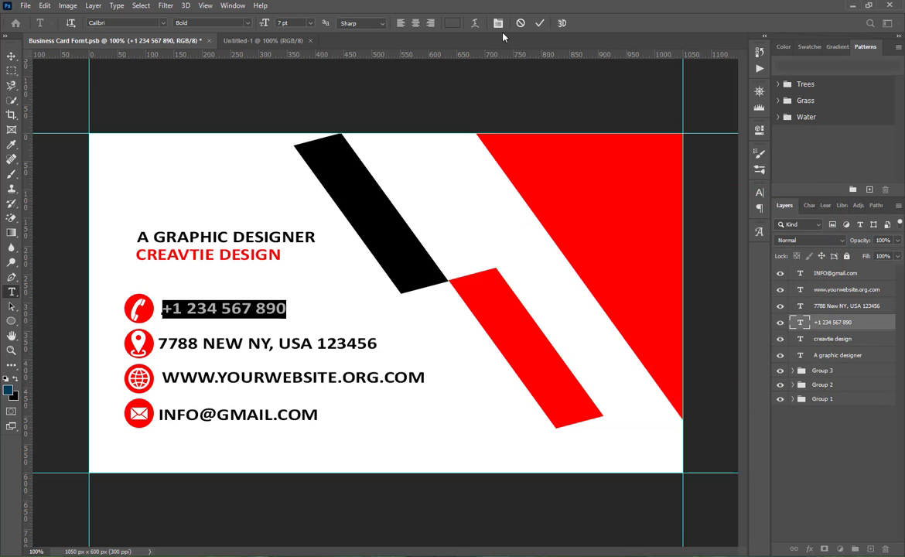
left_click(540, 24)
key("v")
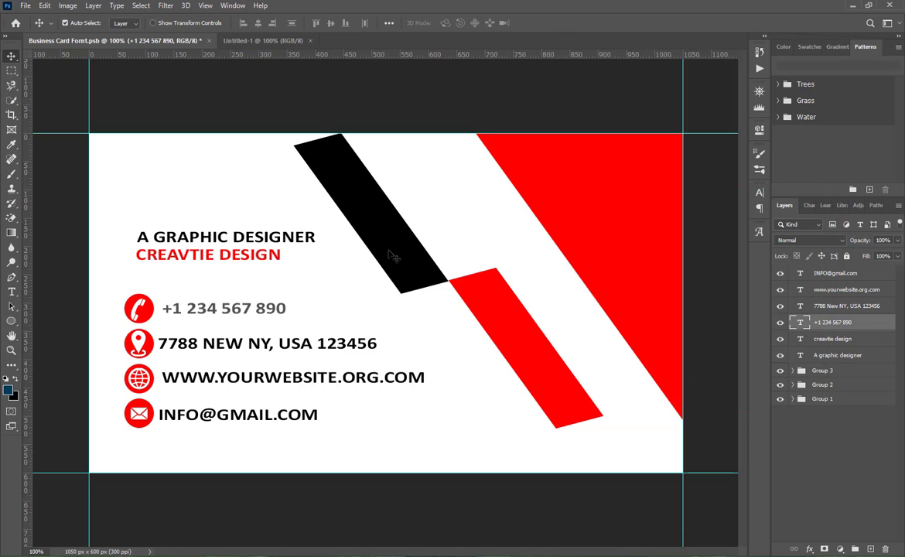
Step: Recolour the postal address text beside the location icon grey, 727272
left_click(268, 351)
double_click(269, 351)
left_click(452, 23)
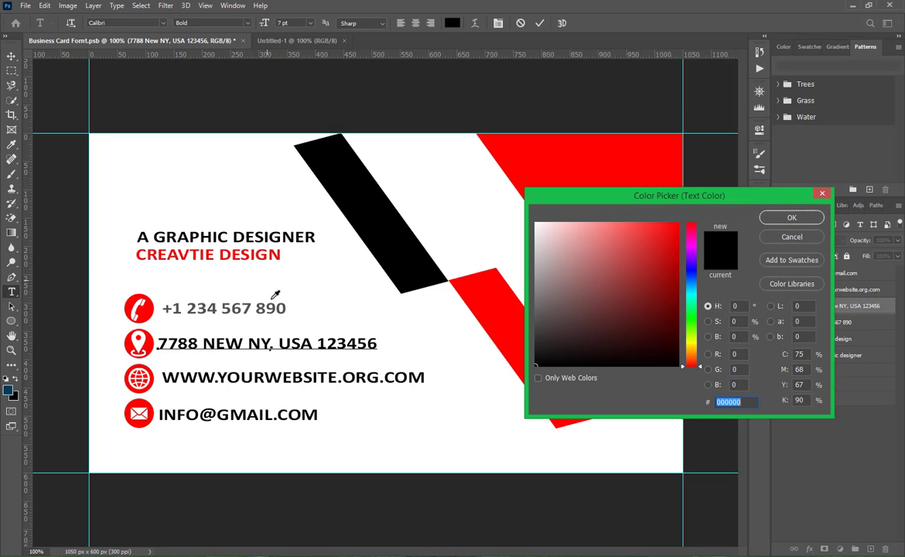
left_click(536, 301)
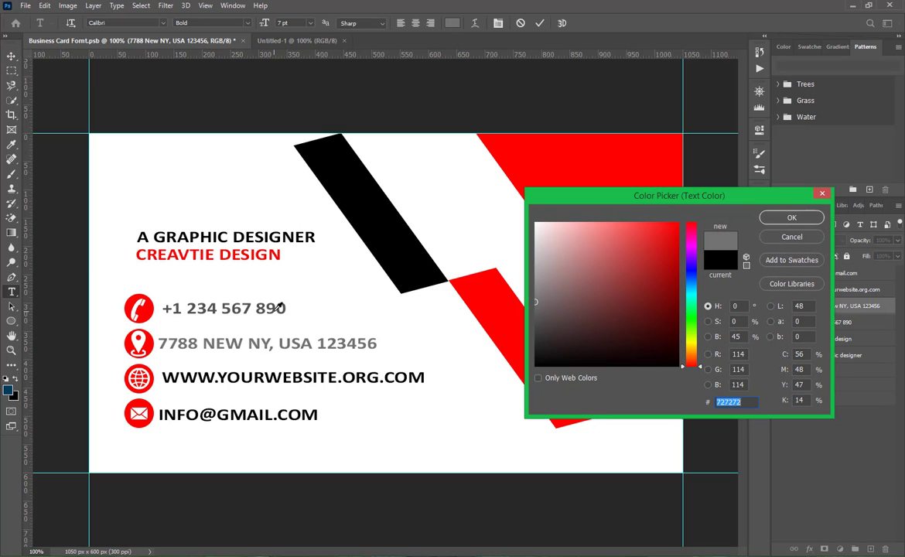
left_click(785, 221)
left_click(540, 24)
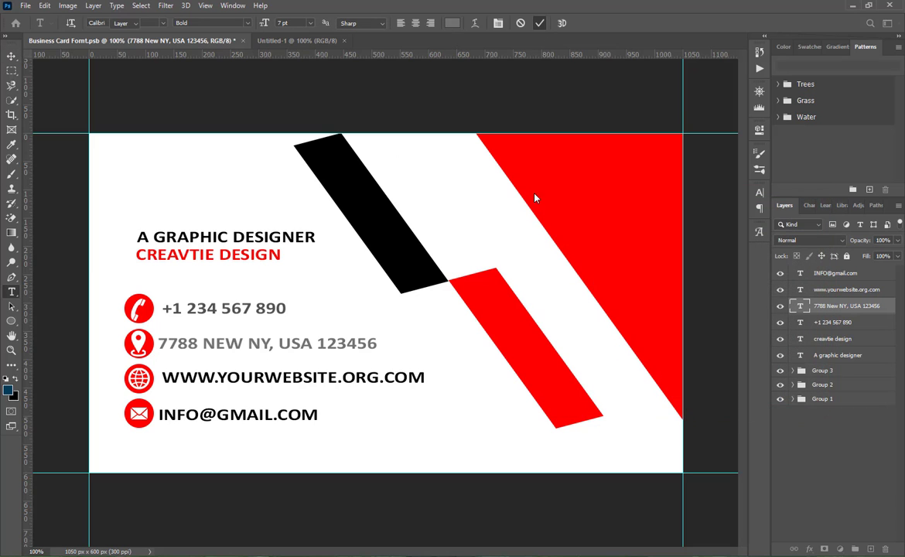
Step: Recolour the website text with the grey sampled from the address text
double_click(799, 323)
double_click(800, 305)
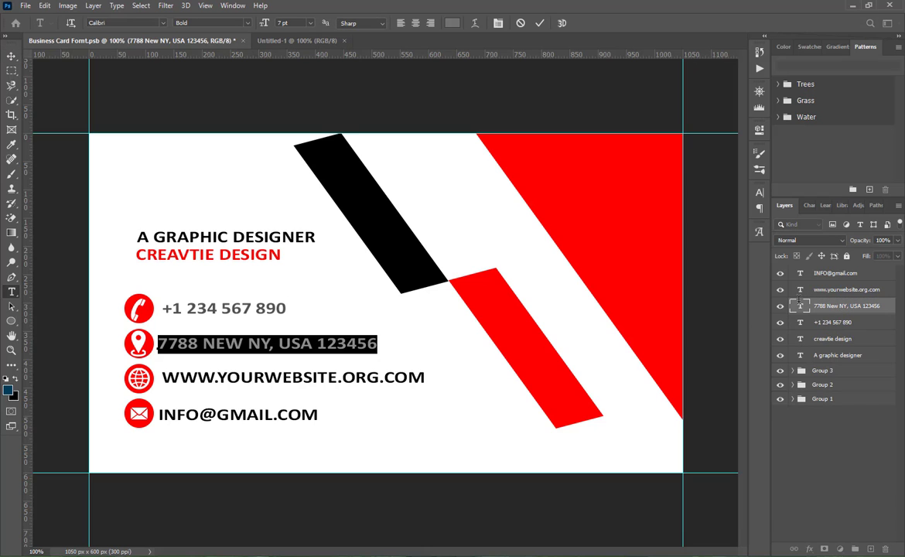
double_click(800, 291)
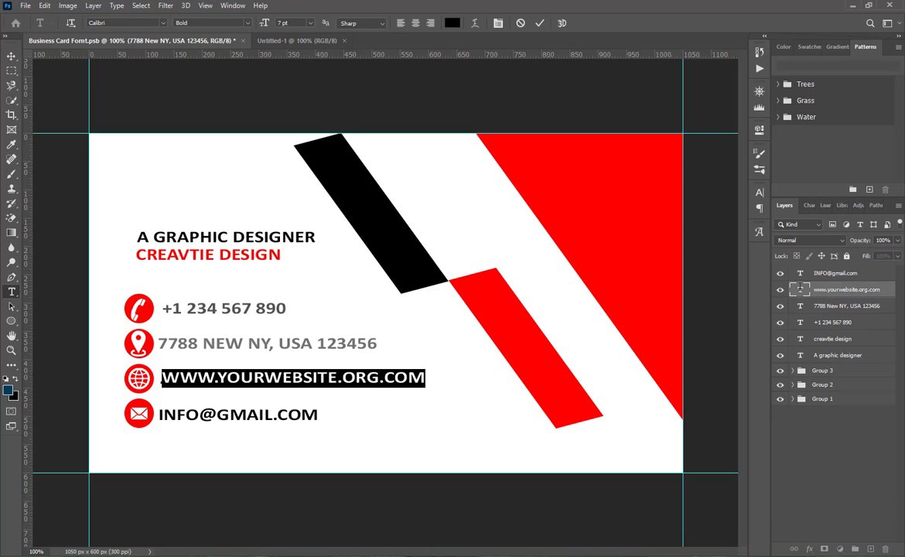
left_click(453, 23)
left_click_drag(314, 339, 316, 342)
left_click(792, 217)
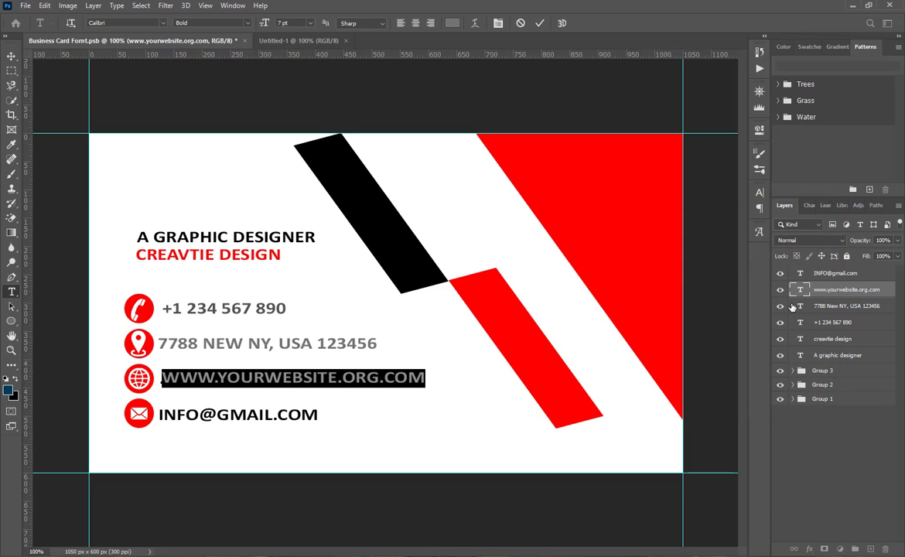
Step: Recolour the e-mail text with the grey sampled from the website text and save the front card document
left_click(804, 274)
double_click(801, 274)
left_click(453, 24)
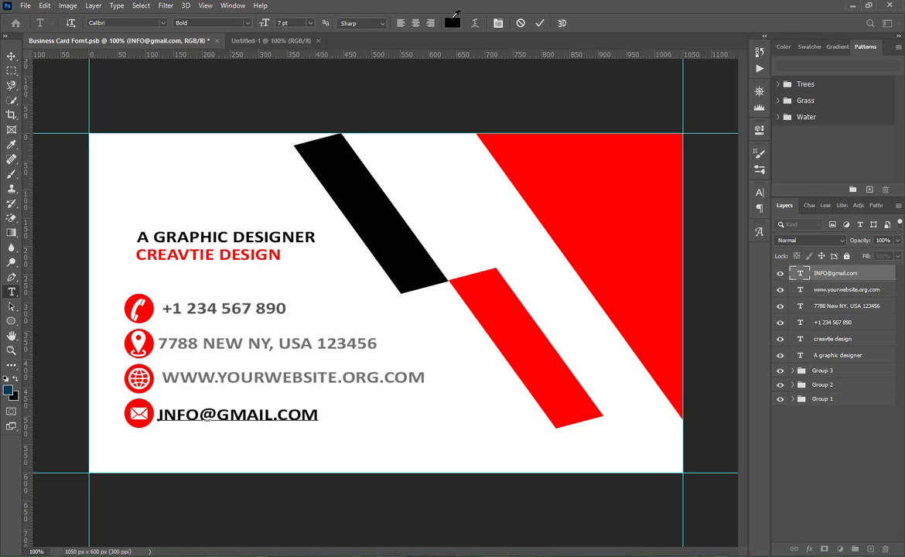
left_click(326, 377)
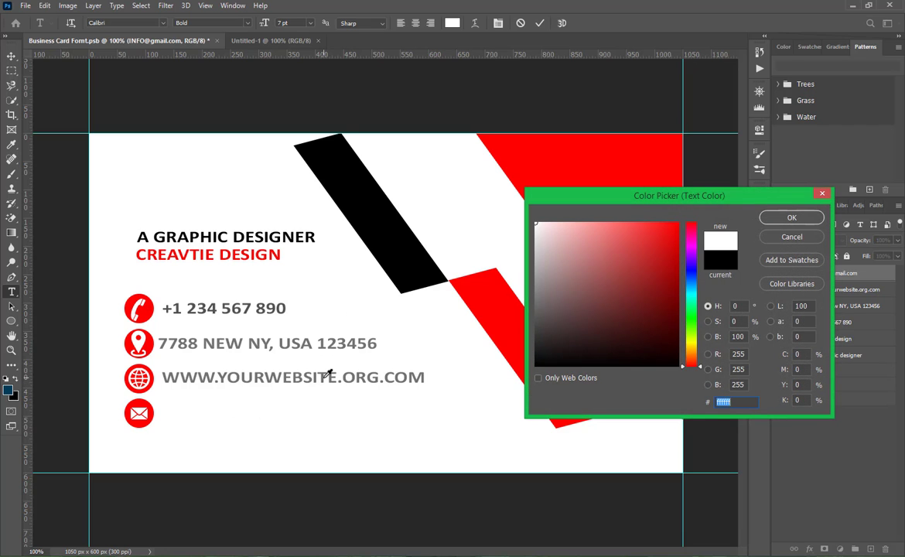
left_click(325, 378)
left_click(790, 218)
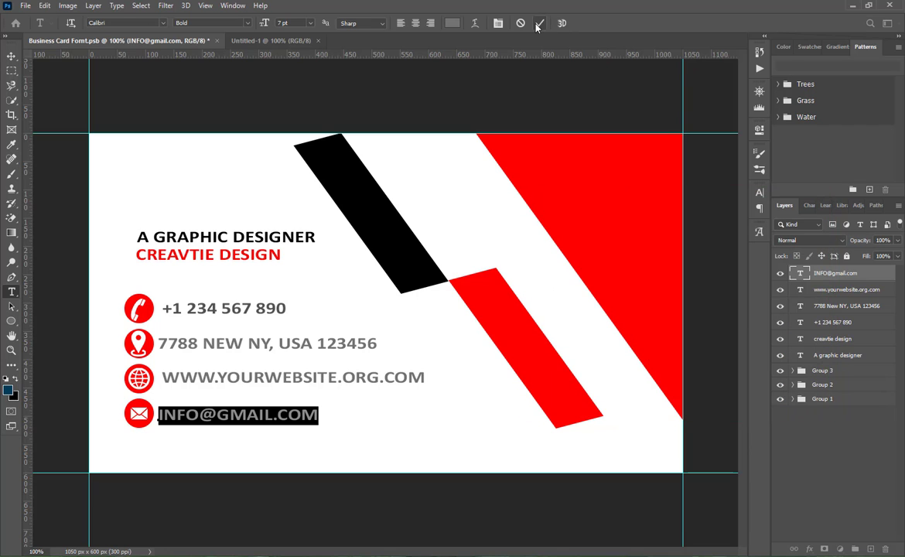
left_click(539, 23)
key("v")
key("ctrl+s")
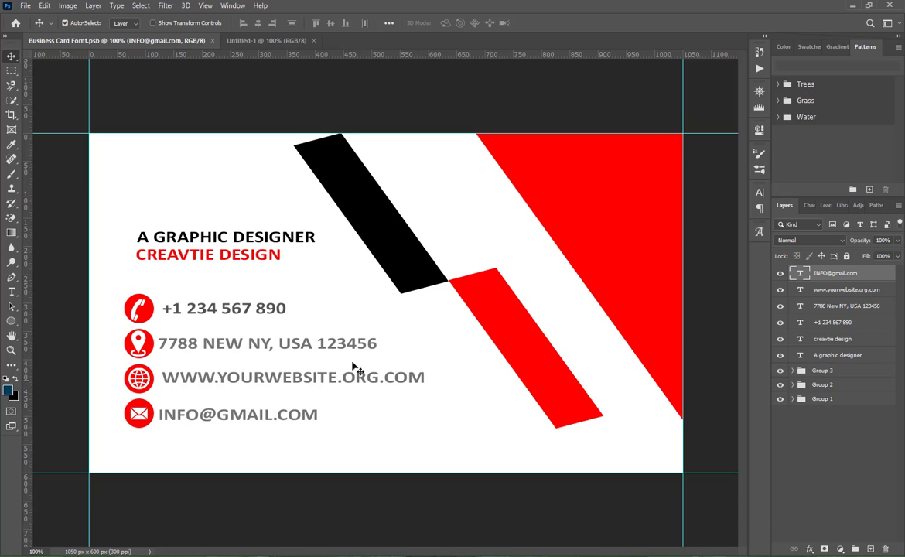
Step: Copy the red corner shape and the red and black diagonal bars into the Untitled-1 document and unlock its background layer
left_click(229, 39)
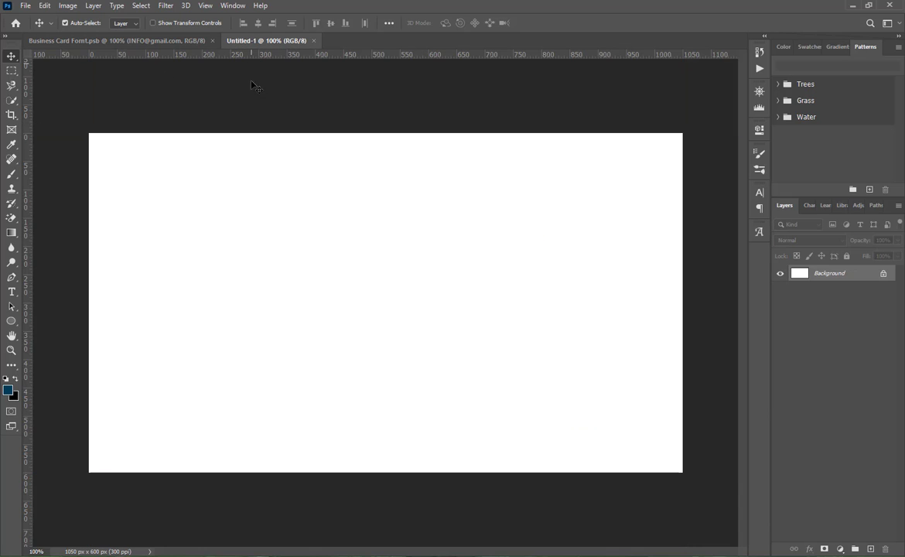
left_click(123, 41)
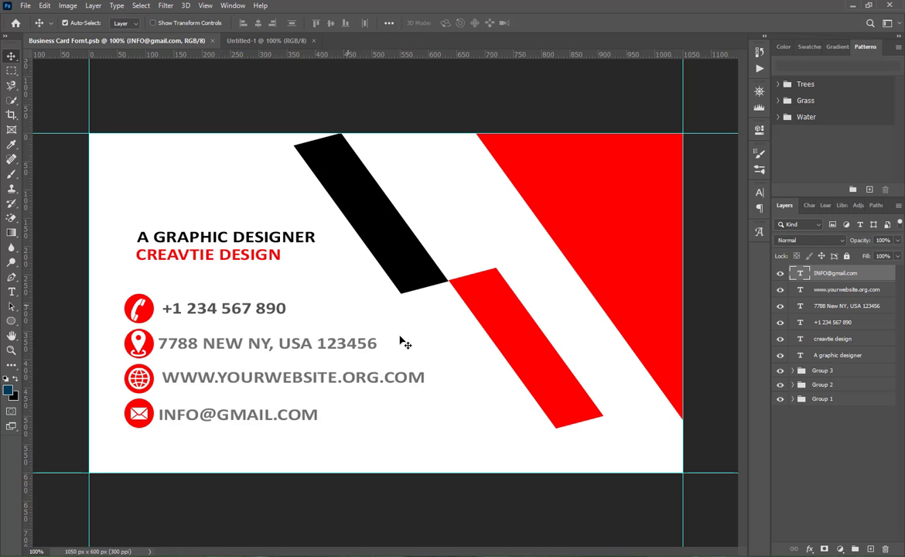
left_click(571, 224, "ctrl")
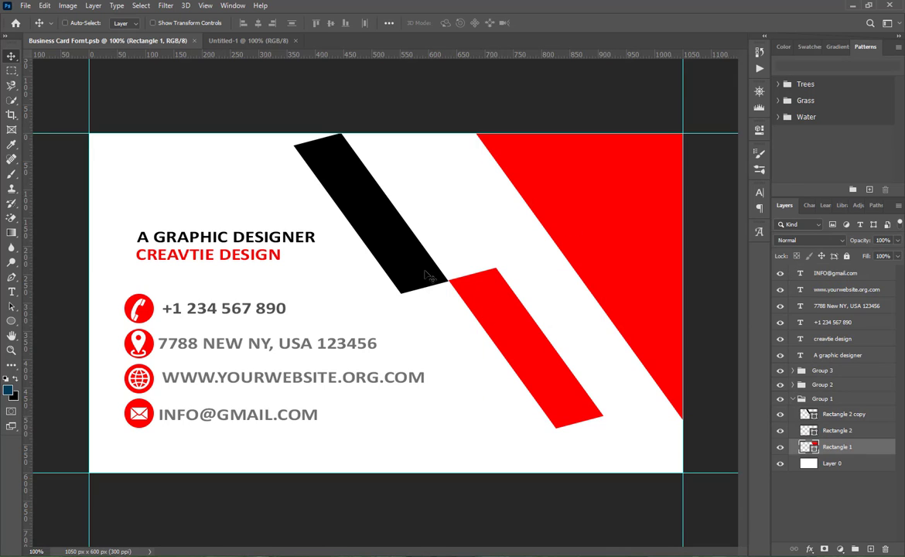
left_click(522, 340, "ctrl+shift")
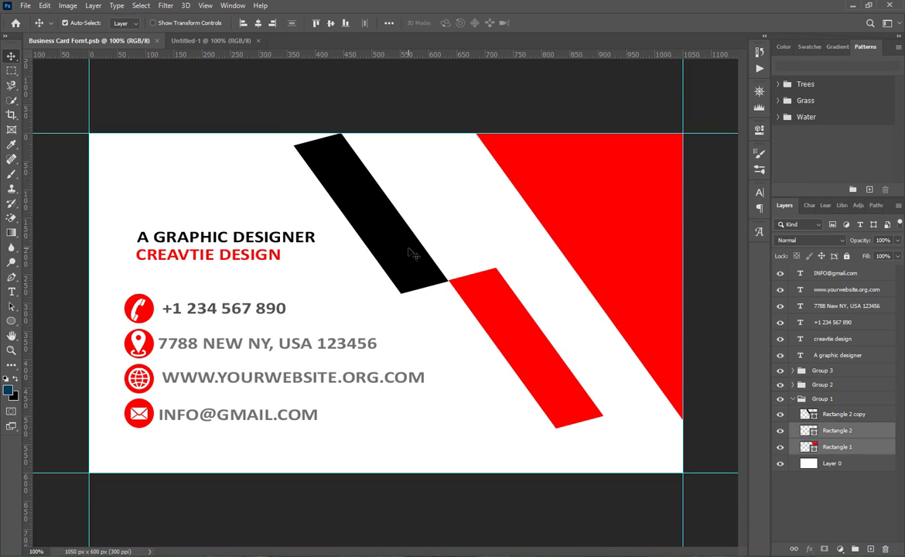
left_click(376, 232, "ctrl+shift")
left_click_drag(375, 233, 299, 34)
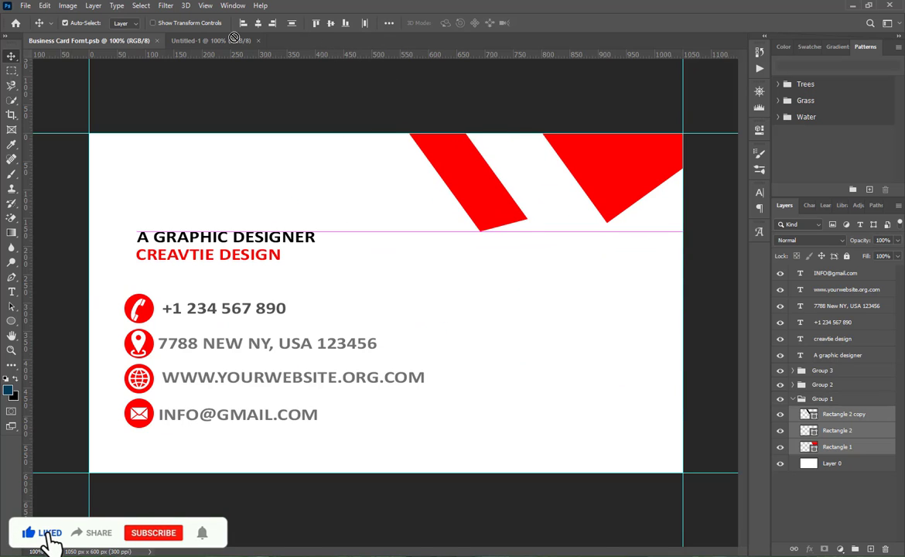
left_click_drag(234, 37, 338, 322)
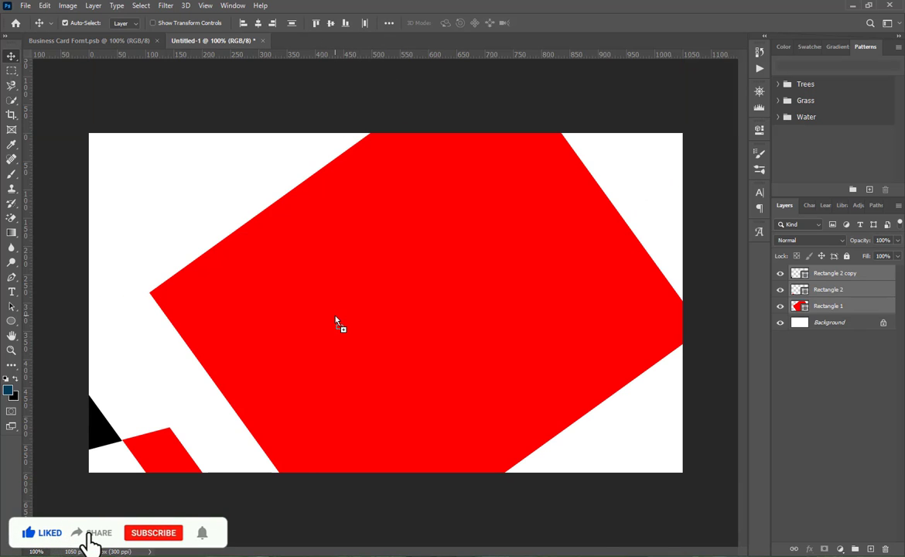
left_click(867, 457)
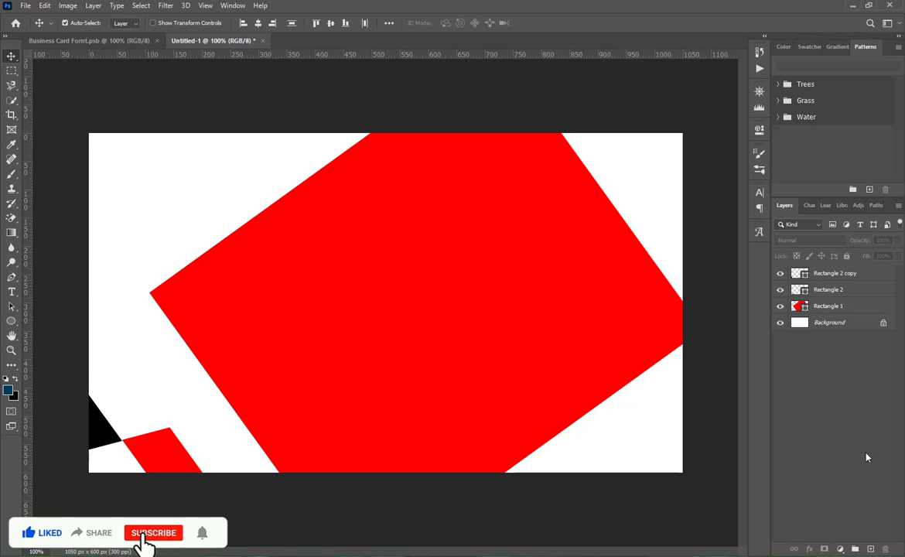
left_click(883, 323)
Step: In the front card document, collapse Group 1, group the six text layers and save
left_click(113, 42)
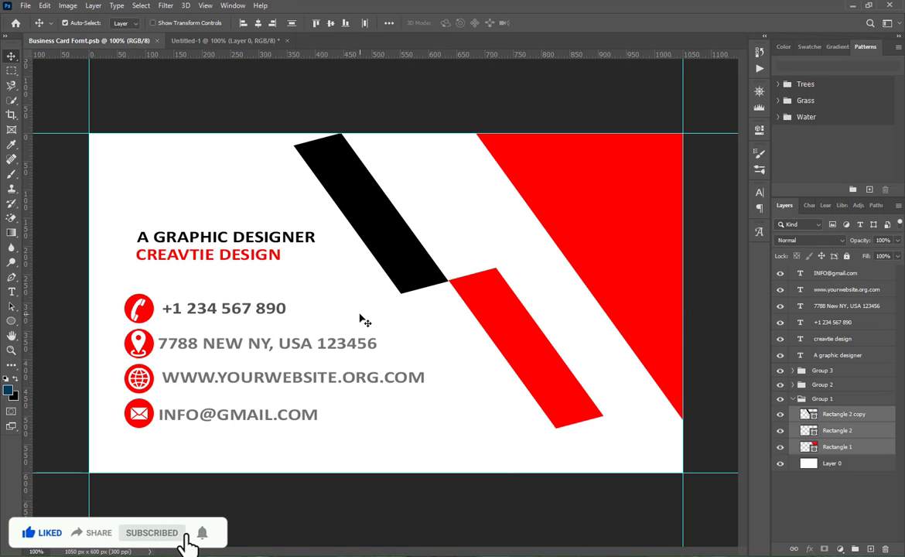
left_click(795, 400)
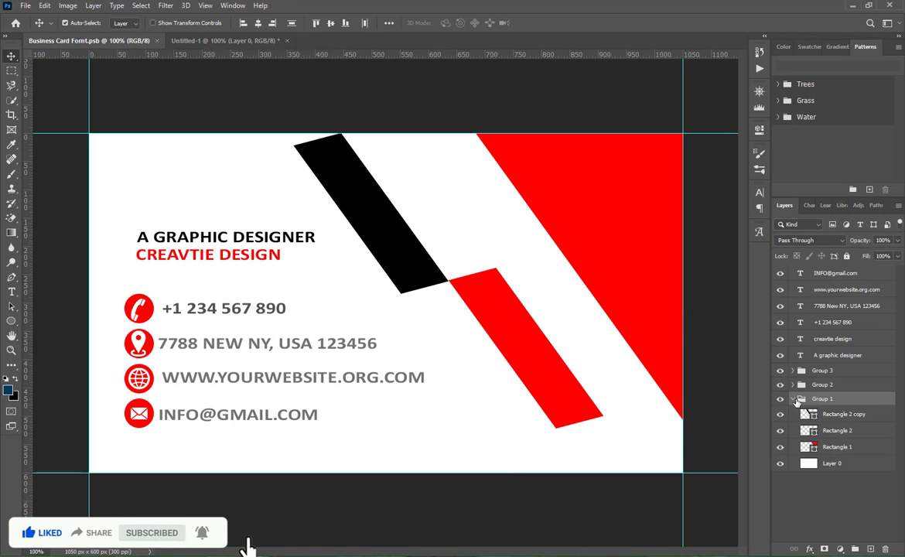
left_click(793, 399)
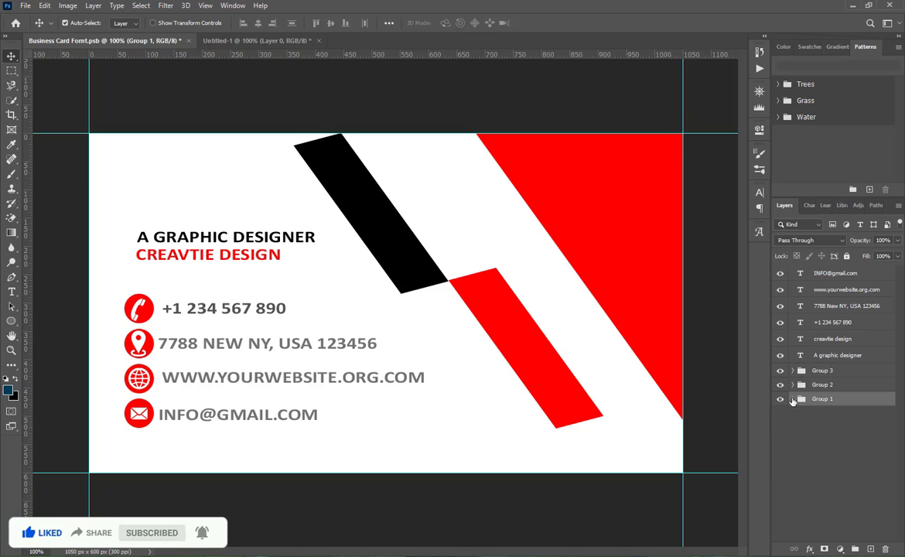
left_click(847, 355)
left_click(836, 273, "shift")
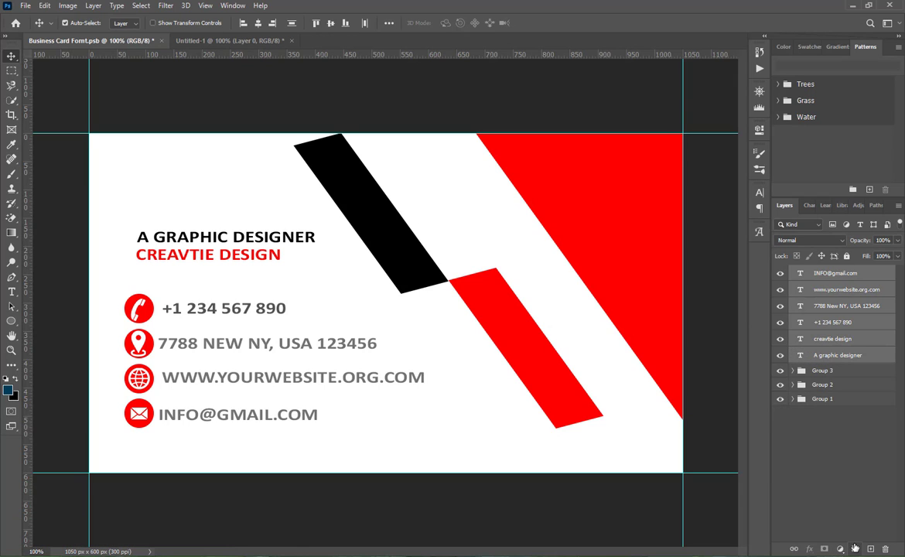
left_click(855, 548)
left_click(825, 369)
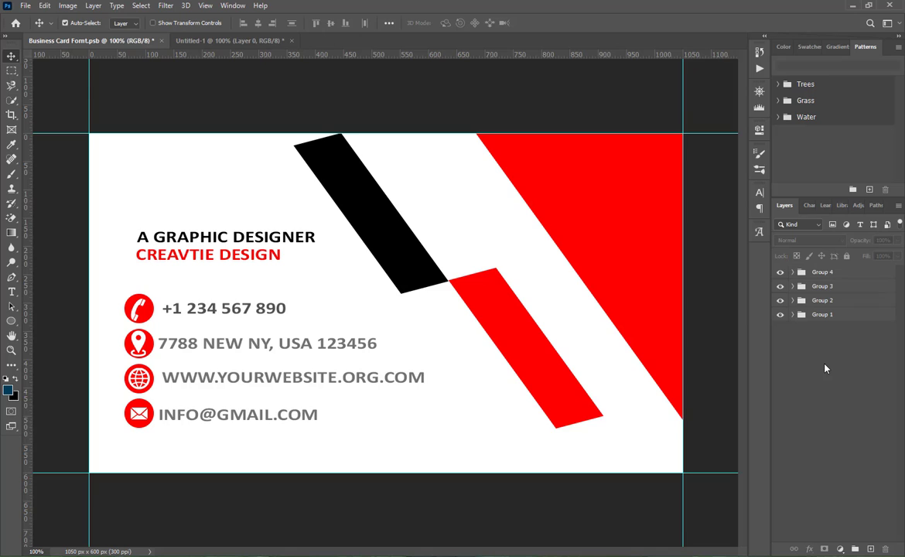
key("ctrl+s")
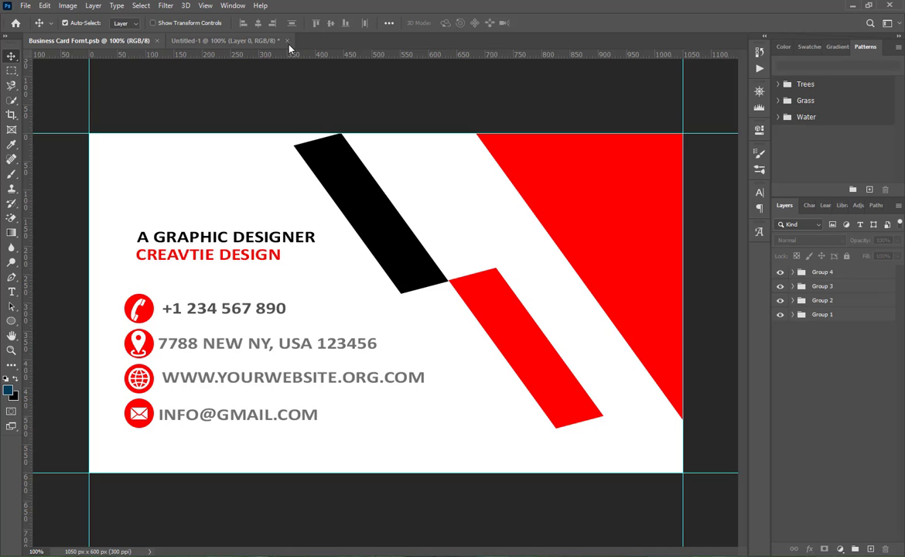
Step: Save the Untitled-1 document in Downloads as Business Card Back in Large Document Format (PSB)
left_click(252, 41)
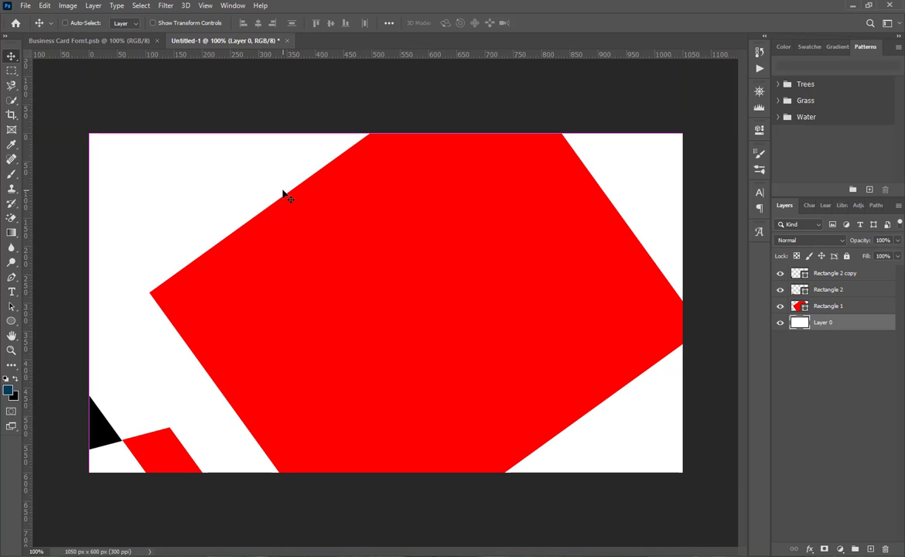
key("ctrl+s")
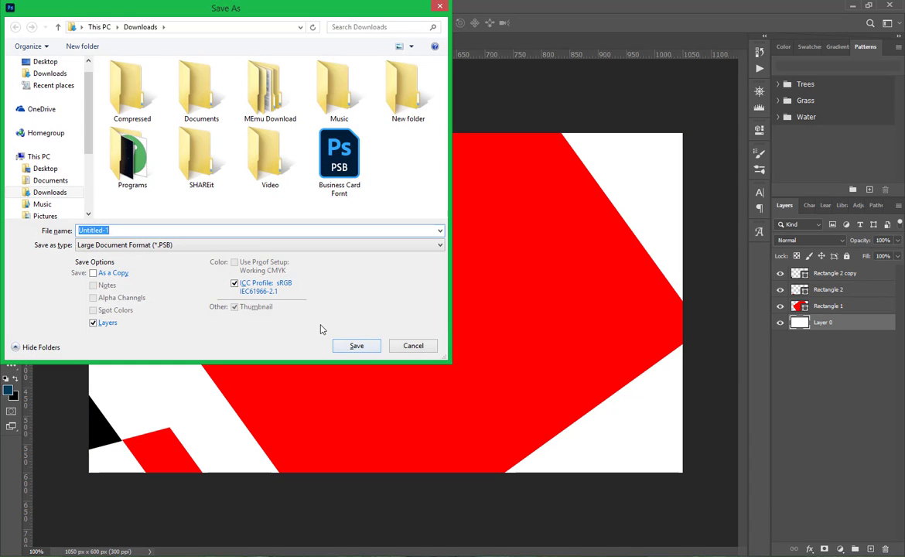
left_click(339, 158)
left_click(183, 229)
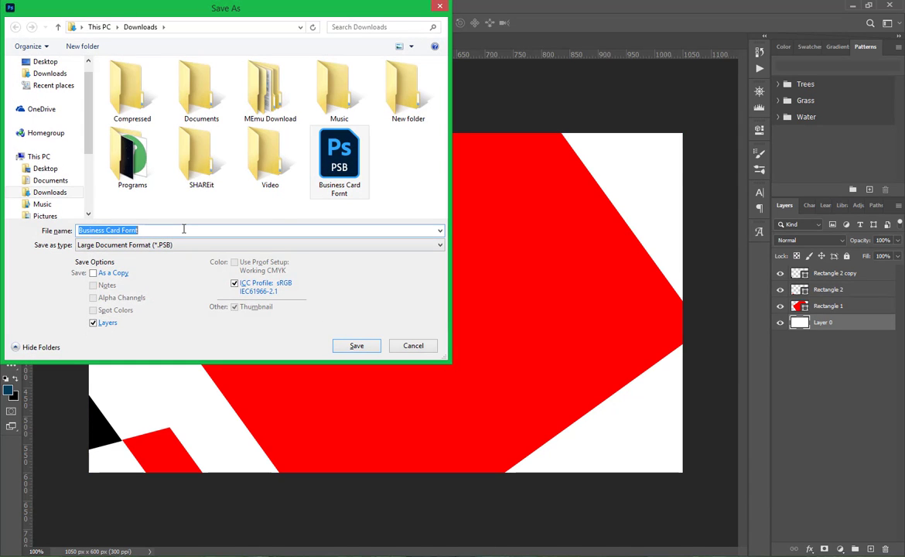
left_click(183, 229)
key("BackSpace")
key("BackSpace")
key("BackSpace")
key("BackSpace")
key("BackSpace")
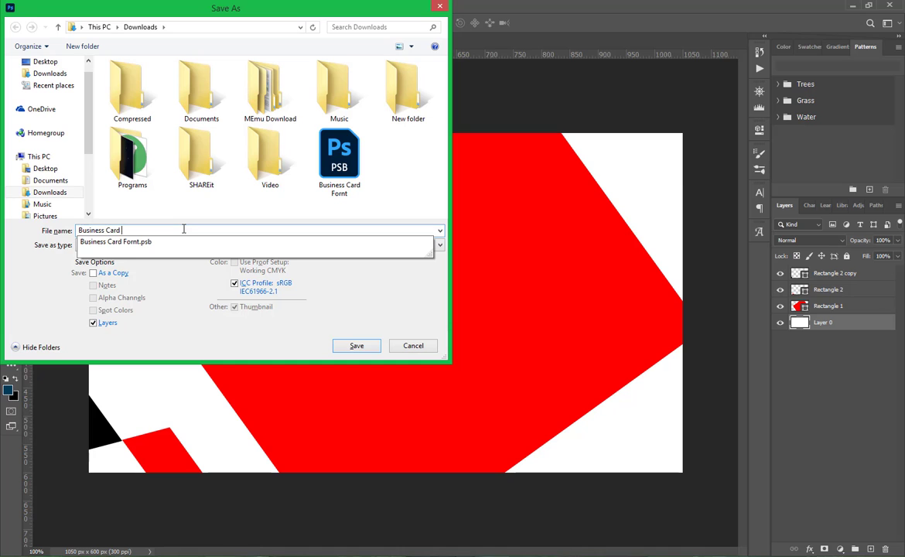
type("Back")
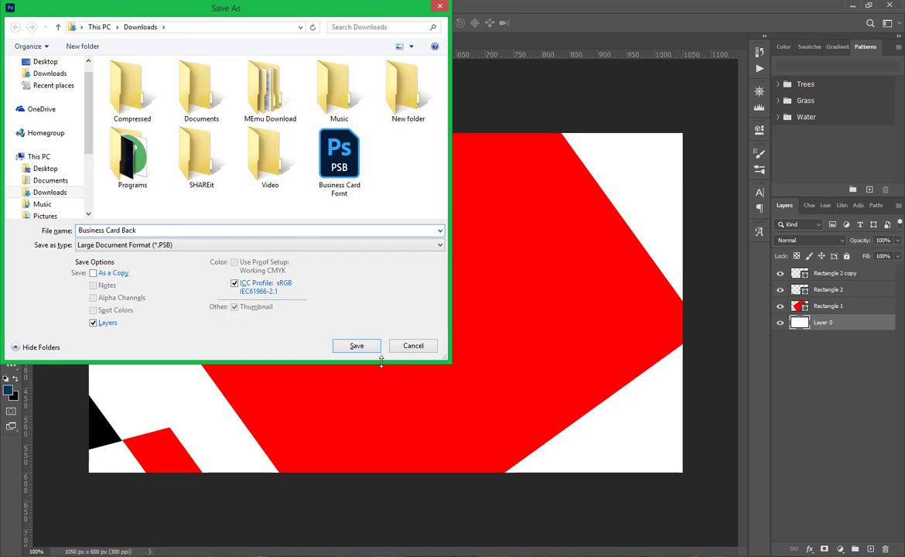
left_click(354, 346)
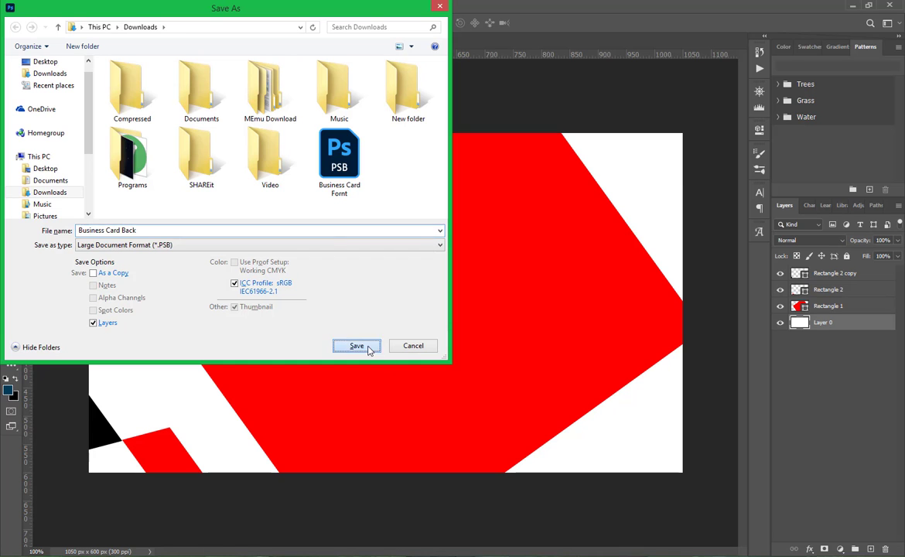
left_click(570, 161)
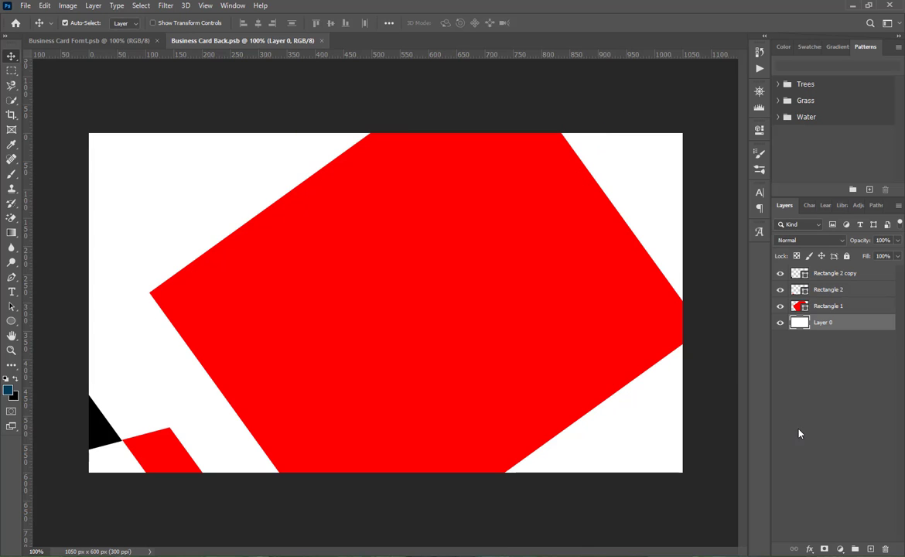
Step: Identify the shapes by toggling their layers, leaving Rectangle 2 and Rectangle 2 copy hidden
left_click(802, 334)
left_click(780, 306)
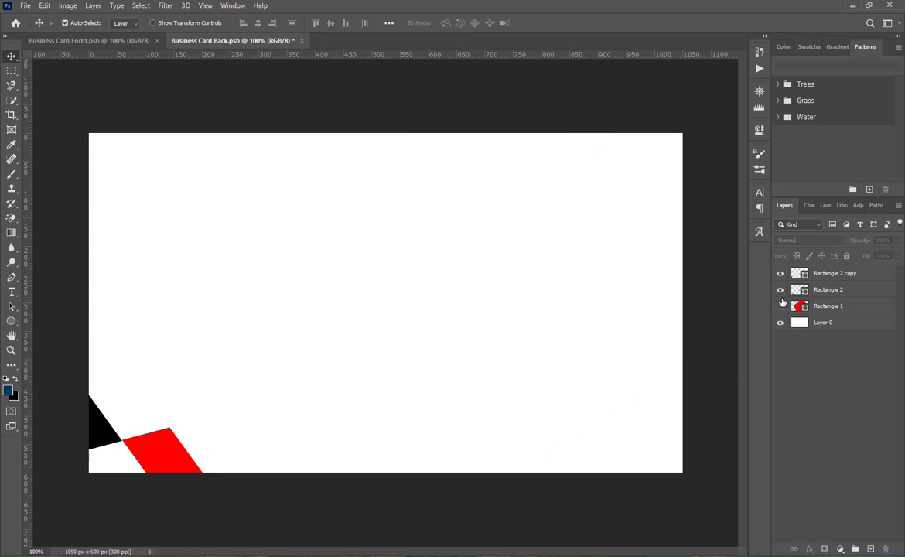
left_click(780, 307)
left_click(780, 273)
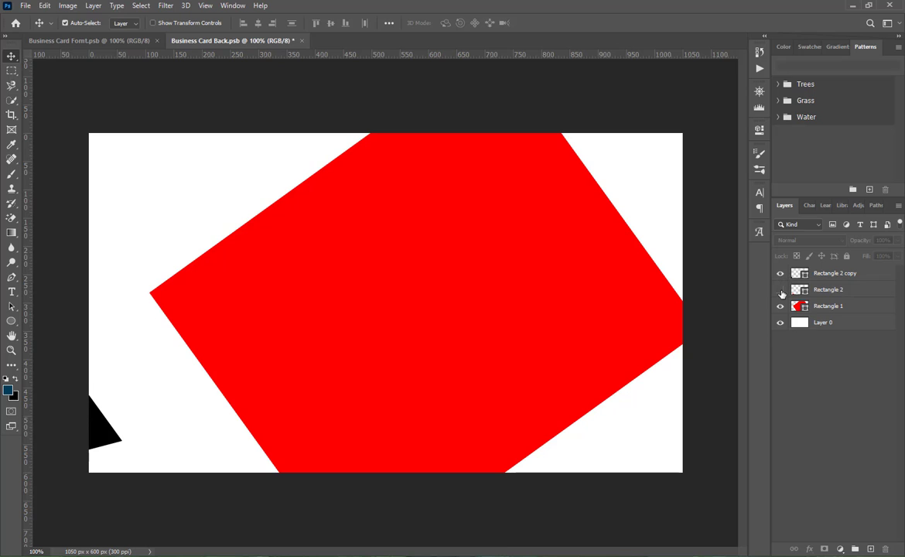
left_click(780, 274)
left_click(780, 274)
left_click(780, 289)
Step: Delete the large red Rectangle 1 shape from the back card
left_click(412, 291)
key("ctrl+t")
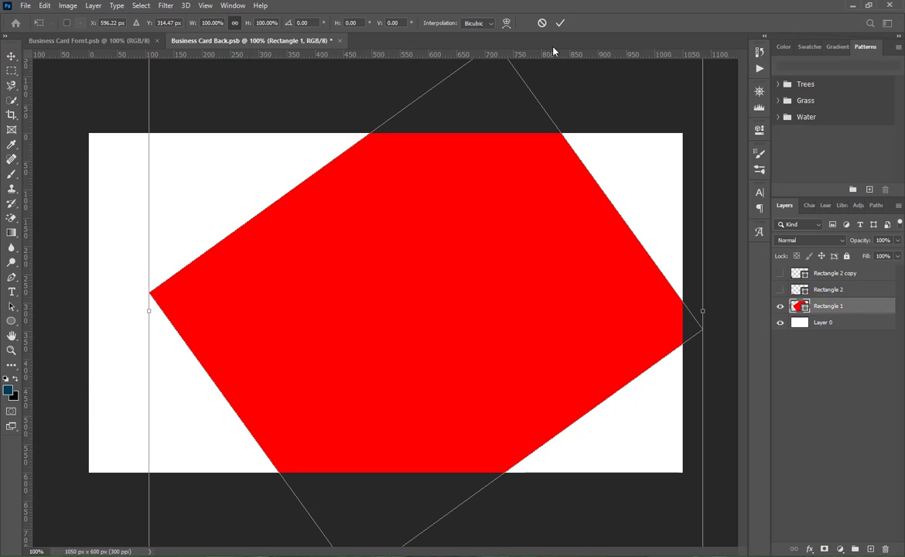
left_click(560, 22)
key("Delete")
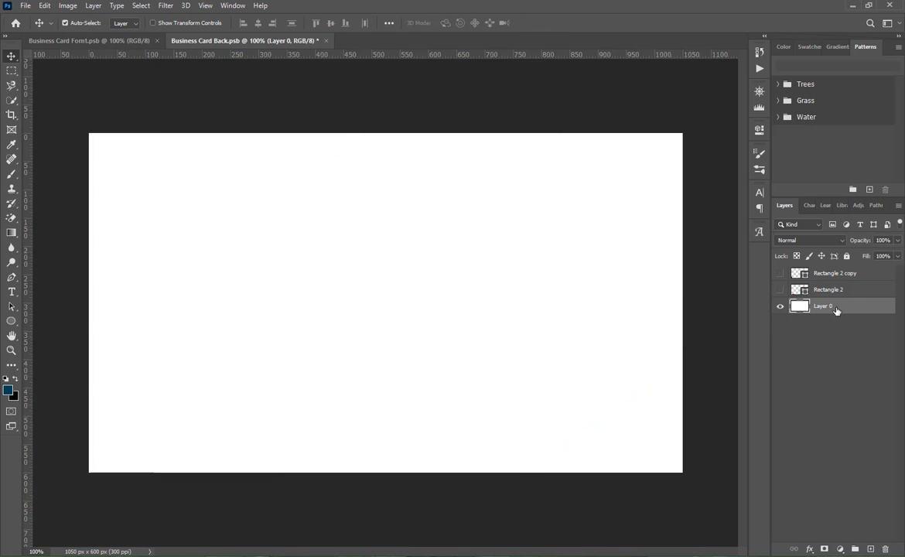
Step: Place guides along the top, bottom, left and right edges of the back card
left_click_drag(373, 54, 362, 472)
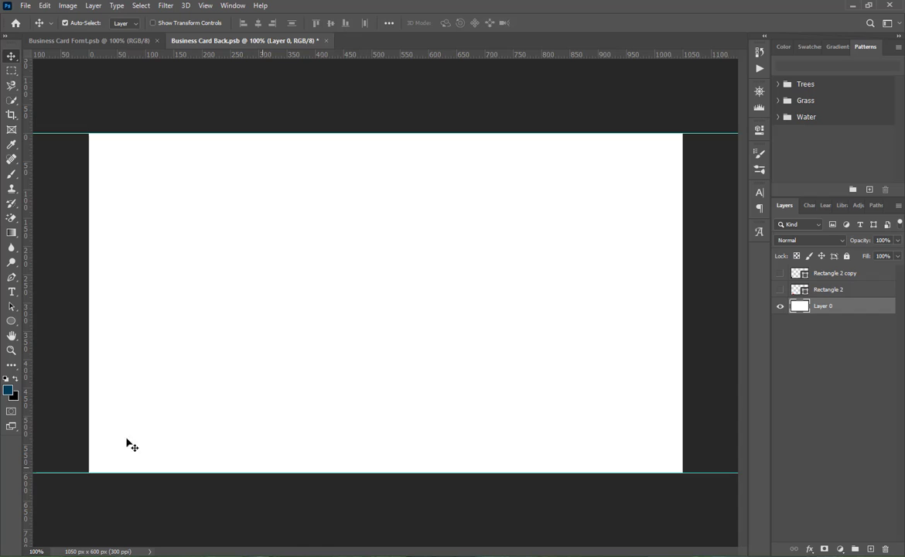
left_click_drag(31, 387, 89, 379)
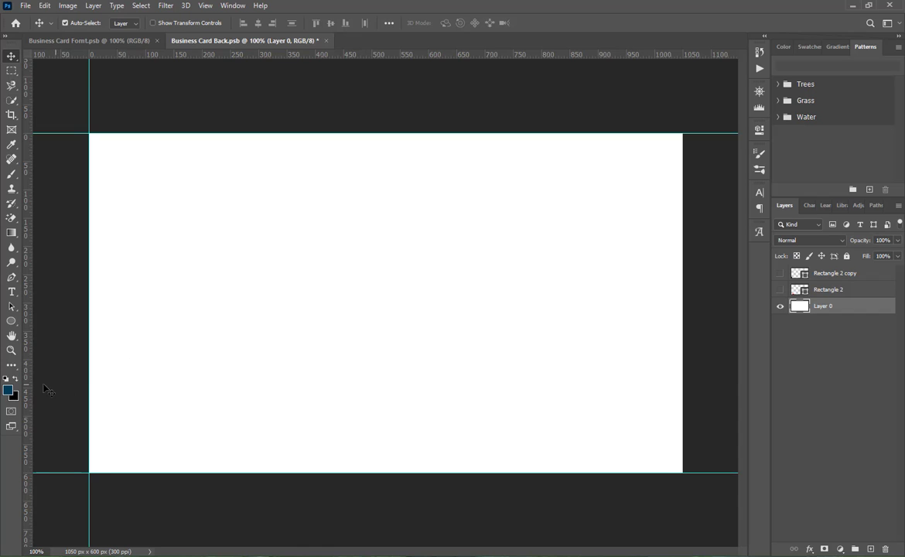
left_click_drag(25, 353, 683, 394)
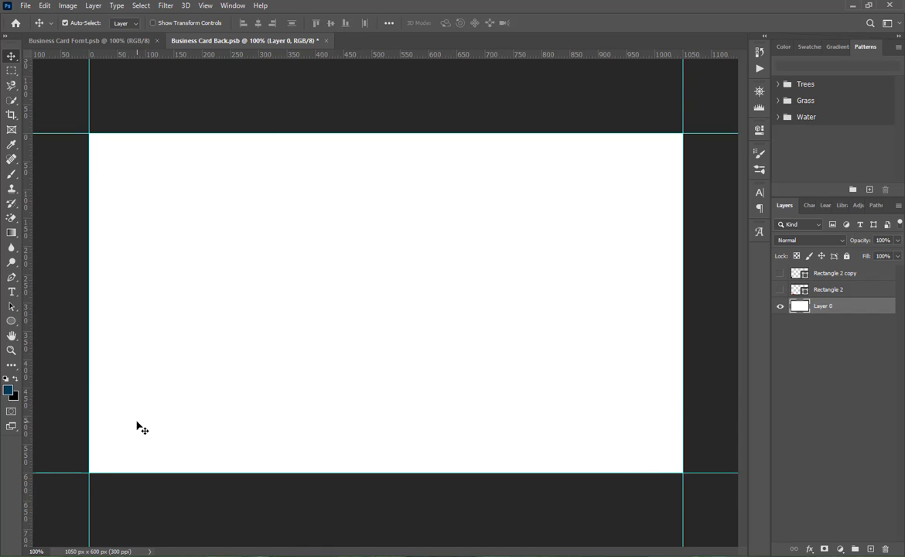
Step: Draw a right-triangle Pen tool shape in the card's lower-left corner, about 559 px wide and 517 px high
left_click(10, 277)
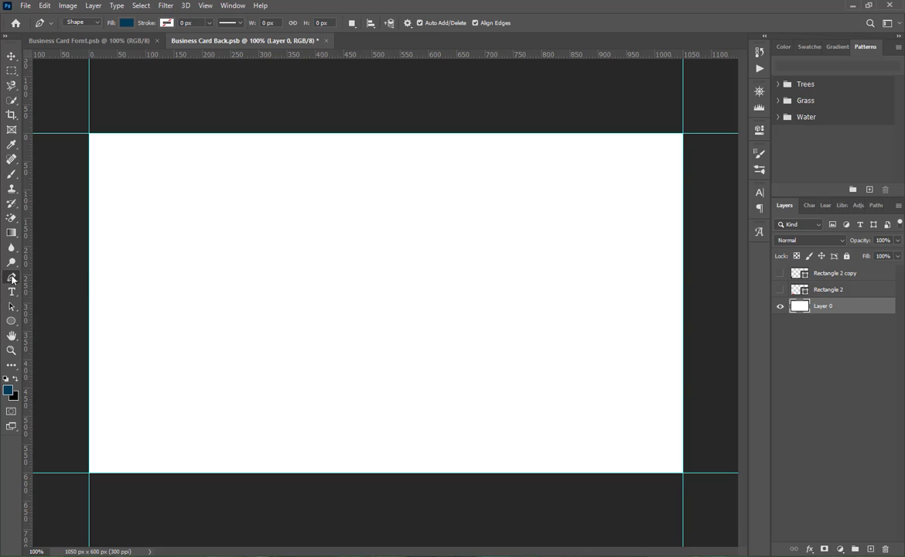
left_click(89, 181)
left_click(89, 472)
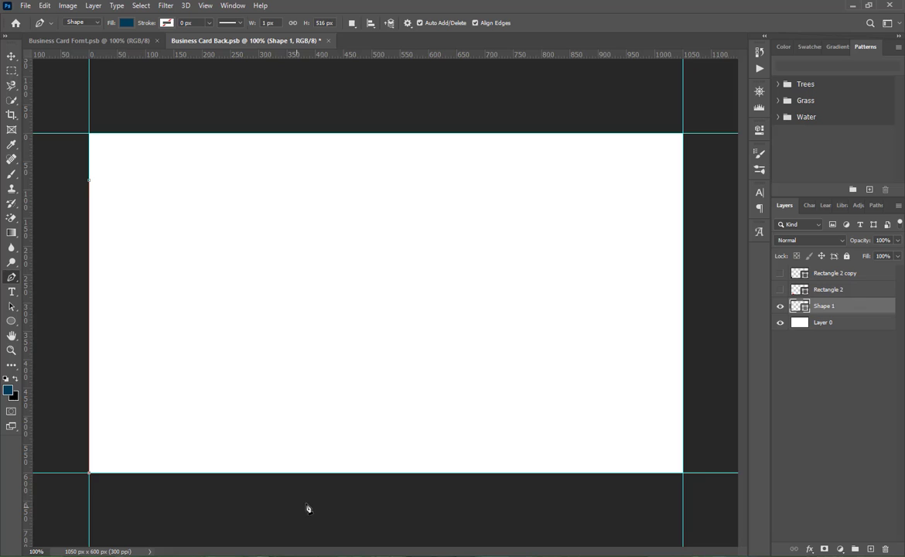
left_click(405, 473)
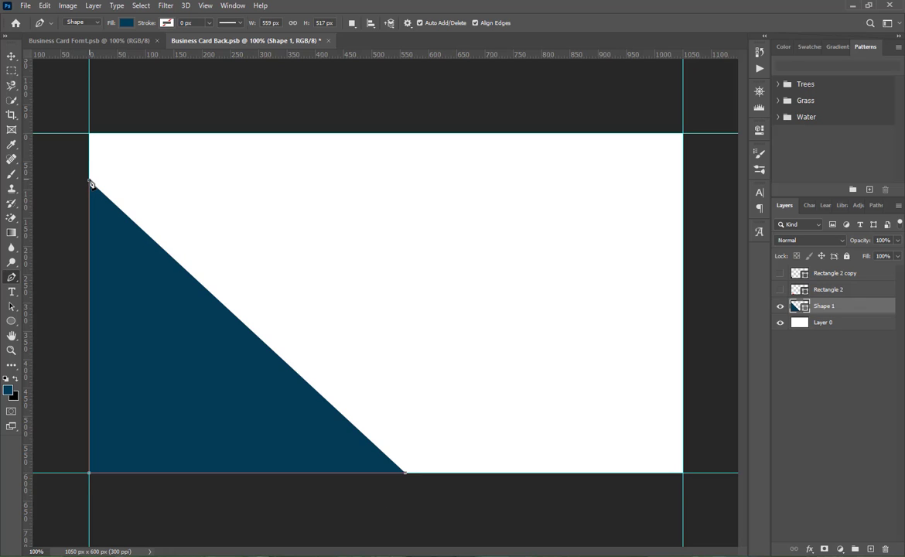
left_click(90, 182)
Step: Set the triangle's fill colour to red ff0000
double_click(803, 307)
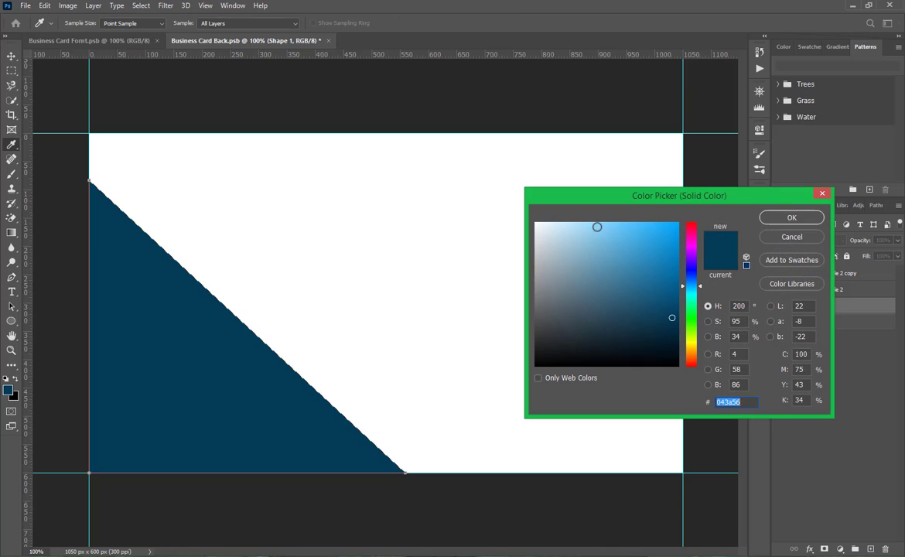
type("00a8ff")
left_click_drag(692, 238, 697, 175)
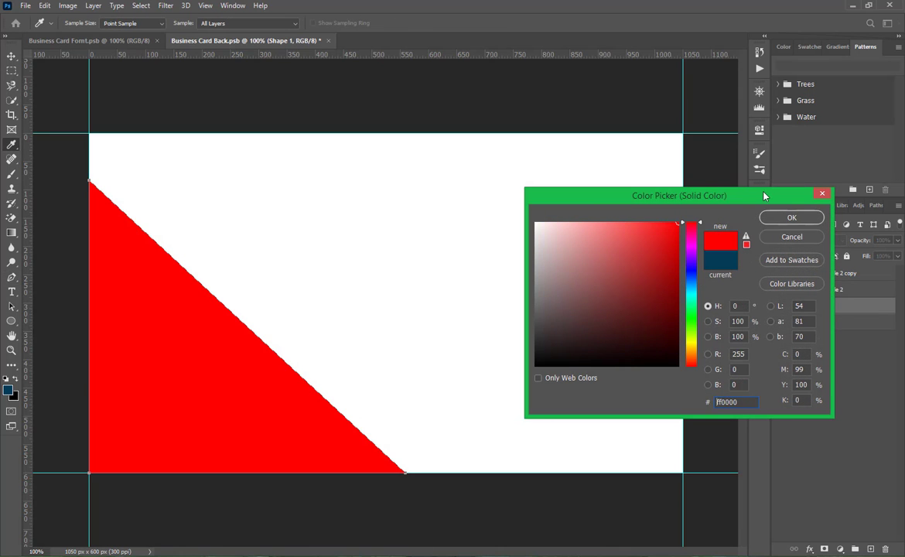
left_click(791, 218)
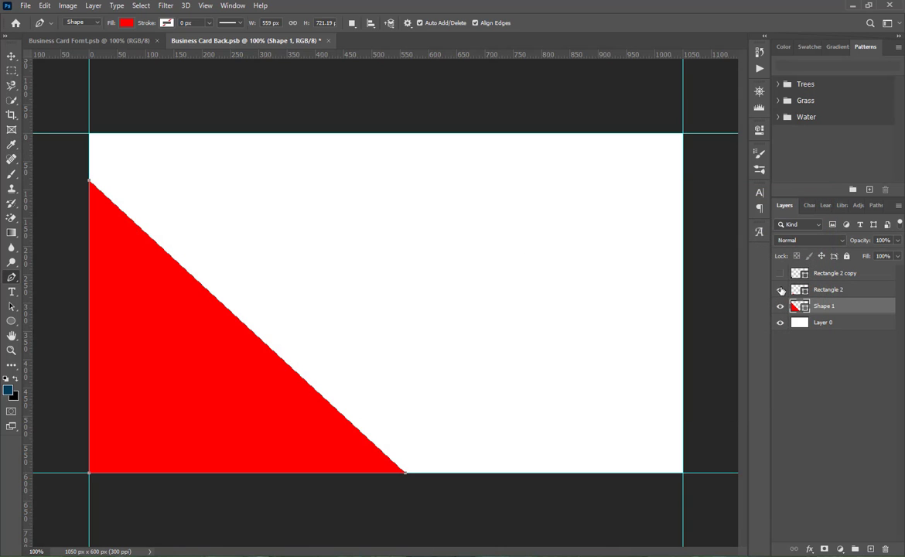
Step: Reveal Rectangle 2 and Rectangle 2 copy and move both stripes onto the card near the triangle's diagonal edge
left_click(830, 292)
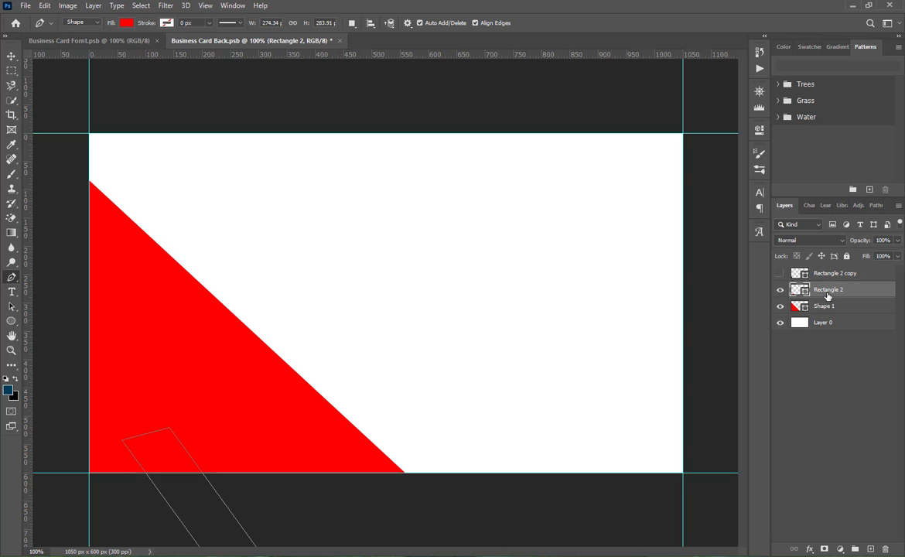
key("v")
left_click_drag(209, 509, 390, 323)
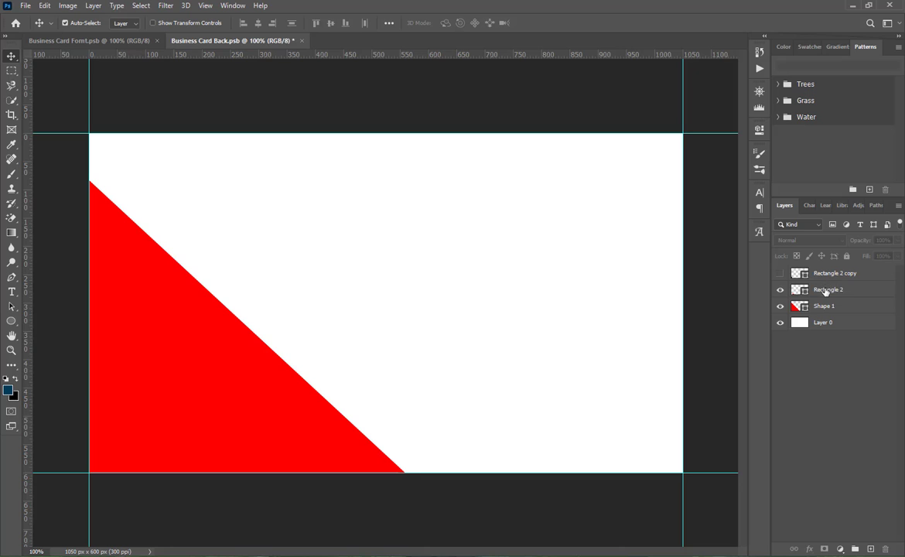
left_click(825, 289)
key("ctrl+t")
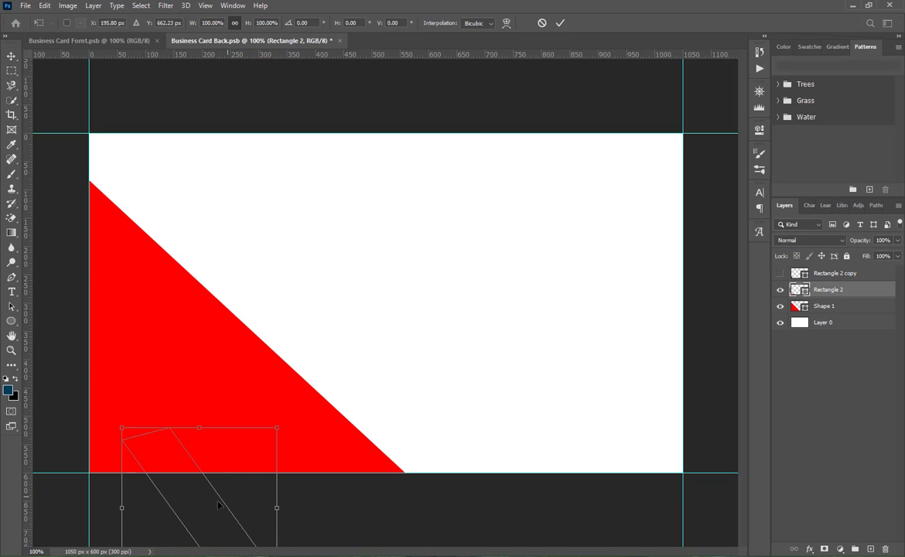
left_click_drag(198, 458, 302, 305)
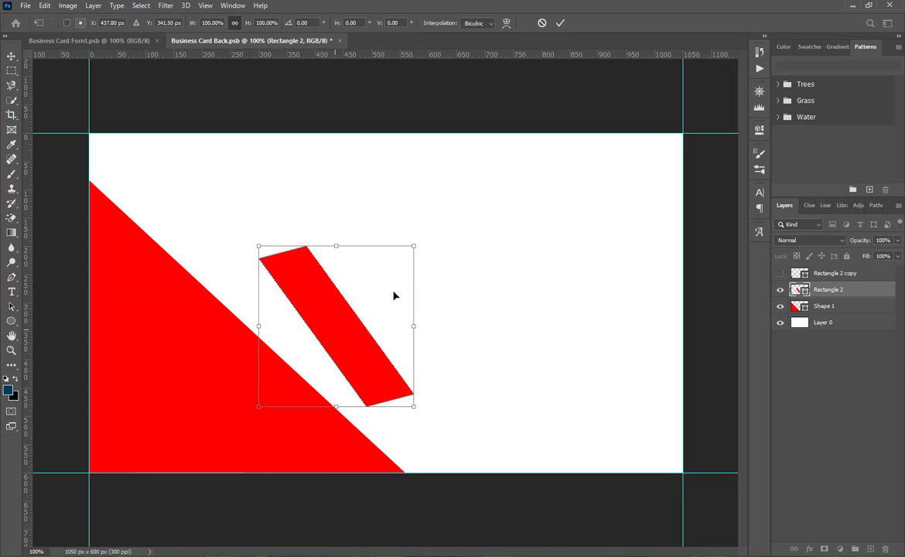
left_click(561, 23)
left_click(780, 274)
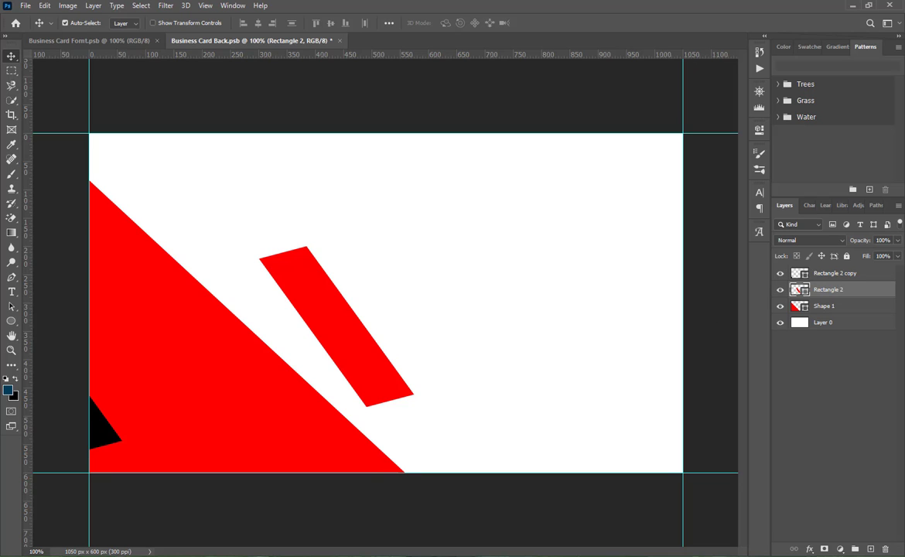
left_click_drag(104, 438, 233, 336)
Step: Rotate the red Rectangle 2 stripe by about -11.15° and position it alongside the triangle's diagonal edge
left_click_drag(324, 315, 335, 347)
key("ctrl+t")
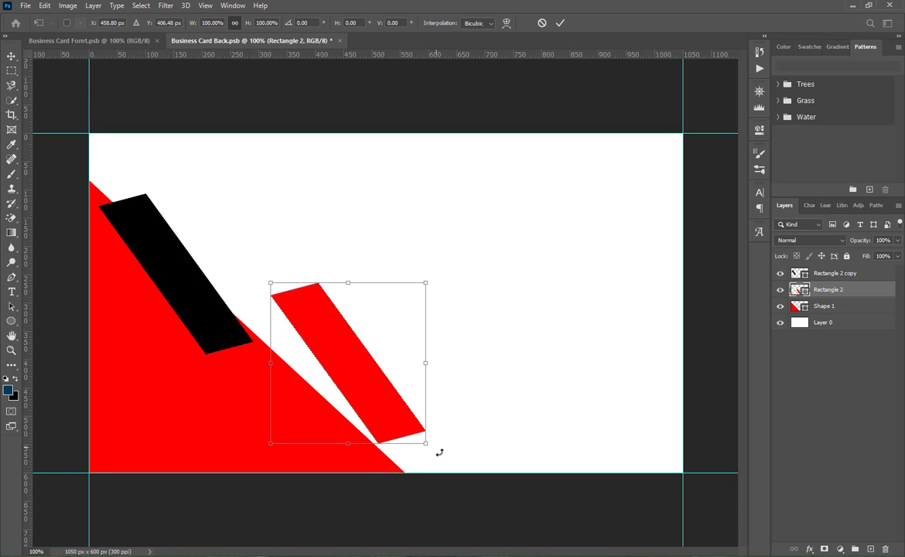
left_click_drag(439, 449, 449, 429)
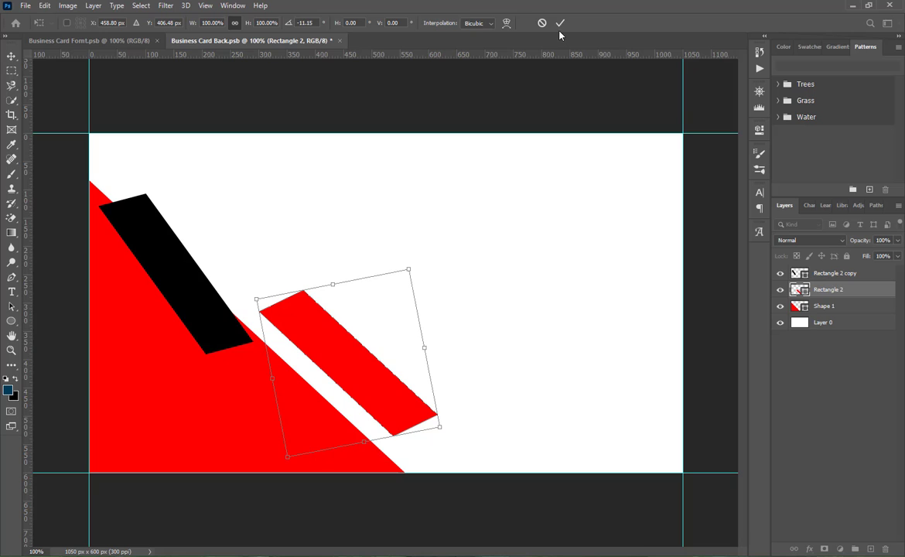
left_click(560, 23)
left_click_drag(327, 353, 314, 361)
Step: Delete the black stripe and duplicate the rotated red stripe to the upper part of the triangle's diagonal edge
left_click(199, 343)
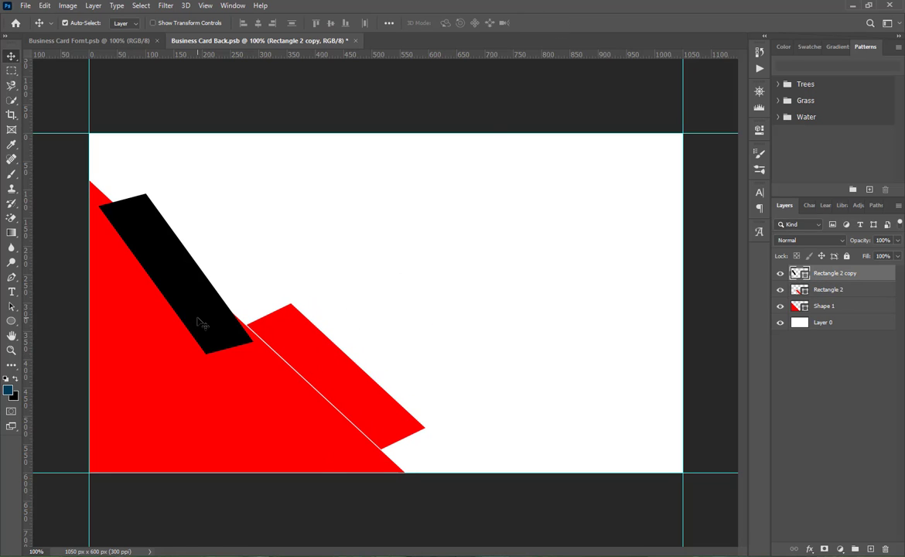
key("Delete")
left_click_drag(310, 355, 164, 242)
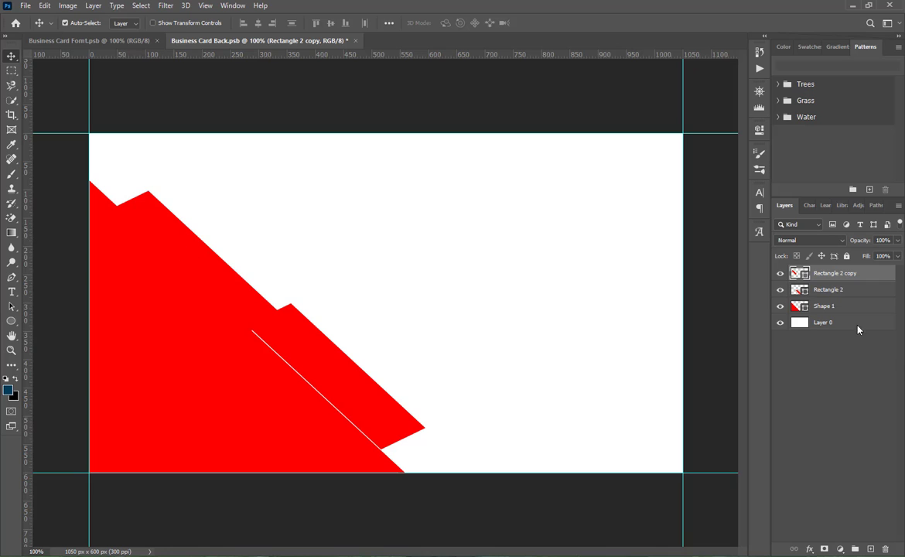
Step: Set the duplicated upper stripe's fill colour to black
double_click(806, 280)
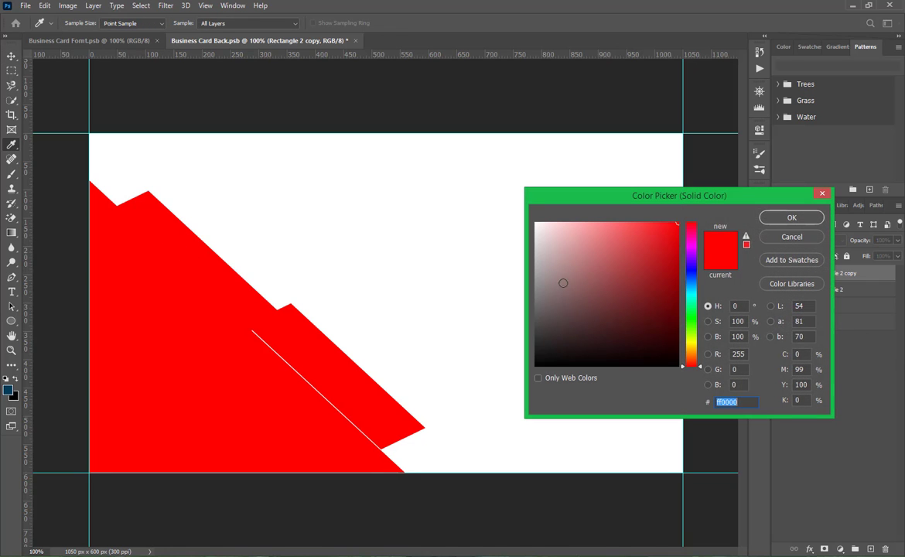
left_click_drag(563, 283, 516, 376)
left_click(782, 217)
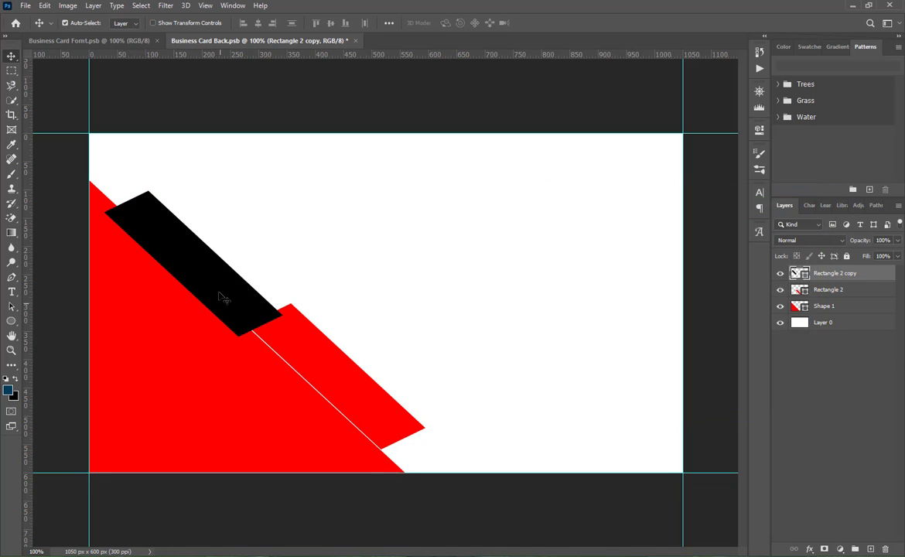
Step: Lower the black stripe slightly over the diagonal, shift the red stripe outward until their corners meet, and save the document
left_click_drag(220, 280, 217, 289)
left_click_drag(298, 345, 326, 338)
key("Down")
key("Down")
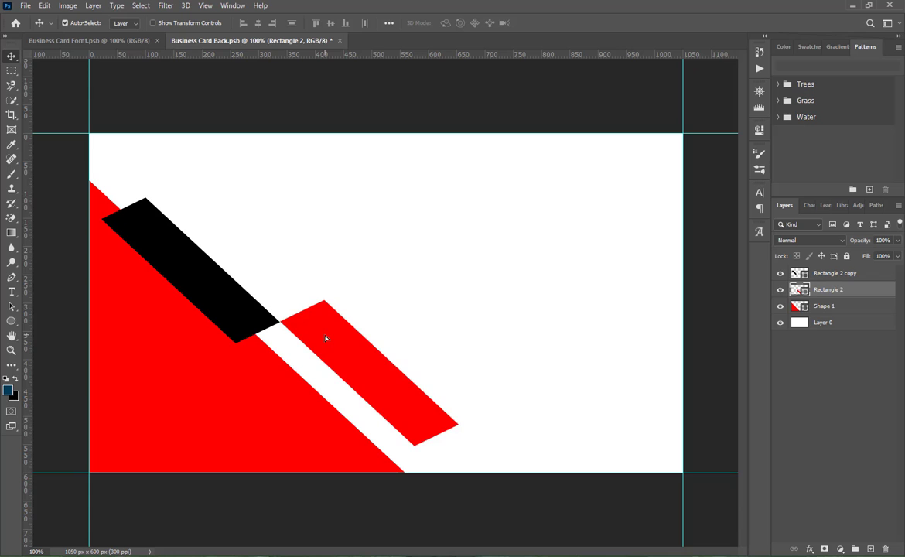
key("ctrl+s")
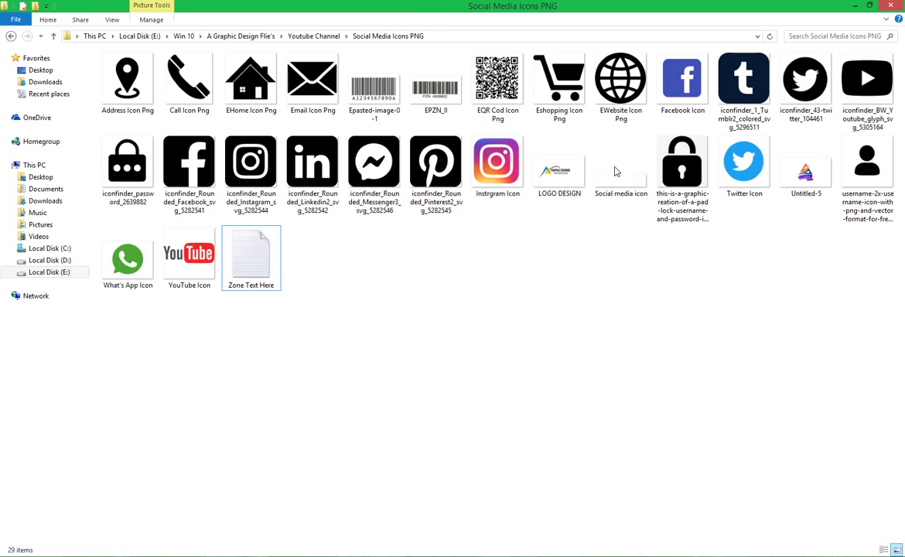
Step: Place the LOGO DESIGN image from the Social Media Icons PNG folder, scaled to 10.66%, in the white area above the red stripe
left_click_drag(560, 166, 445, 268)
key("Return")
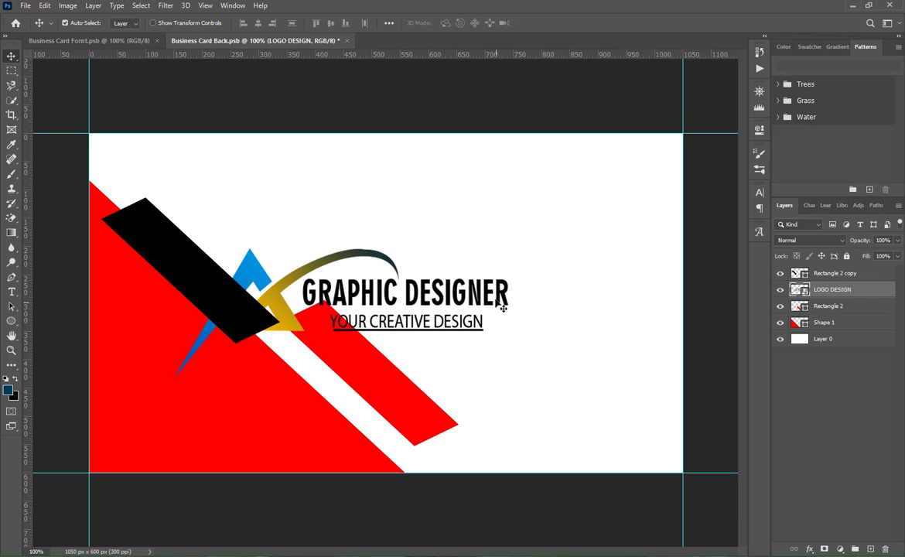
key("ctrl+t")
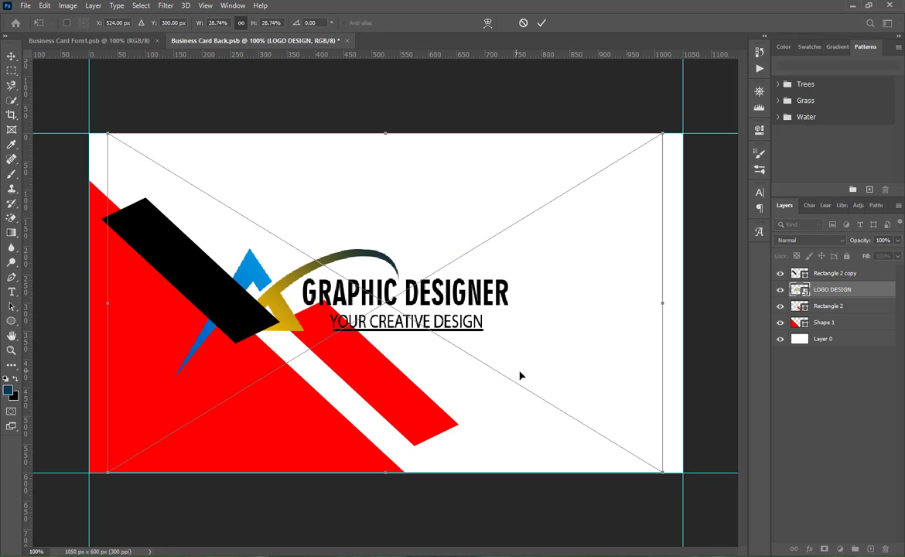
left_click_drag(663, 133, 492, 245)
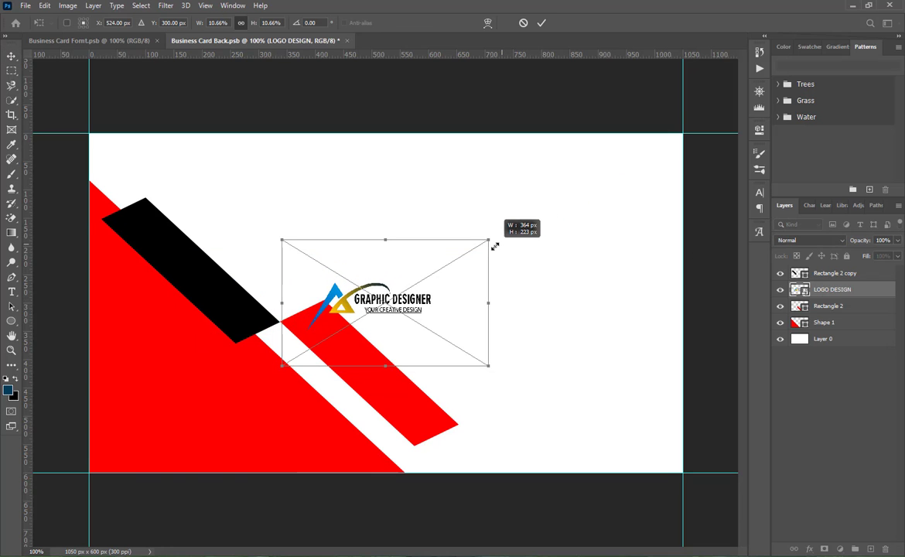
left_click_drag(368, 301, 436, 206)
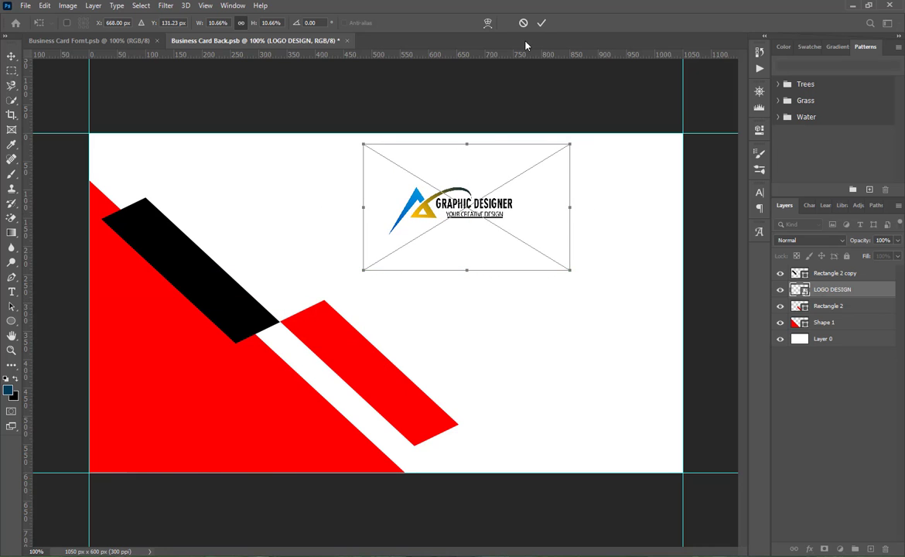
left_click(541, 22)
Step: Open the logo layer's blending options, try a Drop Shadow, and enable a Stroke effect instead
right_click(838, 289)
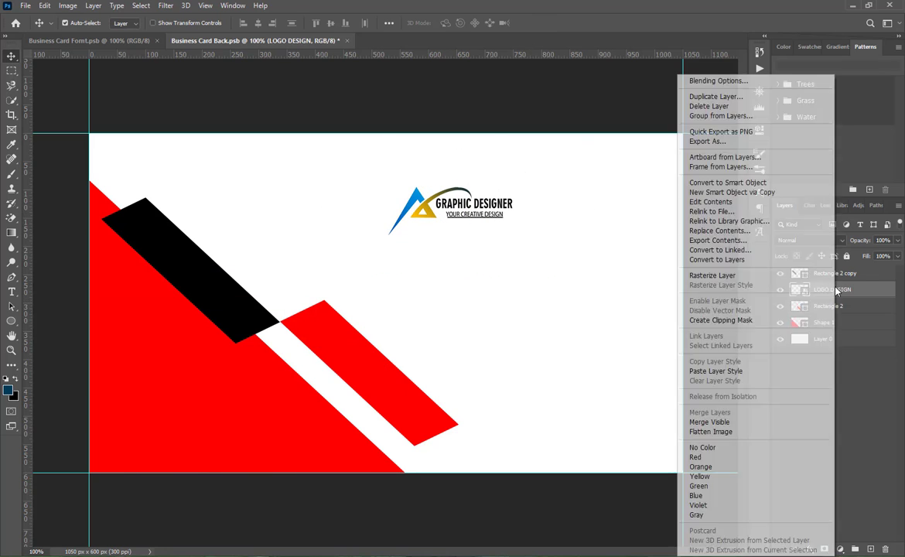
left_click(720, 80)
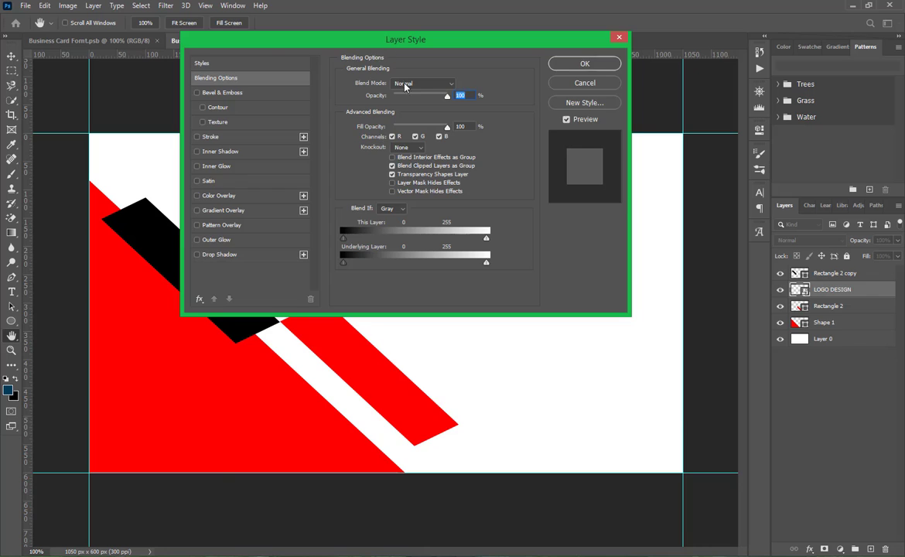
left_click_drag(356, 39, 421, 257)
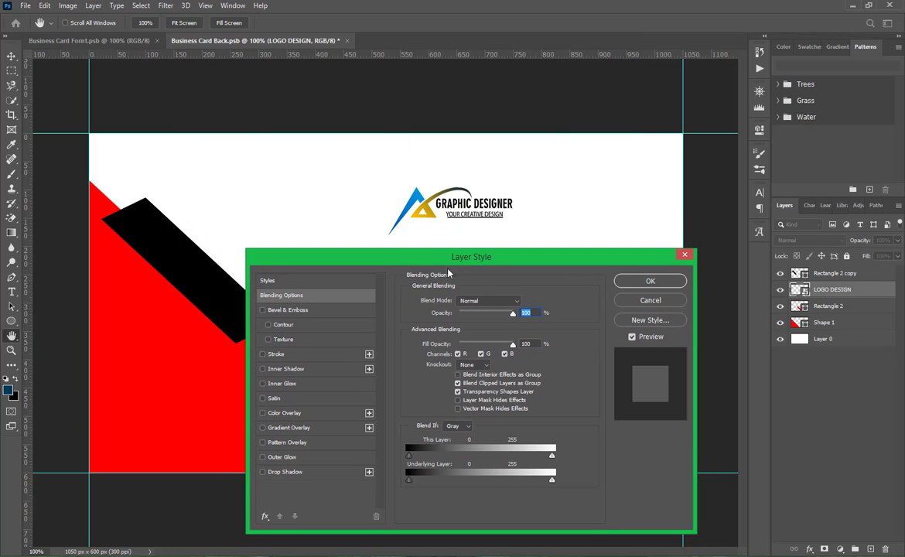
left_click(286, 472)
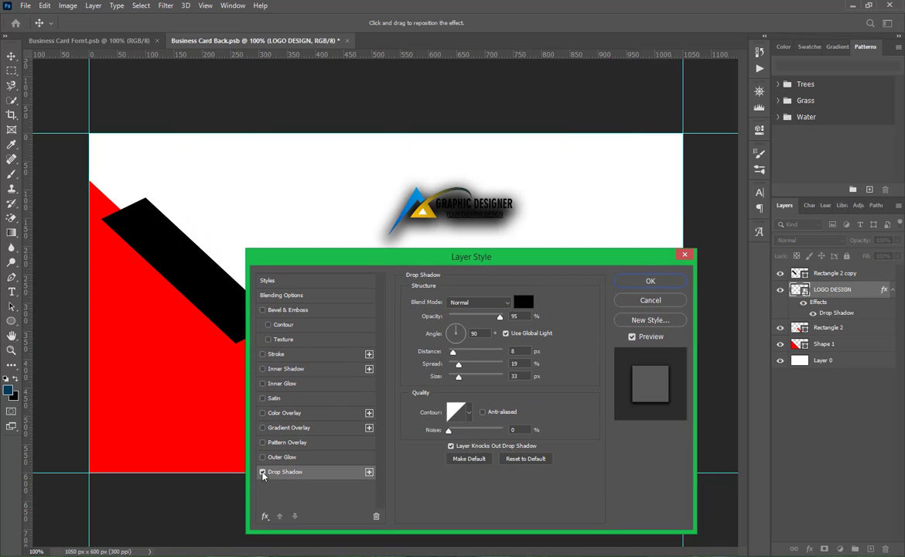
left_click(262, 472)
left_click(263, 354)
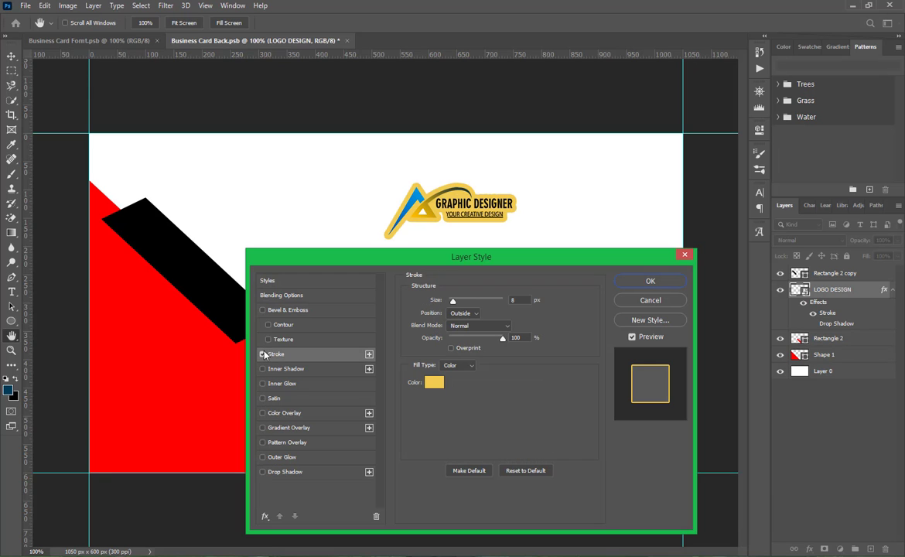
Step: Set the logo's stroke to the triangle's red ff0000 with a size of 2 px and apply the layer style
left_click(435, 384)
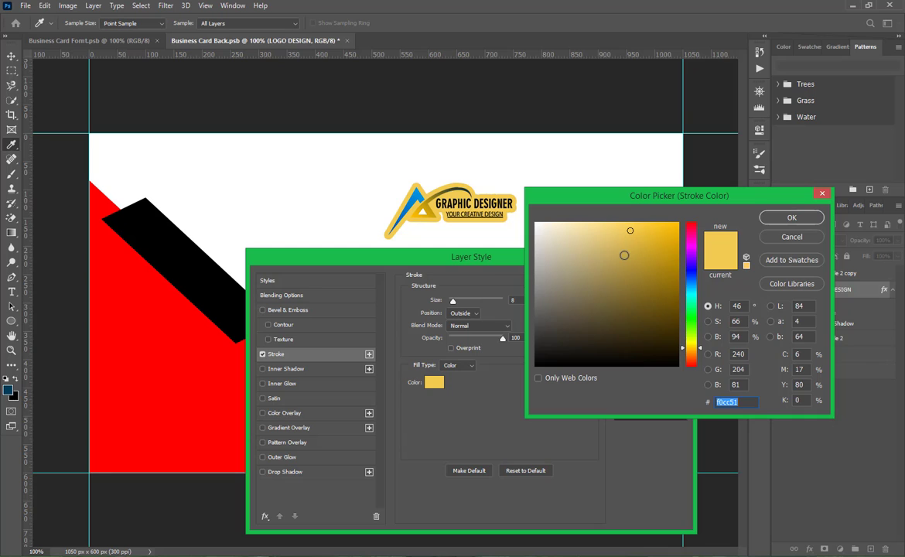
left_click(167, 236)
left_click(135, 341)
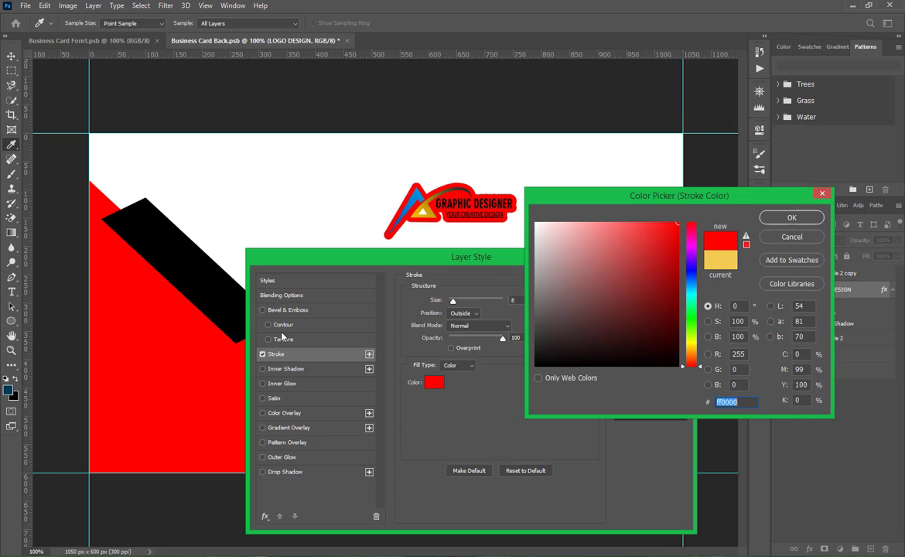
left_click(787, 218)
left_click_drag(454, 303, 450, 301)
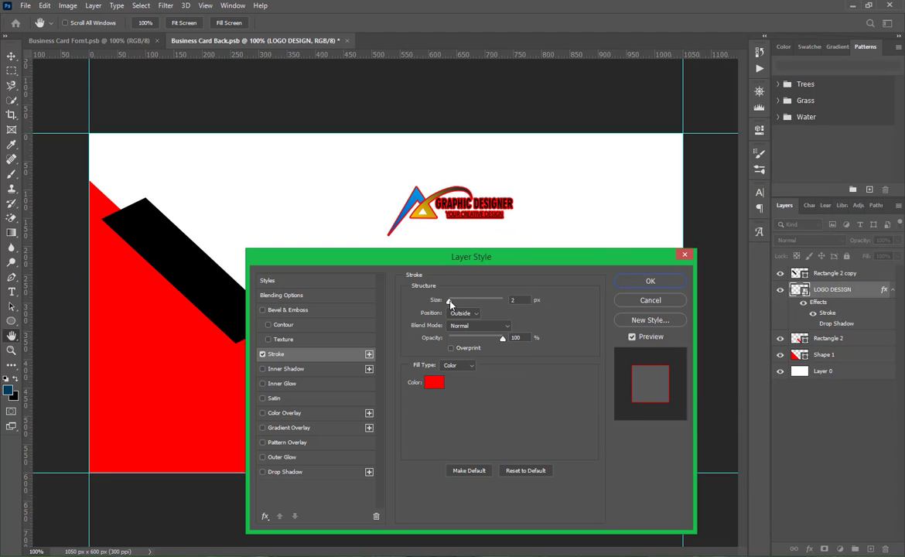
left_click(649, 282)
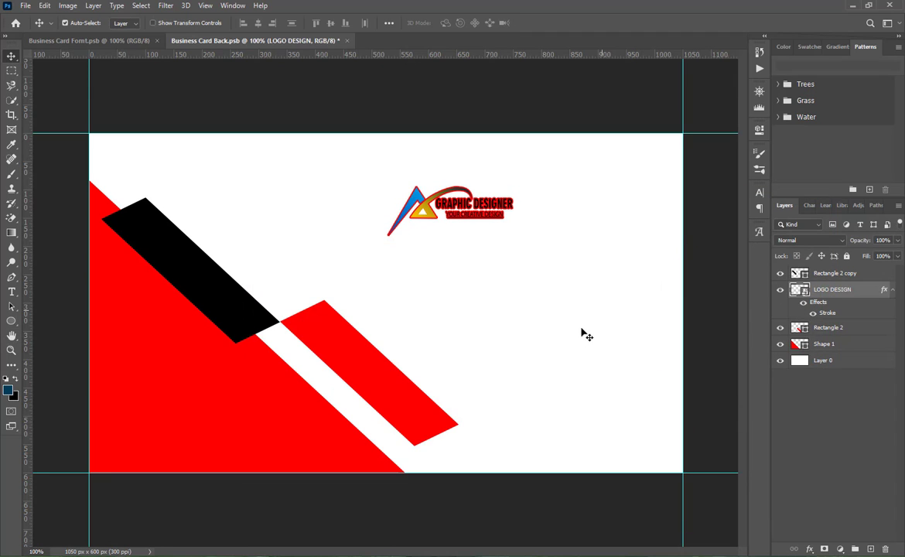
left_click(477, 205)
key("ctrl+t")
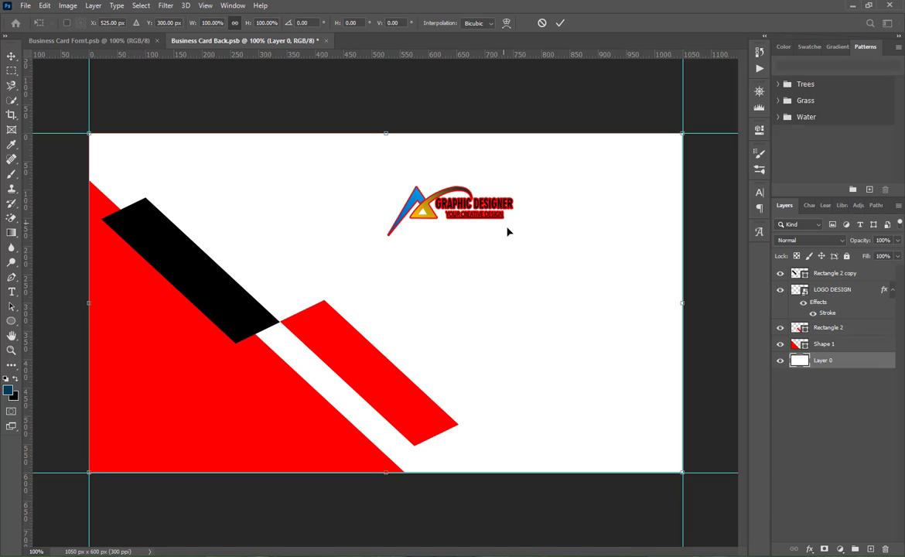
left_click(543, 23)
Step: Enlarge the logo to 13.41% with Free Transform and move it slightly down and to the right in the white area
left_click(495, 208, "ctrl")
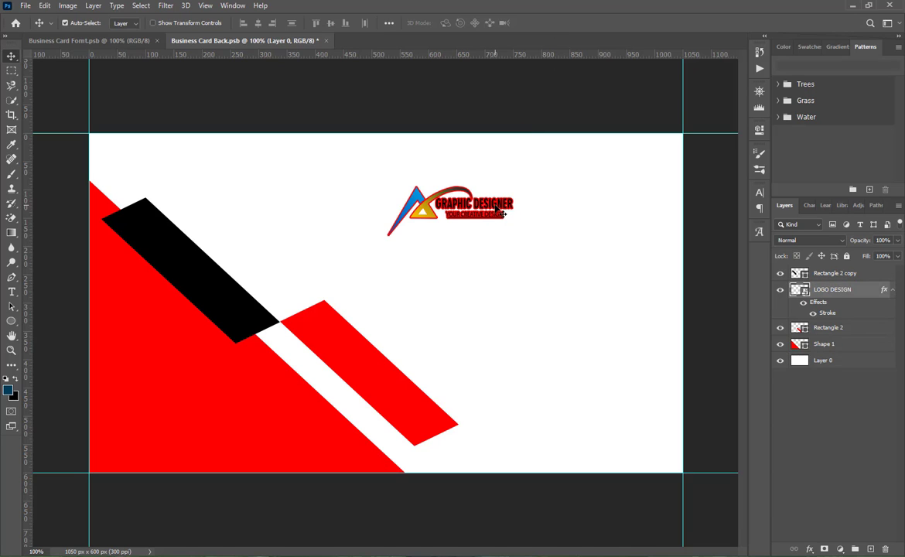
key("ctrl+t")
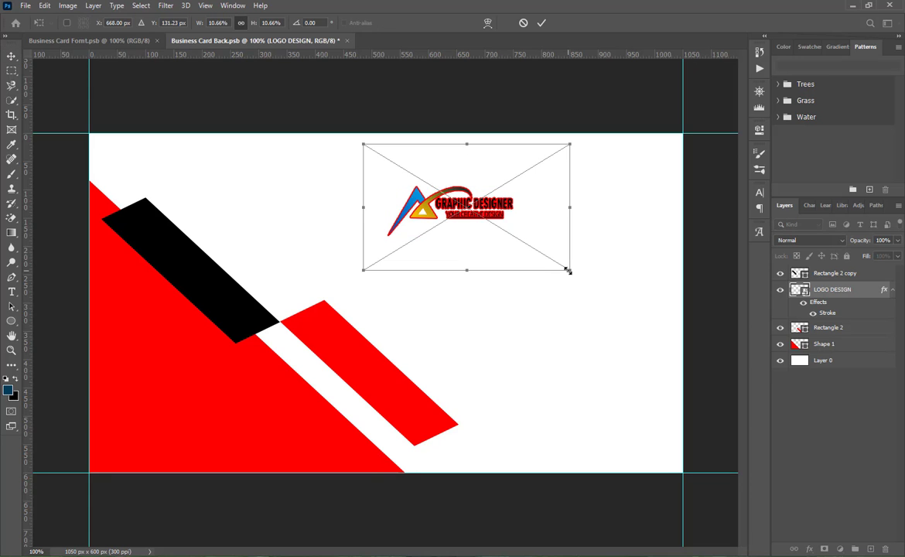
left_click_drag(569, 271, 594, 289)
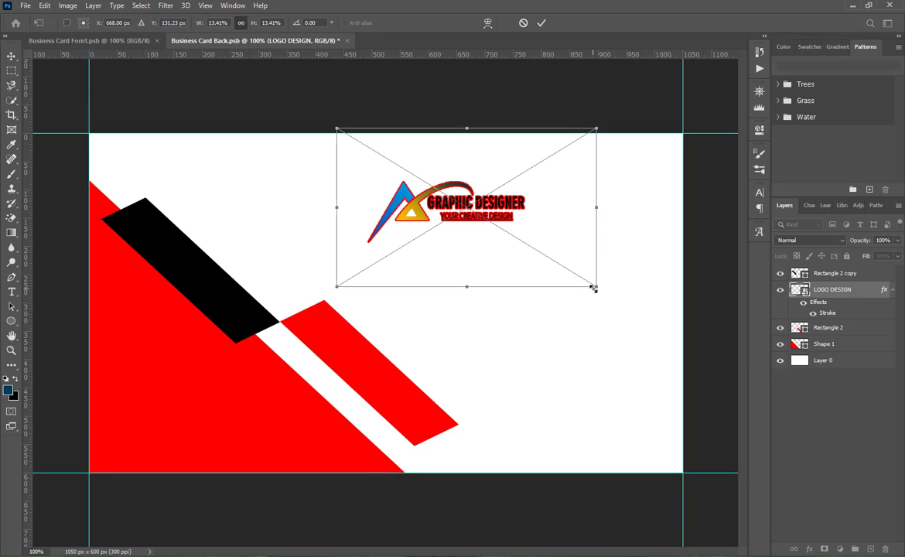
left_click(542, 23)
left_click_drag(486, 198, 525, 212)
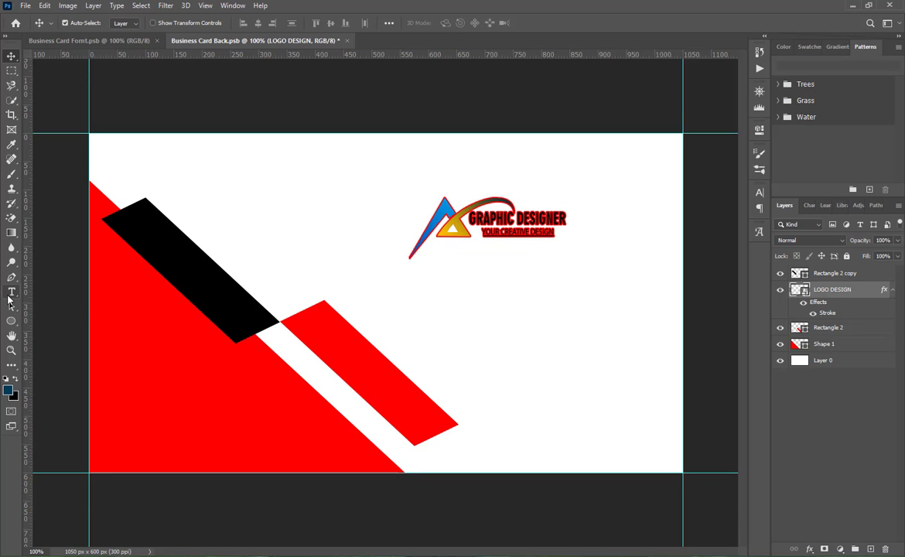
Step: Add the text ENTERPRISE NAME below the logo in Calibri Bold, 7 pt
left_click(10, 294)
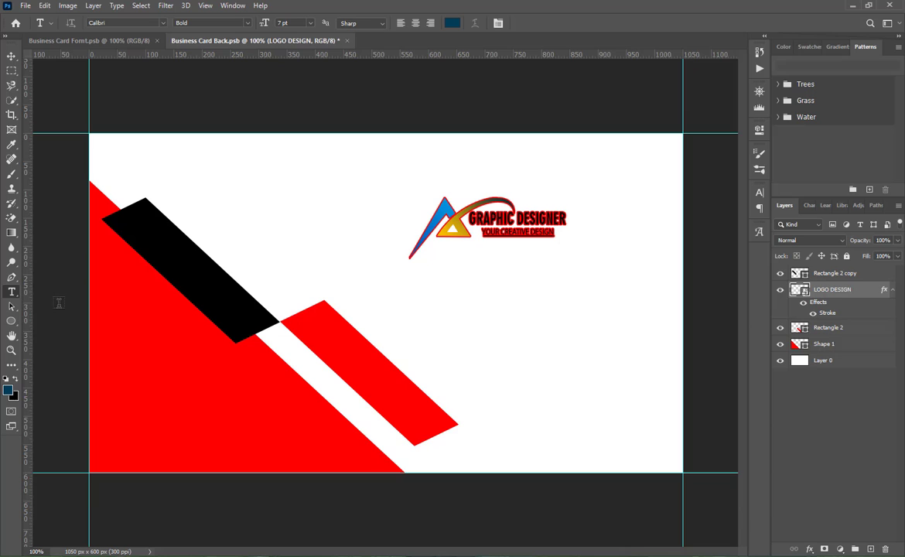
left_click(425, 271)
type("EN")
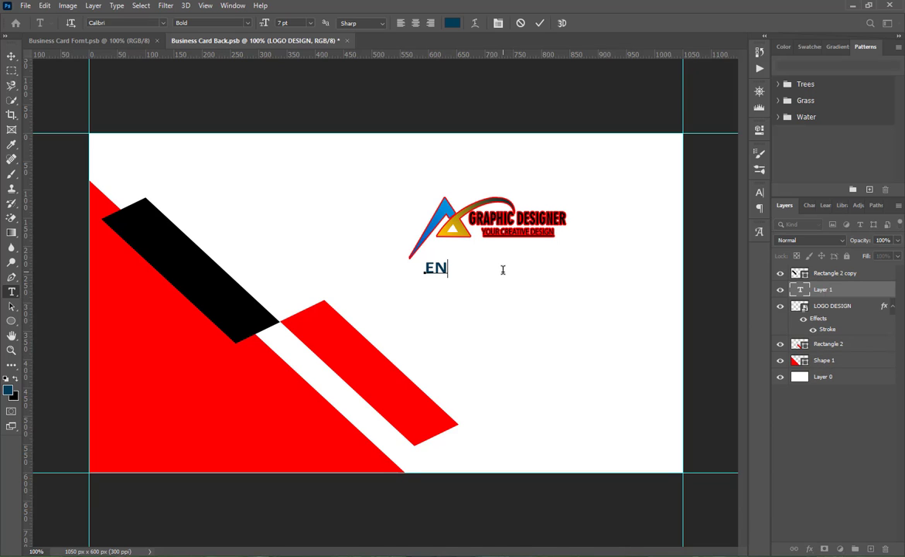
type("TERPRISE NAME")
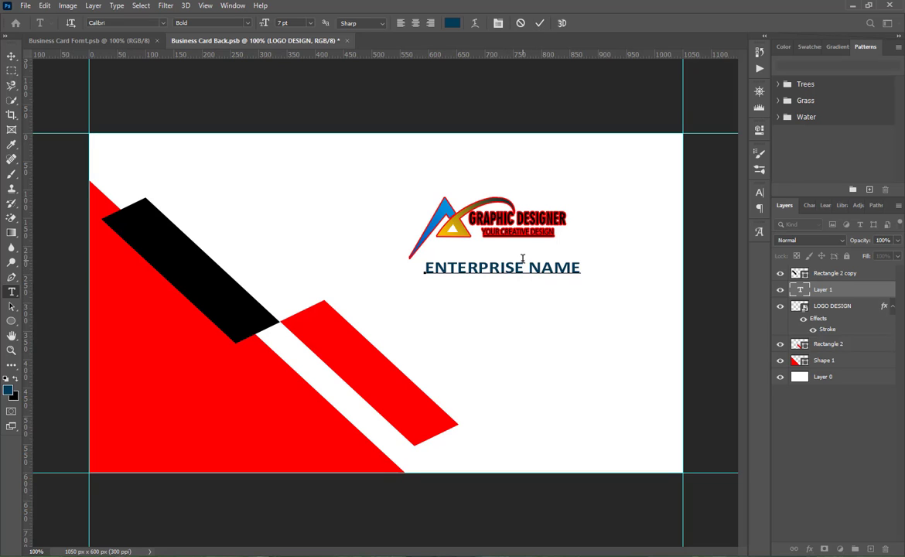
Step: Recolor the whole ENTERPRISE NAME text black and commit it
triple_click(520, 268)
left_click(452, 24)
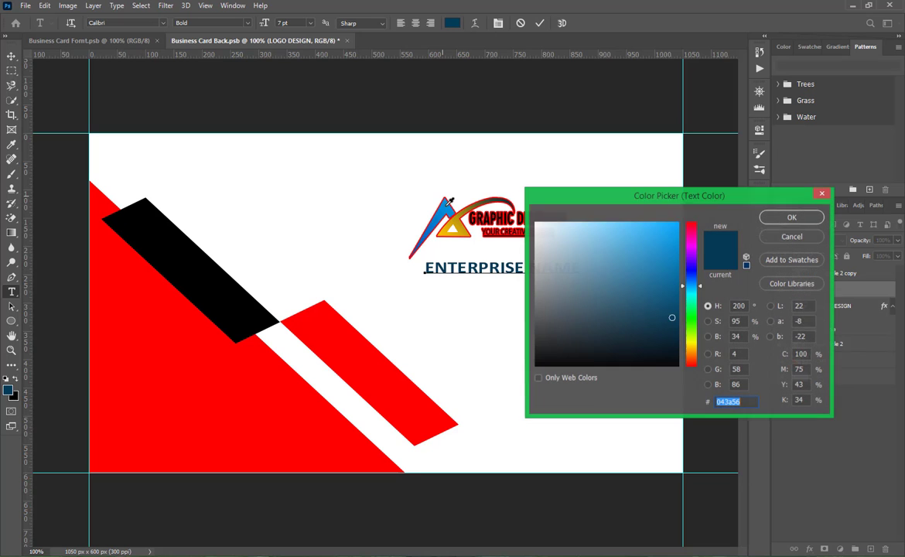
left_click(536, 365)
left_click(792, 218)
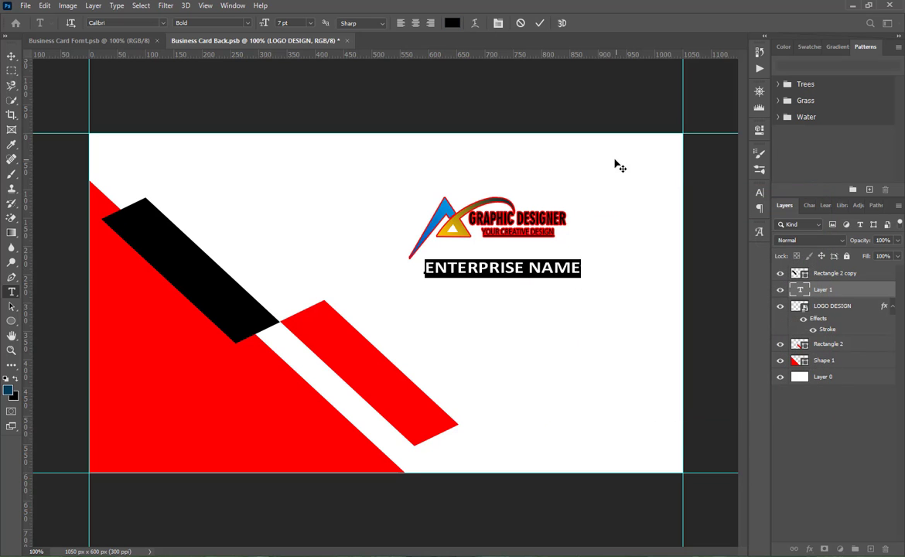
key("ctrl+Return")
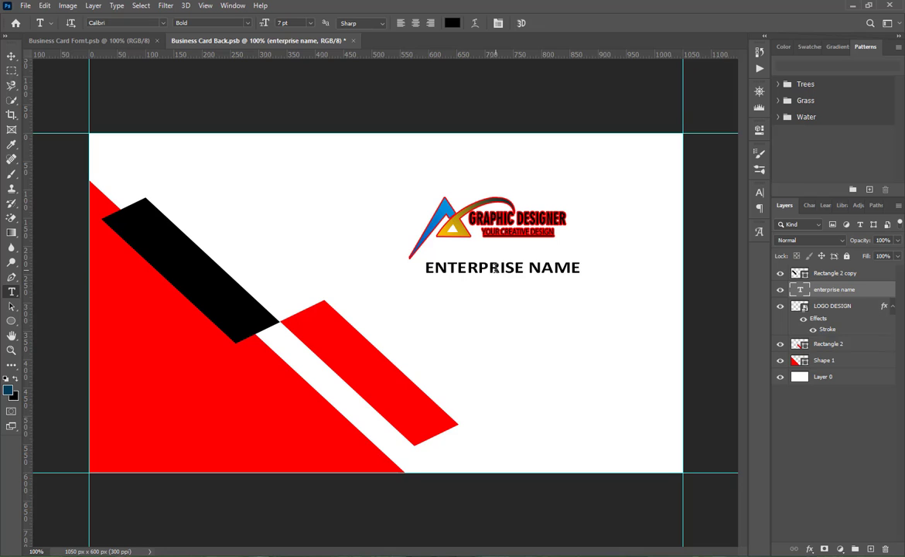
Step: Move ENTERPRISE NAME up directly under the logo, duplicate it below, and change the copy's text to YOUR BUSINESS NAME
key("v")
mouse_move(508, 273)
left_mouse_down()
mouse_move(511, 251)
mouse_move(513, 277)
left_mouse_up()
double_click(513, 275)
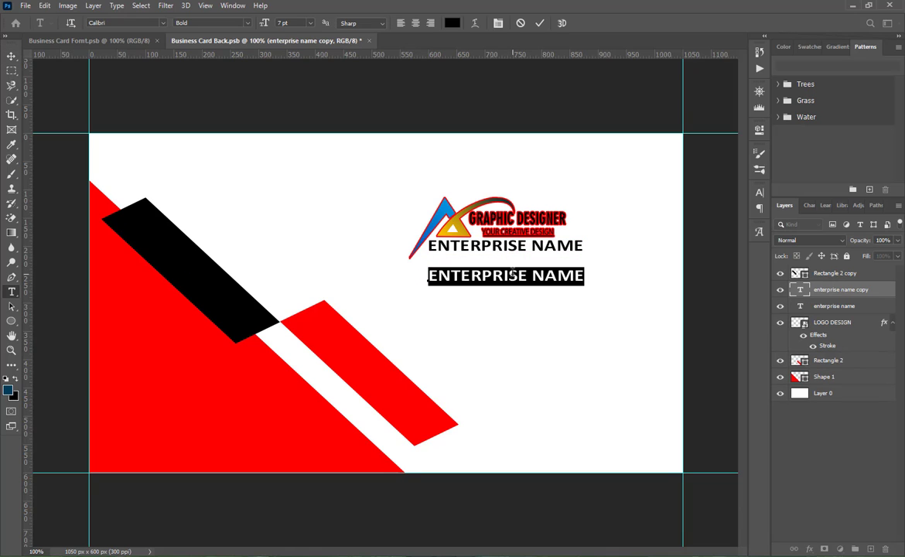
type("YOUR")
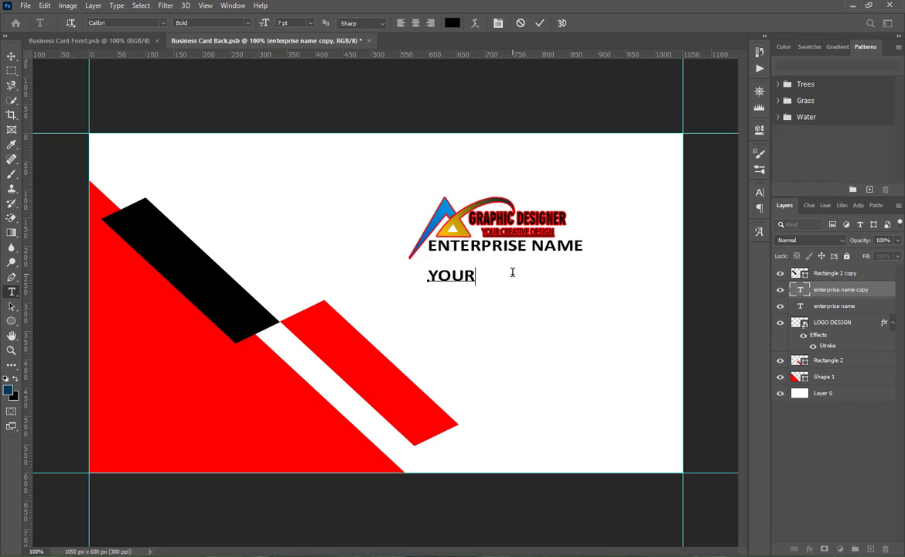
type(" BUSINESS NAME")
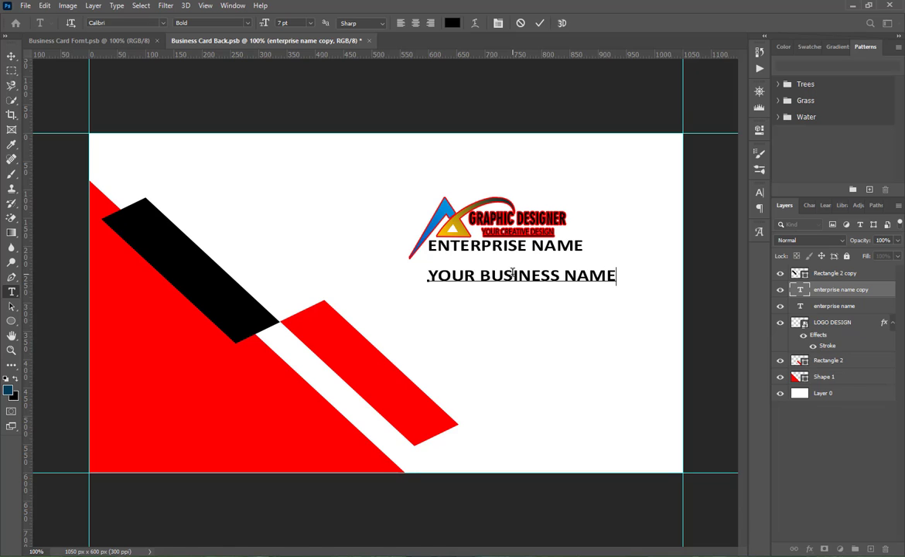
Step: Try the Light font style on YOUR BUSINESS NAME, set it to Regular instead, and commit the text
key("ctrl+a")
left_click(759, 191)
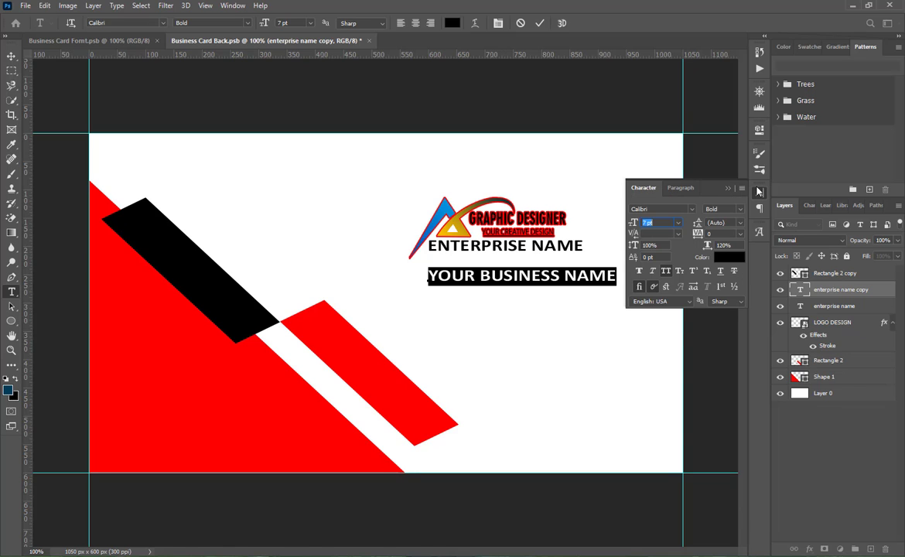
left_click(739, 209)
left_click(747, 222)
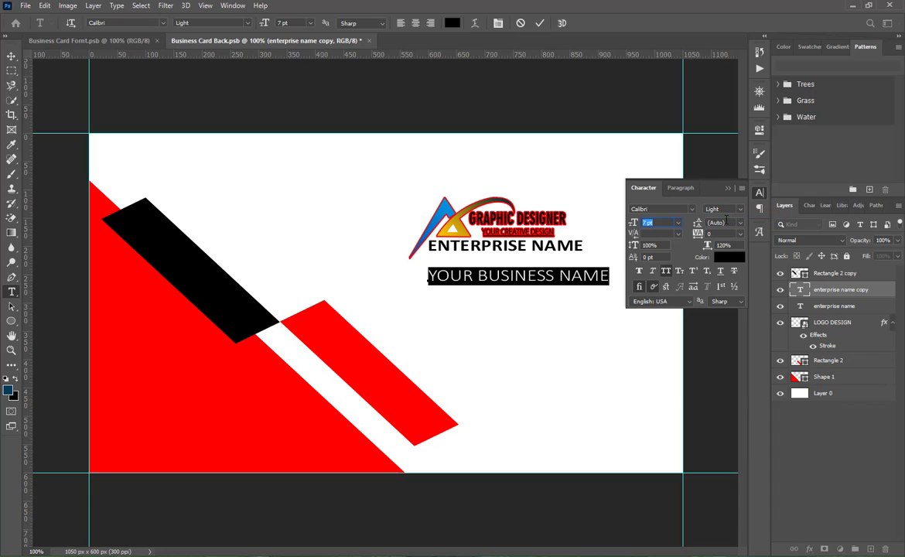
left_click(739, 210)
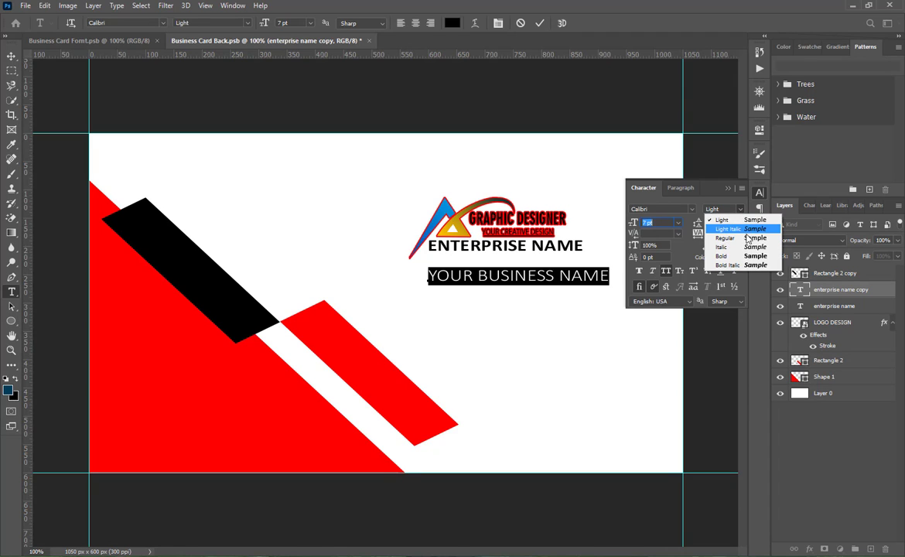
left_click(748, 239)
left_click(729, 189)
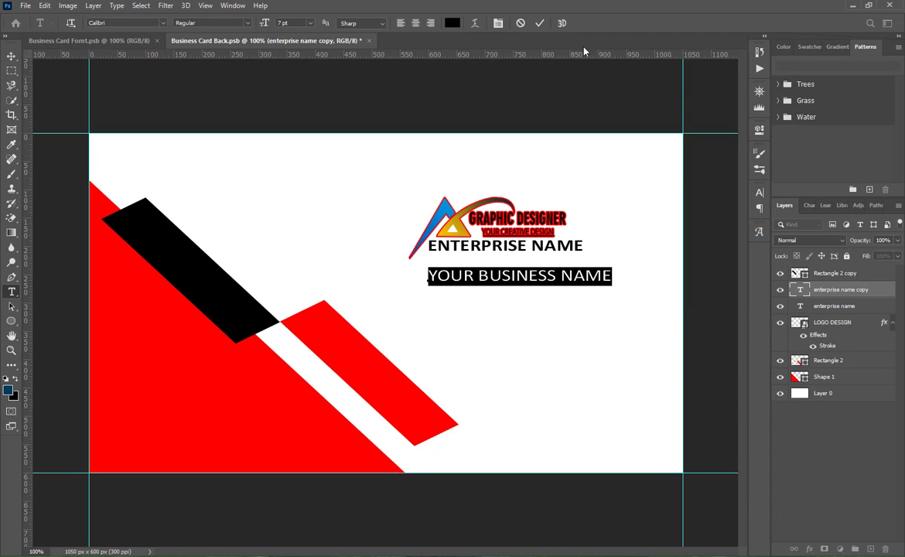
left_click(540, 23)
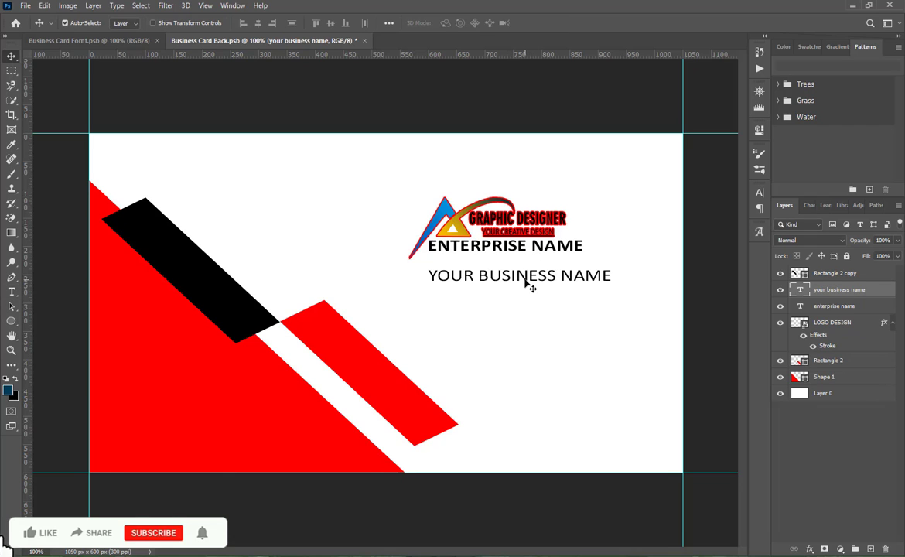
Step: Nudge YOUR BUSINESS NAME upward until it sits close beneath ENTERPRISE NAME
key("Up")
key("Up")
key("Up")
key("Up")
key("Up")
key("Up")
key("Up")
key("Up")
key("Up")
key("Up")
key("Up")
key("Up")
key("Up")
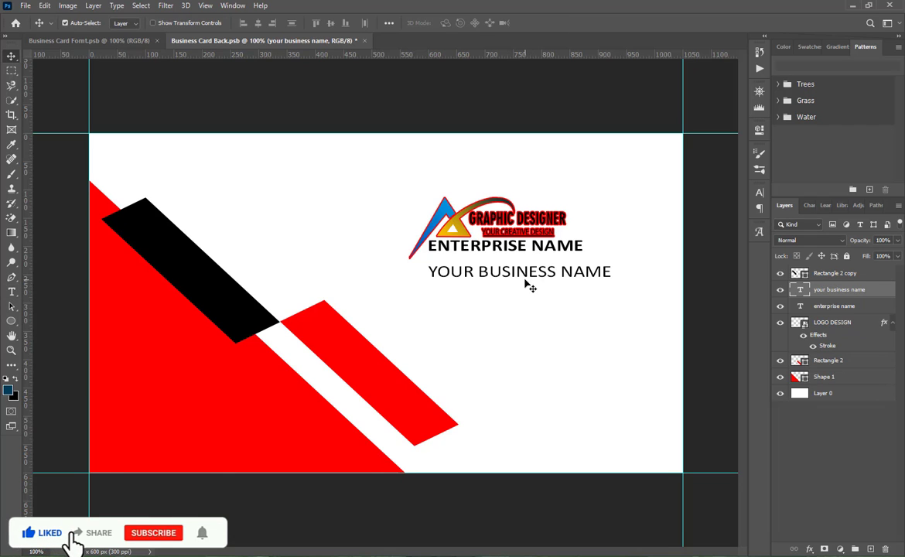
key("Up")
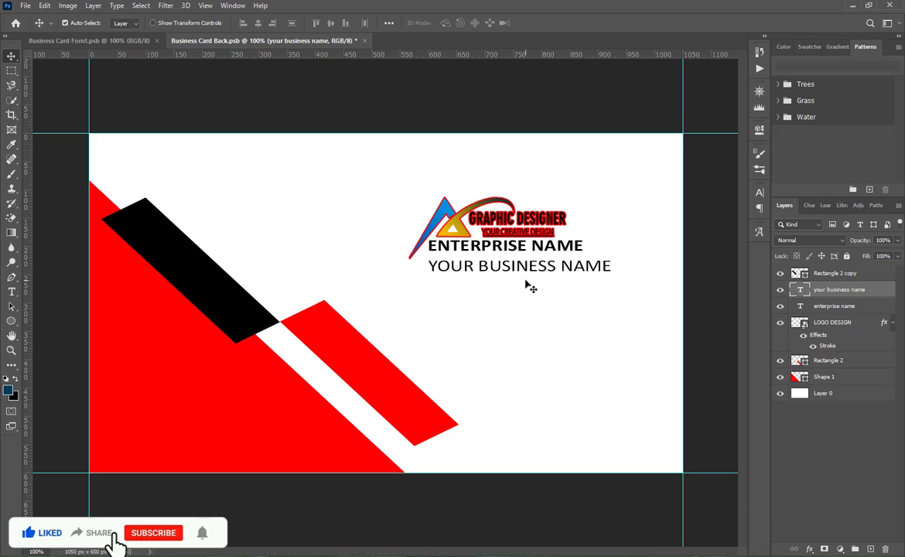
Step: Move the logo and both text lines together down to the middle of the card's height, deselect them, and save the document
left_click(893, 324)
left_click(832, 322)
key("ctrl+0")
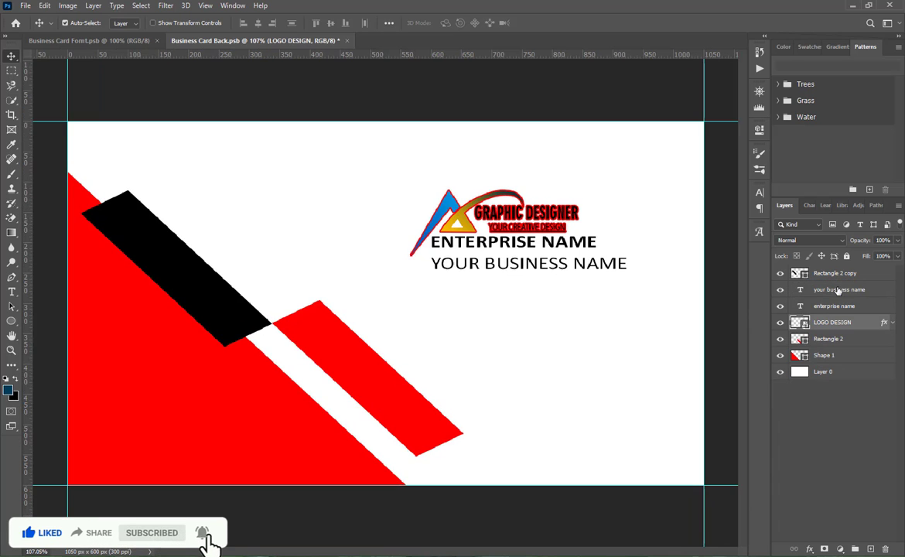
left_click(838, 291, "shift")
left_click_drag(522, 222, 508, 277)
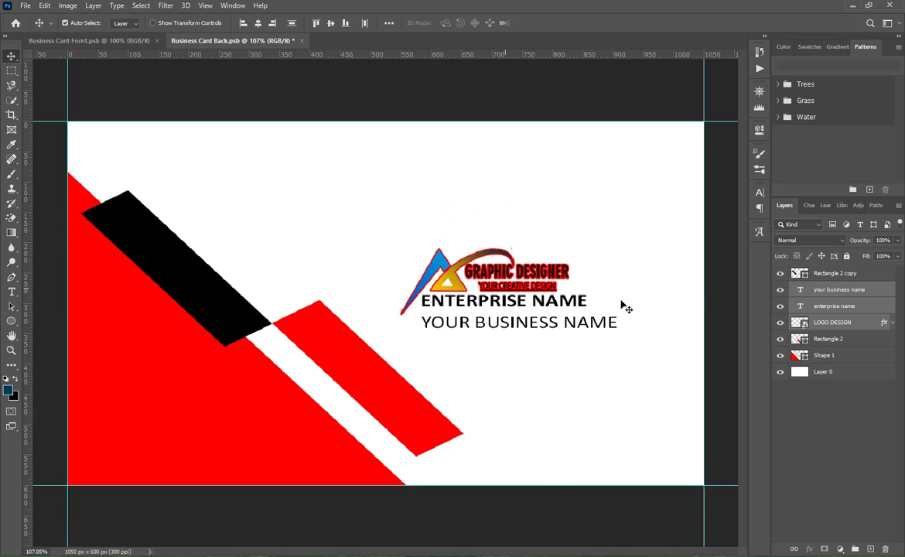
left_click(843, 447)
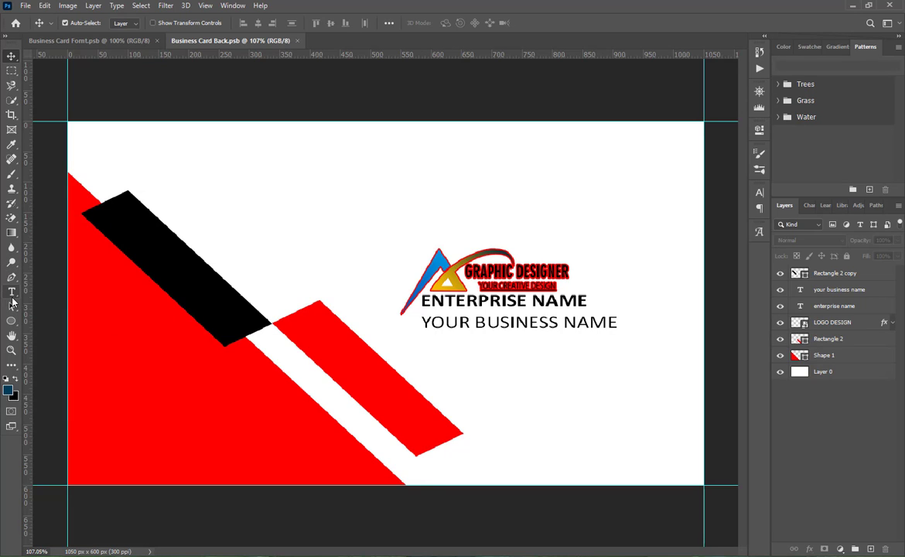
Step: Draw a triangle of about 249 x 257 px with the Pen tool in the card's upper-right corner
left_click(11, 277)
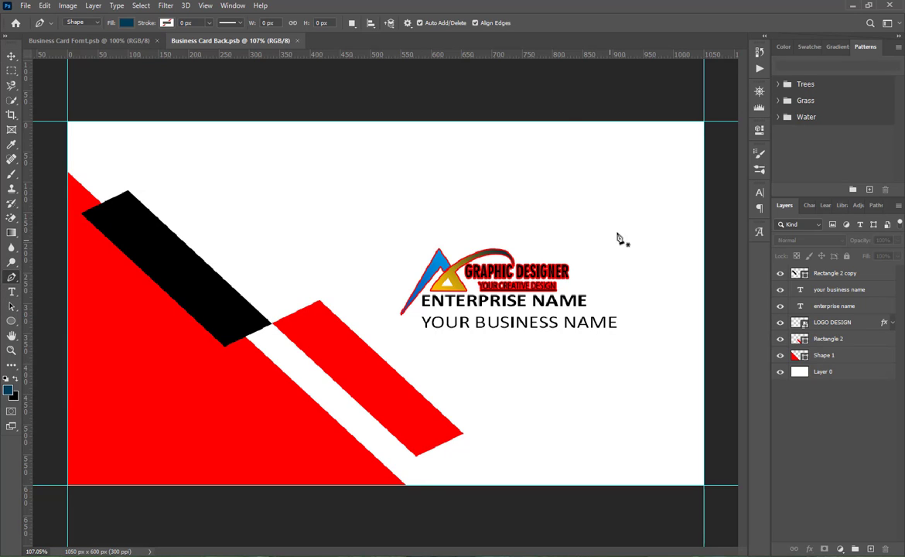
left_click(552, 121)
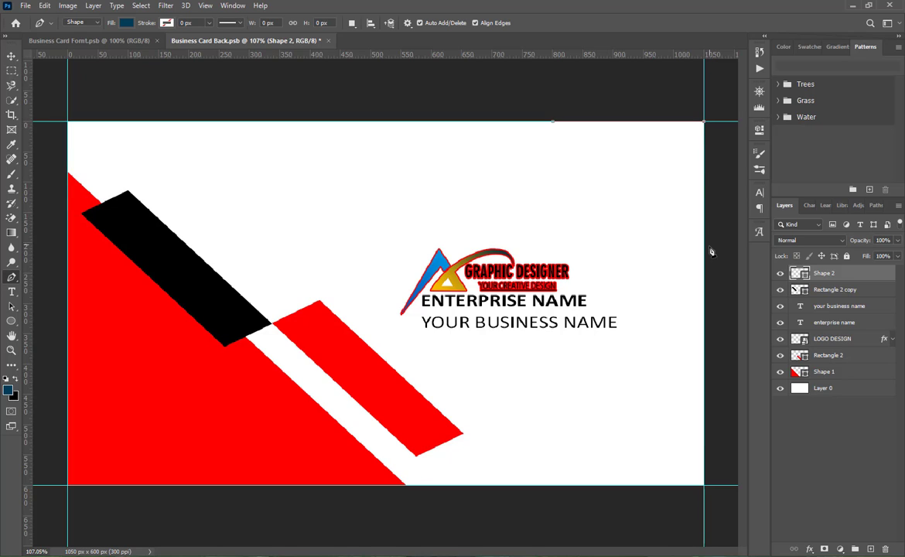
left_click(704, 277)
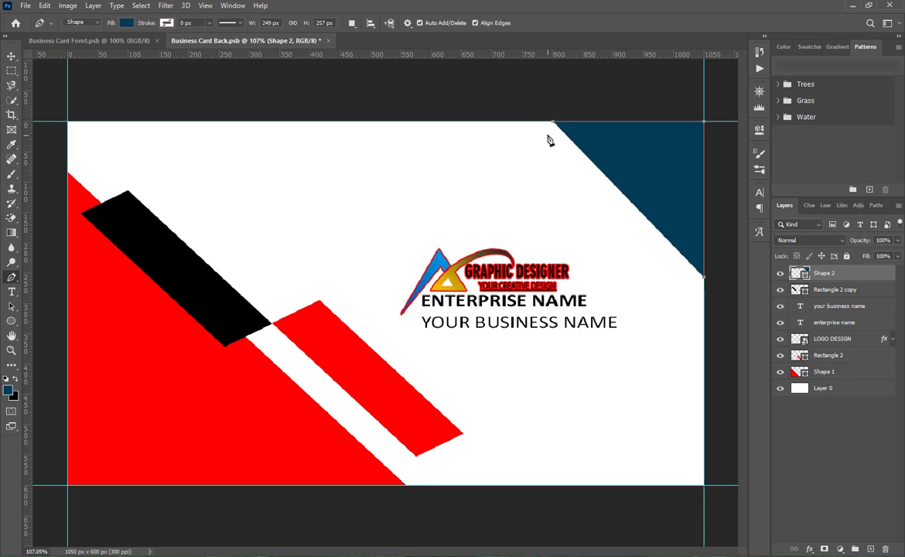
Step: Fill the corner triangle with red ff0000 sampled from the large red triangle
double_click(805, 277)
left_click_drag(560, 284, 694, 225)
left_click(232, 400)
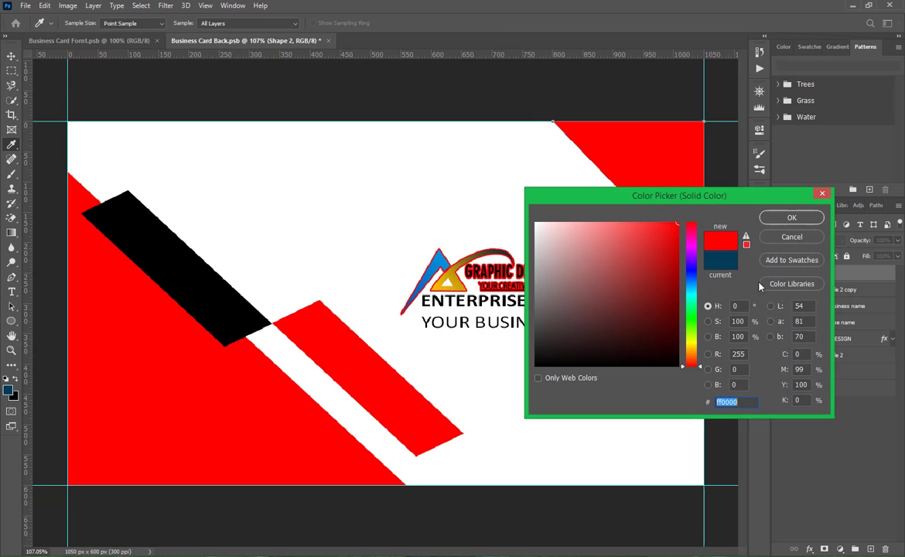
left_click(792, 217)
Step: Move the Shape 2 layer between the LOGO DESIGN and Rectangle 2 layers
left_click(836, 394)
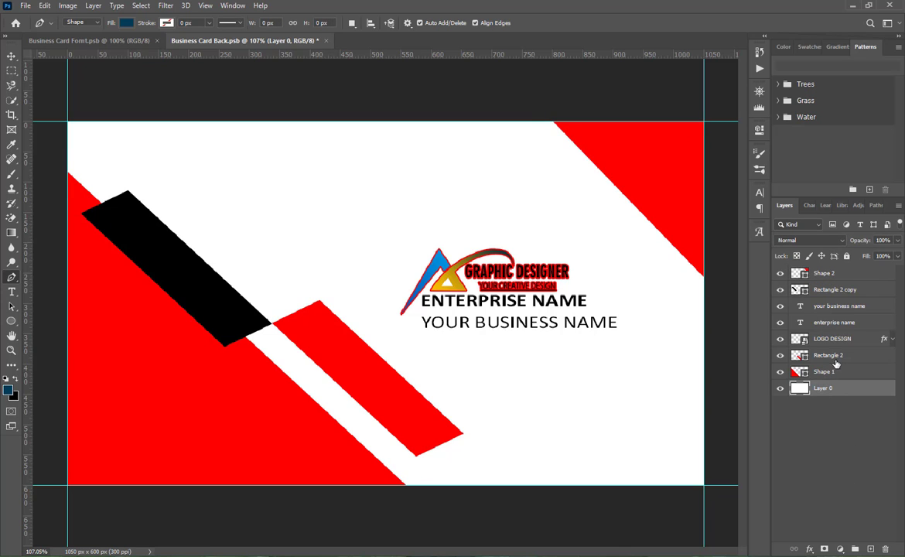
left_click(834, 339, "shift")
left_click(827, 387)
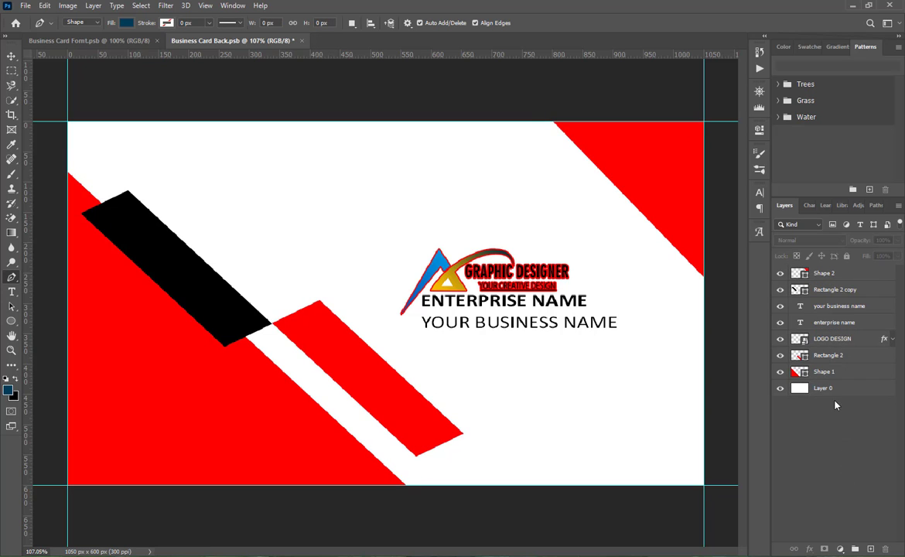
left_click(827, 355, "shift")
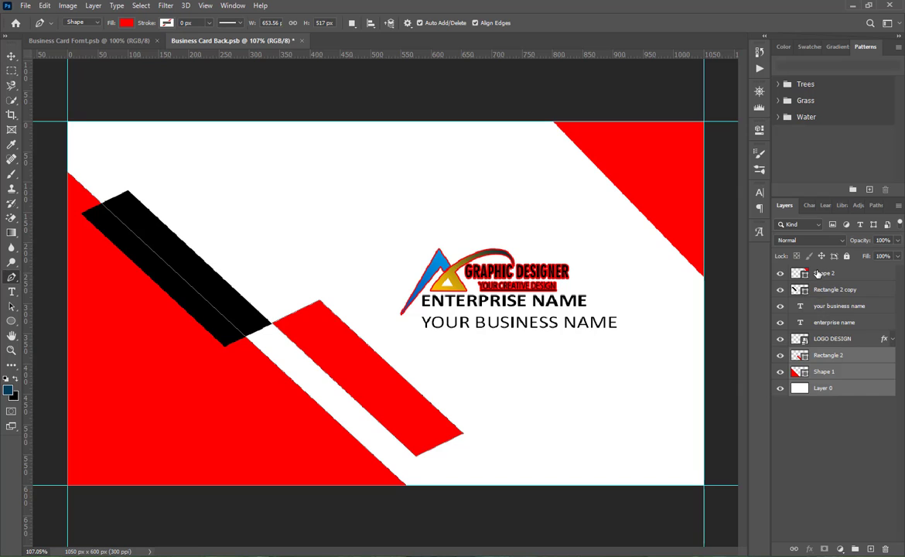
left_click_drag(818, 274, 805, 346)
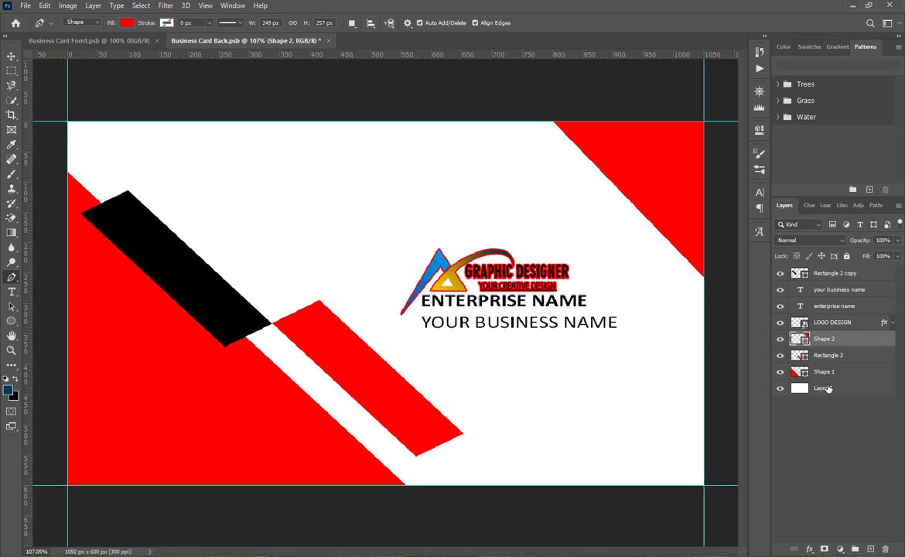
Step: Group Shape 2, Rectangle 2, Shape 1 and Layer 0, and put the logo, both text layers and Rectangle 2 copy in a second group
left_click(828, 389, "shift")
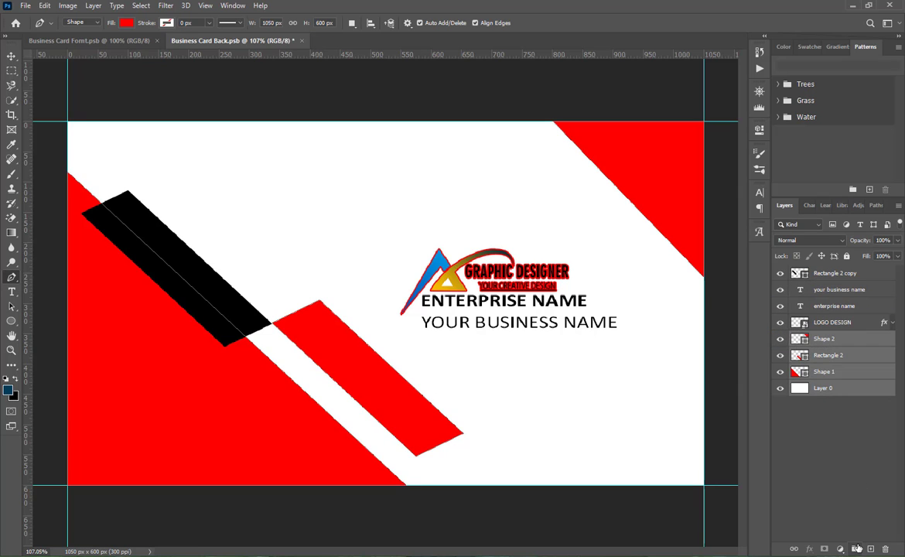
left_click(857, 549)
left_click(816, 321)
left_click(821, 274, "shift")
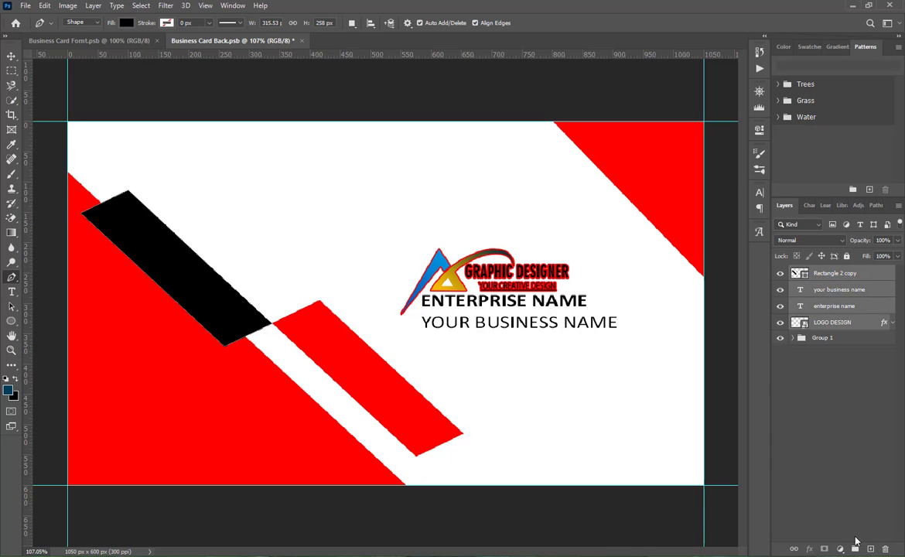
left_click(856, 548)
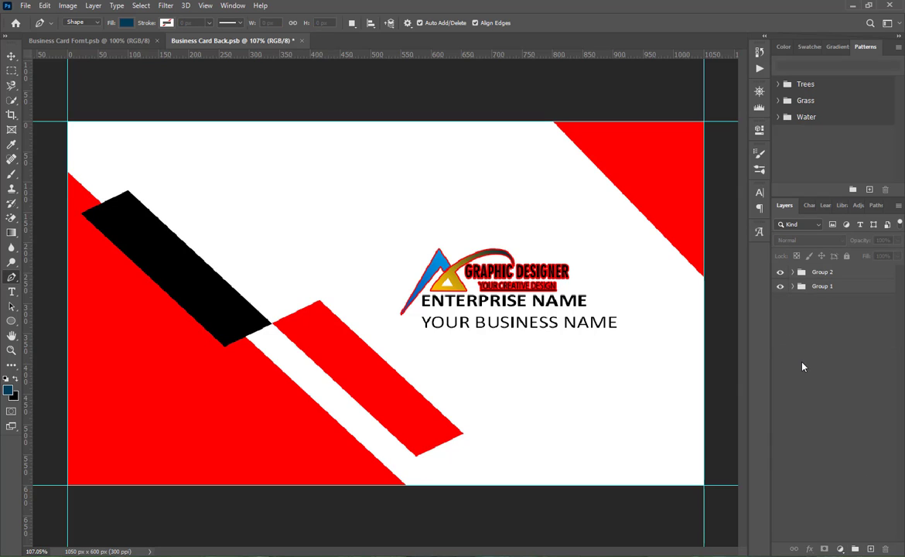